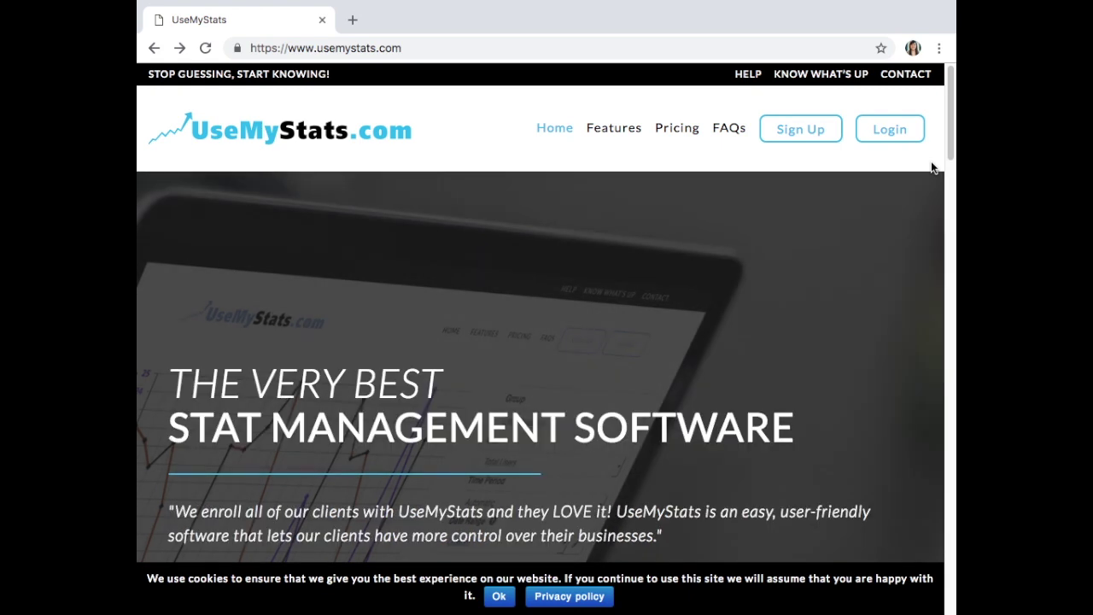
- Log in to UseMyStats with the saved e-mail suggestion and the account password
{"action": "left_click", "coordinate": [890, 130]}
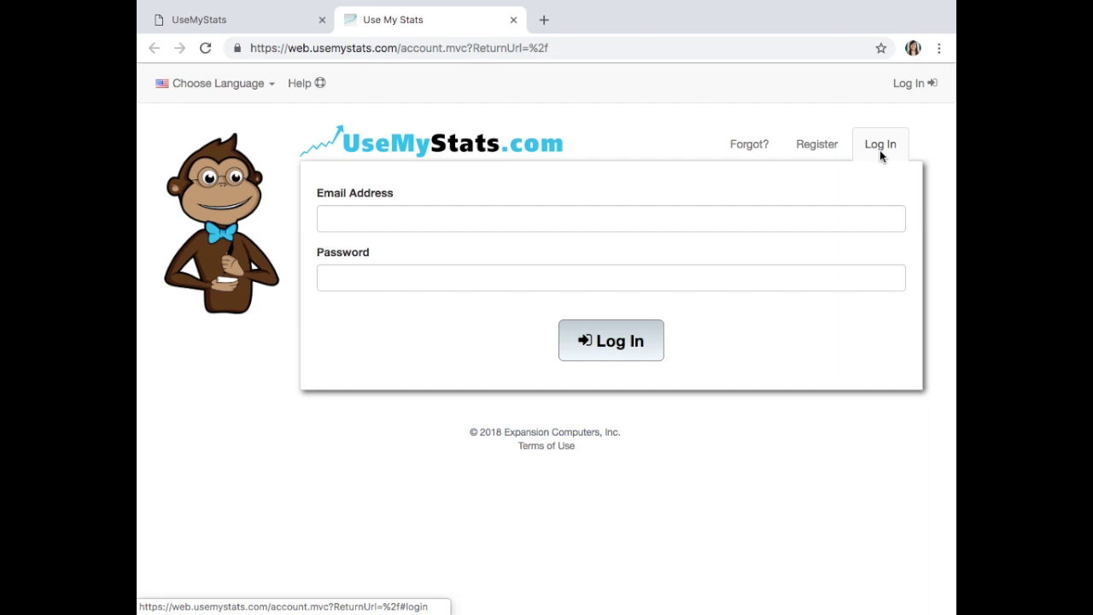
{"action": "left_click", "coordinate": [784, 220]}
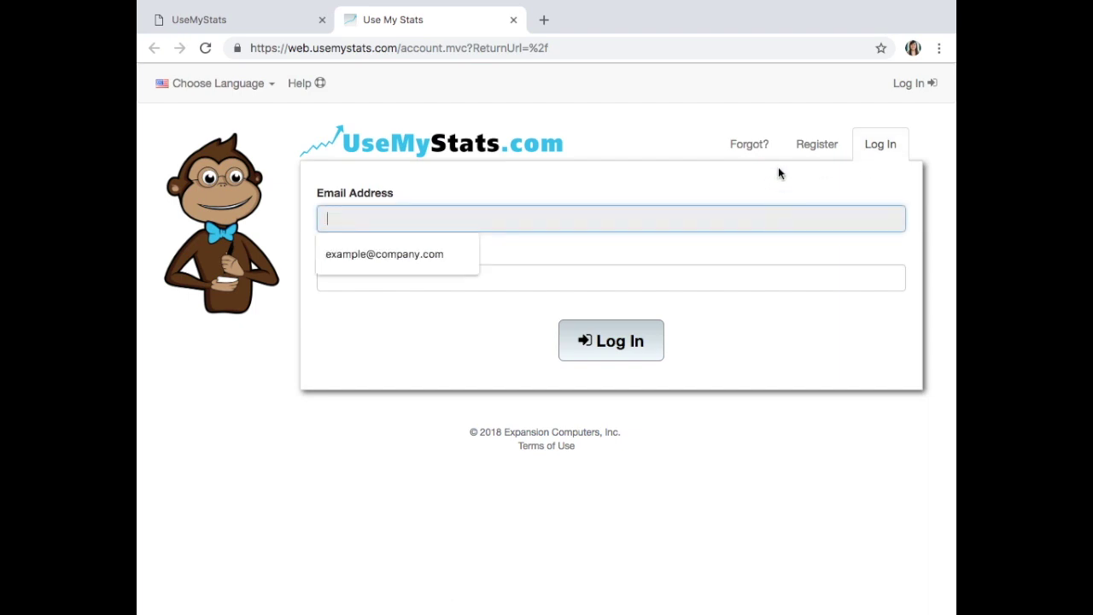
{"action": "left_click", "coordinate": [444, 256]}
{"action": "left_click", "coordinate": [429, 281]}
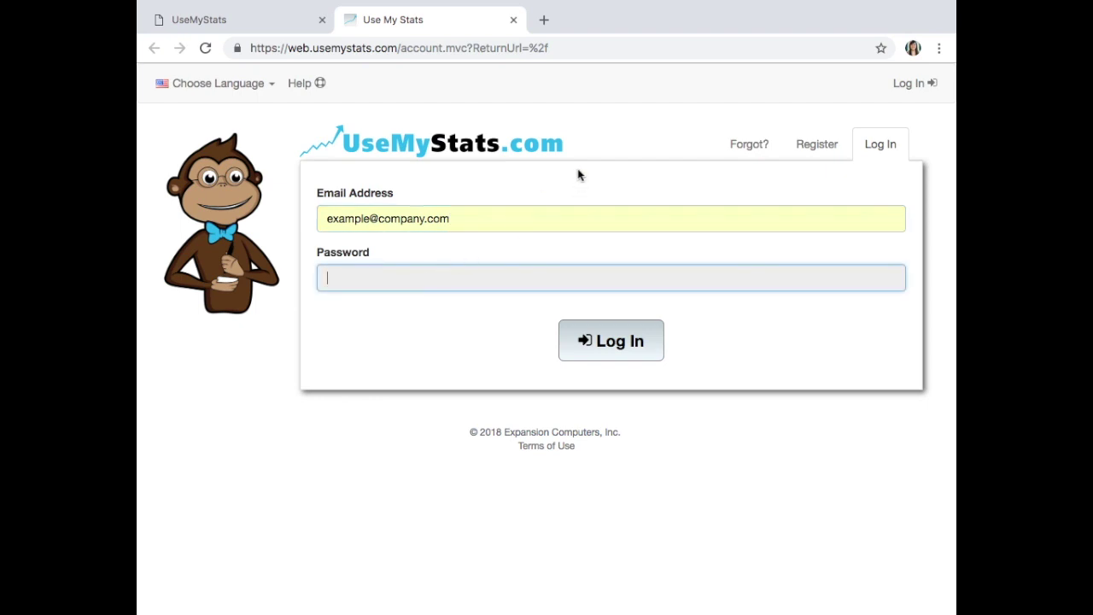
{"action": "type", "text": "•••••••••"}
{"action": "key", "text": "Return"}
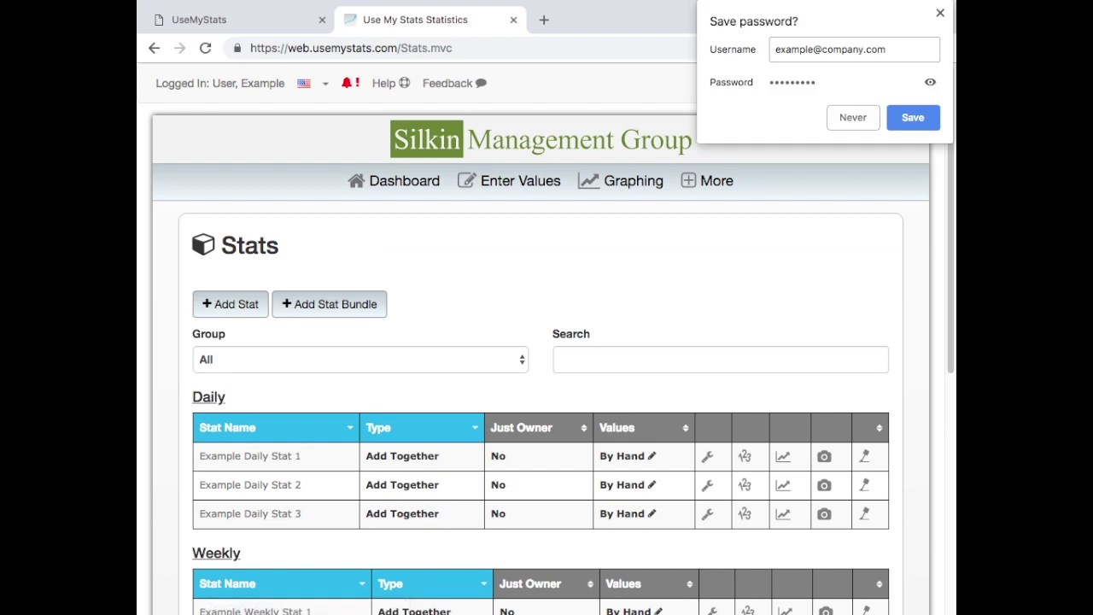
- Dismiss the save-password prompt, go to the Dashboard and bring up the Add Graphs choices
{"action": "left_click", "coordinate": [388, 178]}
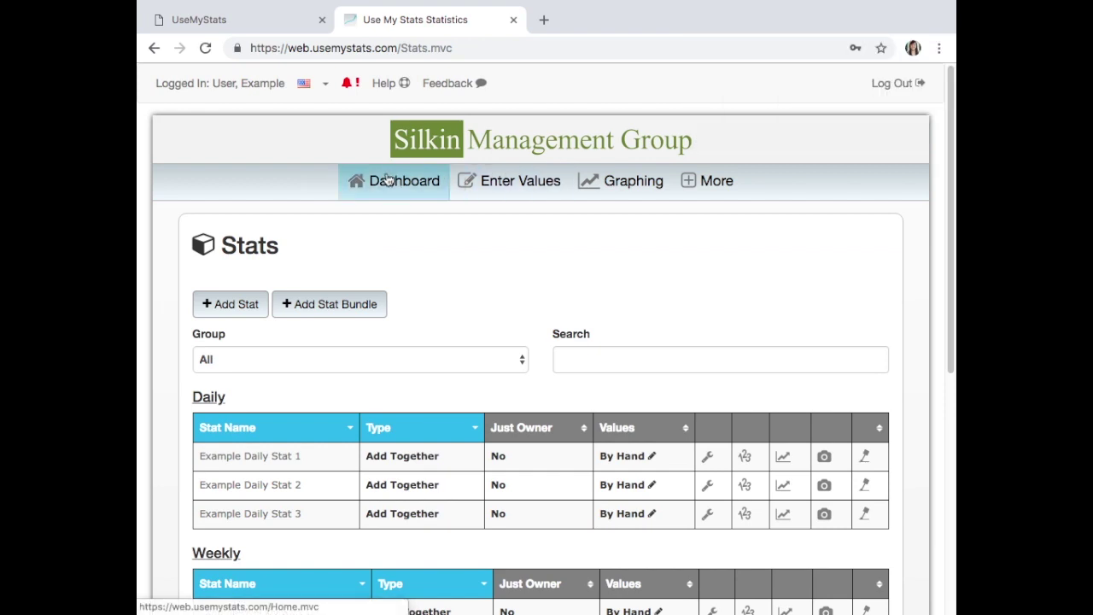
{"action": "left_click", "coordinate": [389, 181]}
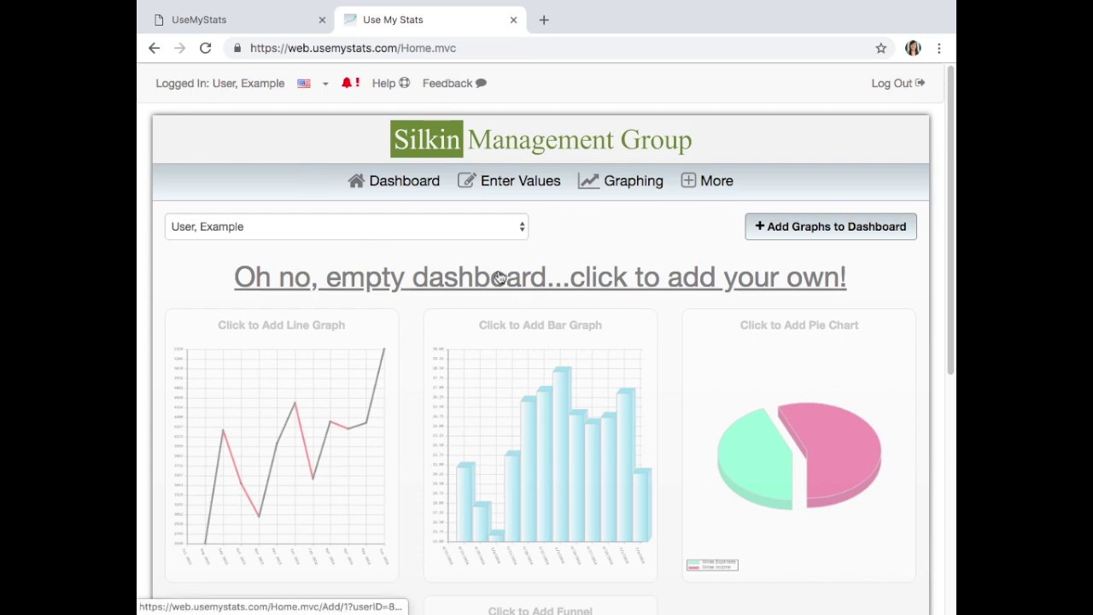
{"action": "left_click", "coordinate": [854, 234]}
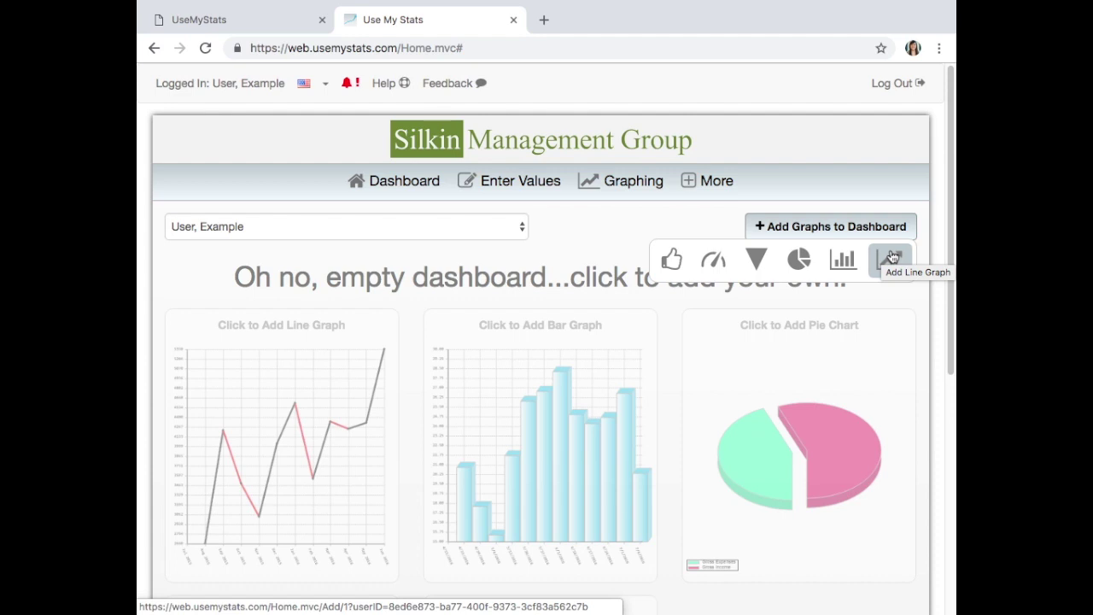
- Start a line graph for Example Monthly Stat 1, trying Current Quarter before setting Show to Custom
{"action": "left_click", "coordinate": [892, 258]}
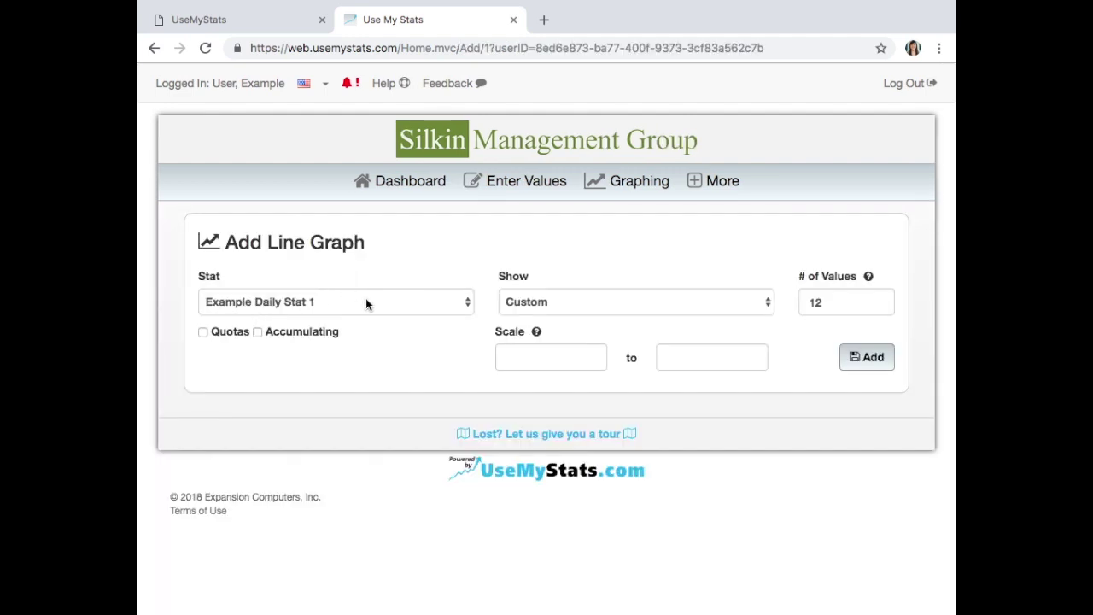
{"action": "left_click", "coordinate": [366, 304]}
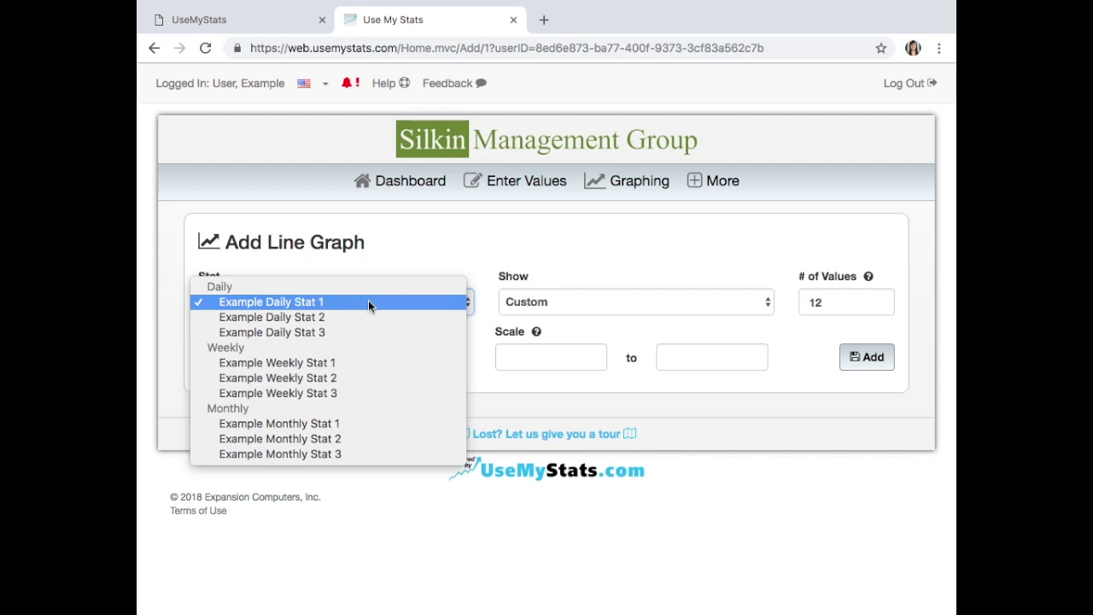
{"action": "left_click", "coordinate": [363, 424]}
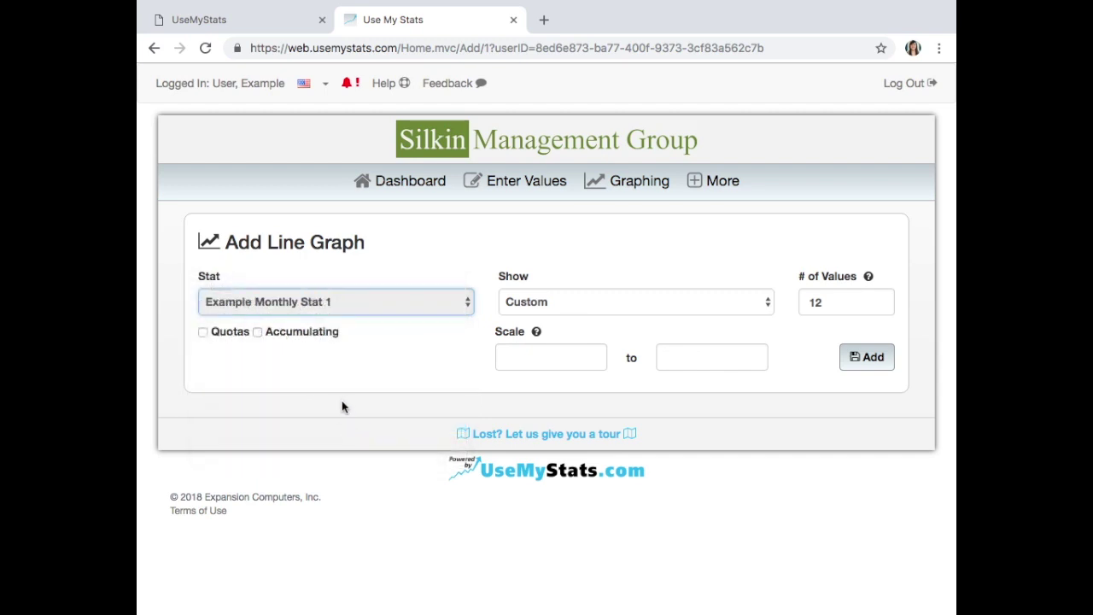
{"action": "left_click", "coordinate": [644, 302]}
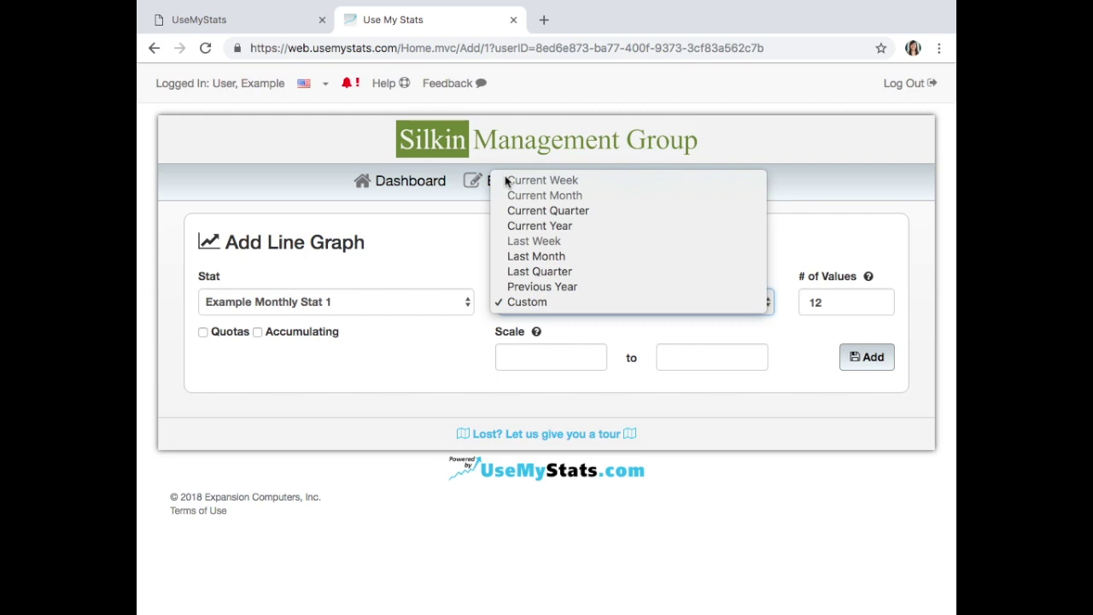
{"action": "left_click", "coordinate": [531, 212]}
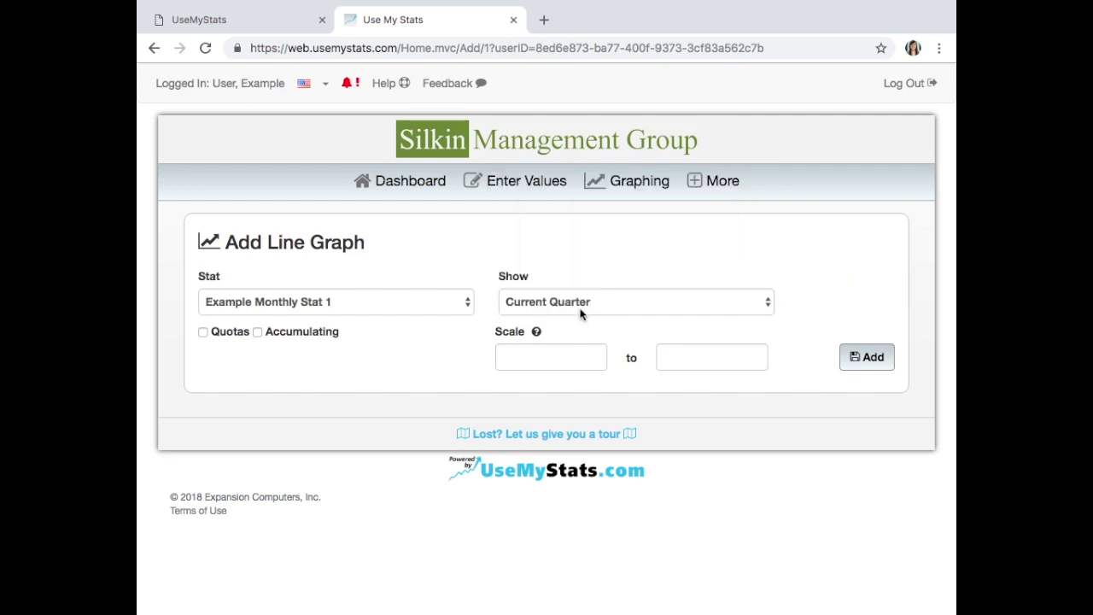
{"action": "left_click", "coordinate": [581, 308]}
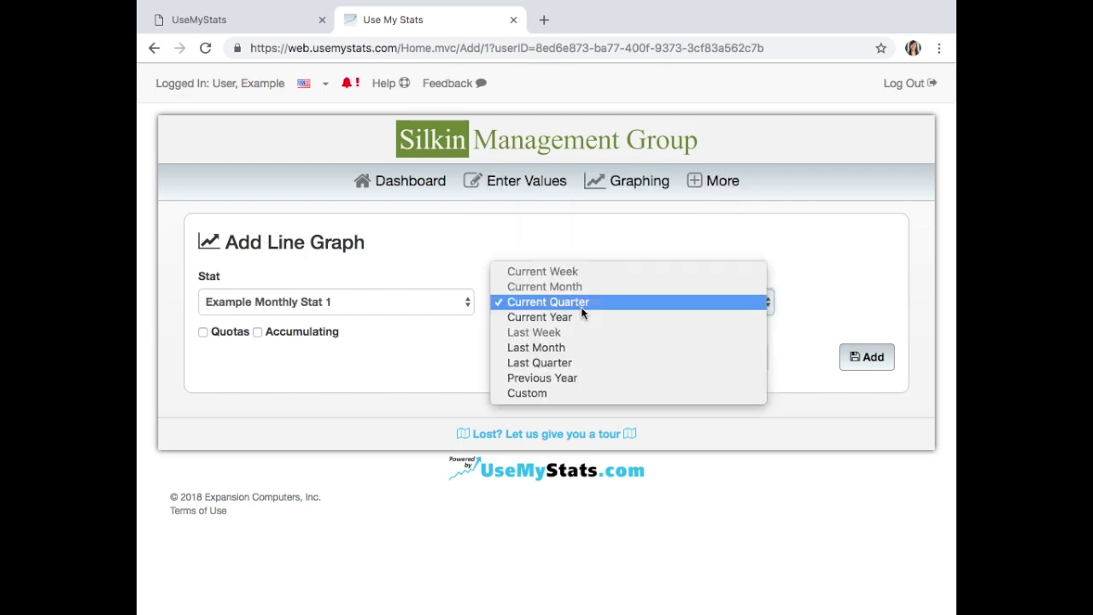
{"action": "left_click", "coordinate": [573, 393]}
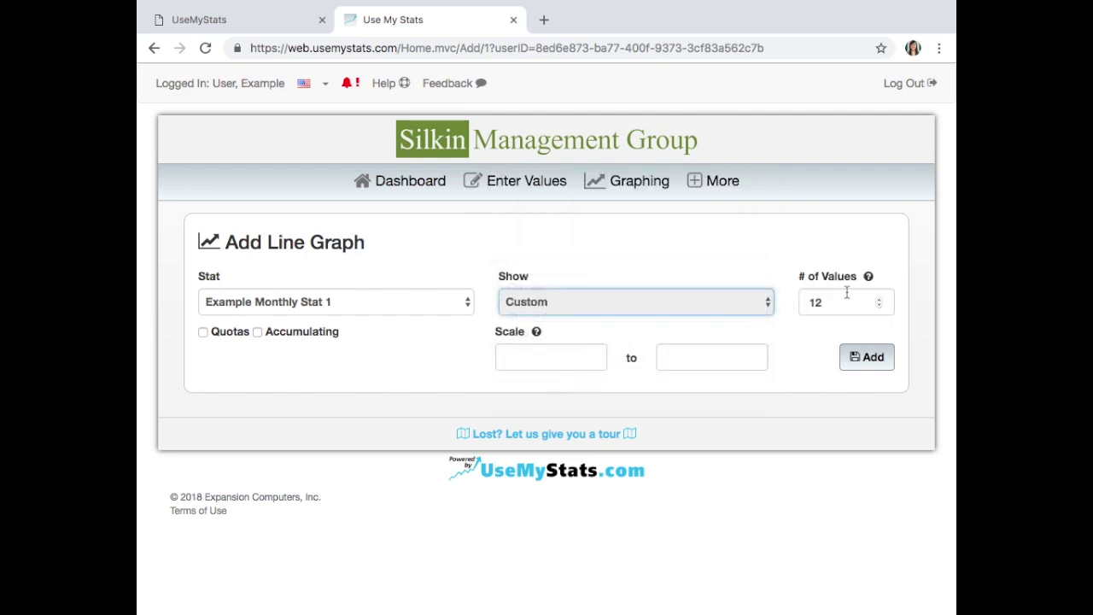
- Change the number of values from 12 to 6 and add the Example Monthly Stat 1 line graph
{"action": "left_click_drag", "start_coordinate": [844, 303], "coordinate": [804, 301]}
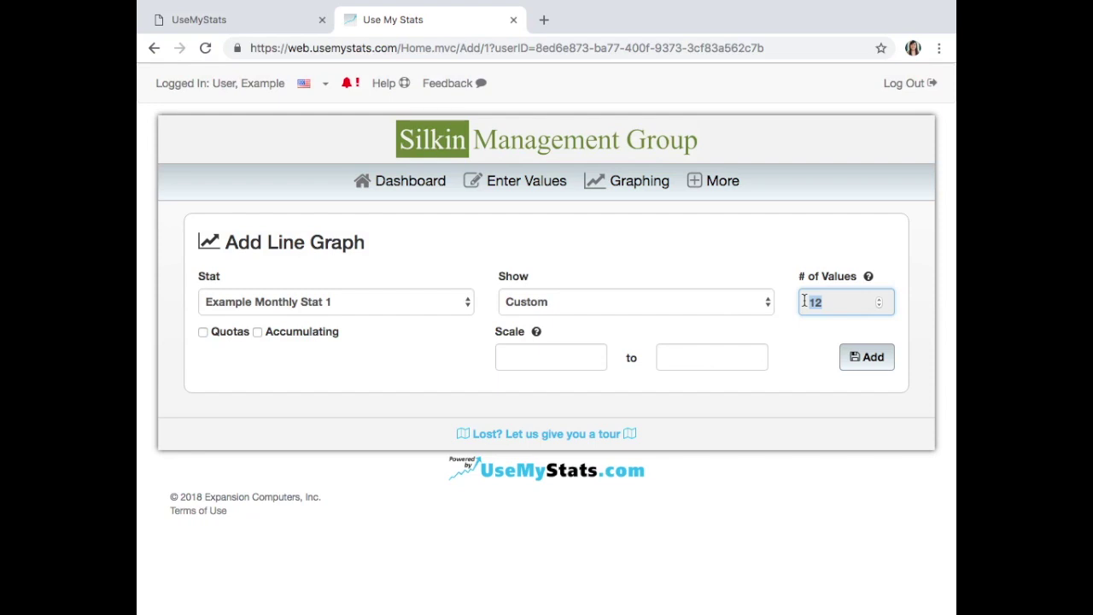
{"action": "type", "text": "6"}
{"action": "left_click", "coordinate": [214, 341]}
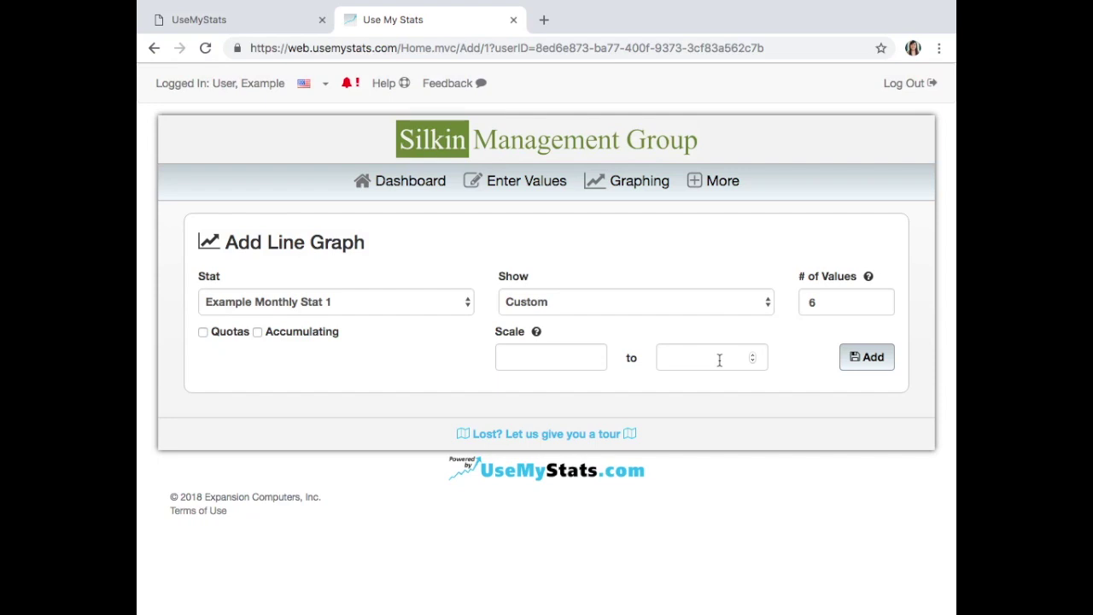
{"action": "left_click", "coordinate": [869, 361]}
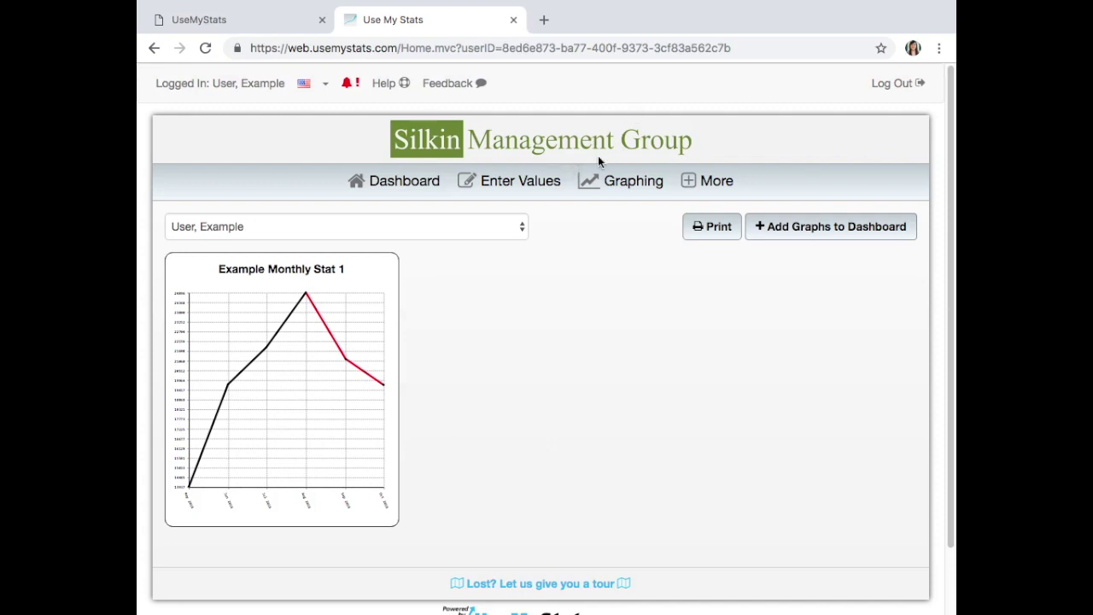
- Choose Stat Group Entry from the Enter Values menu
{"action": "left_click", "coordinate": [528, 193]}
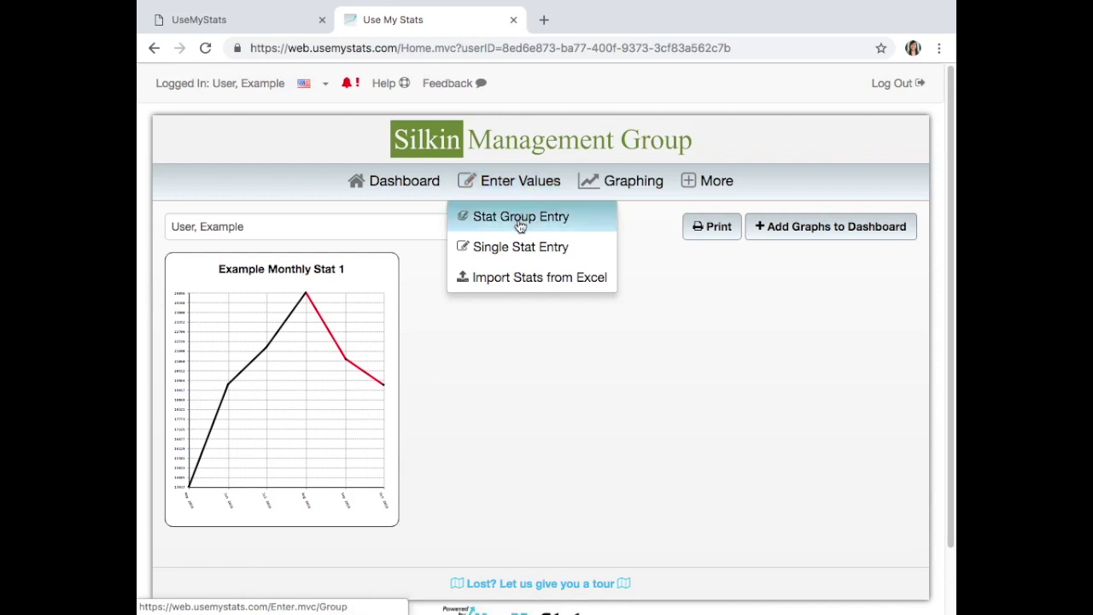
{"action": "left_click", "coordinate": [518, 221]}
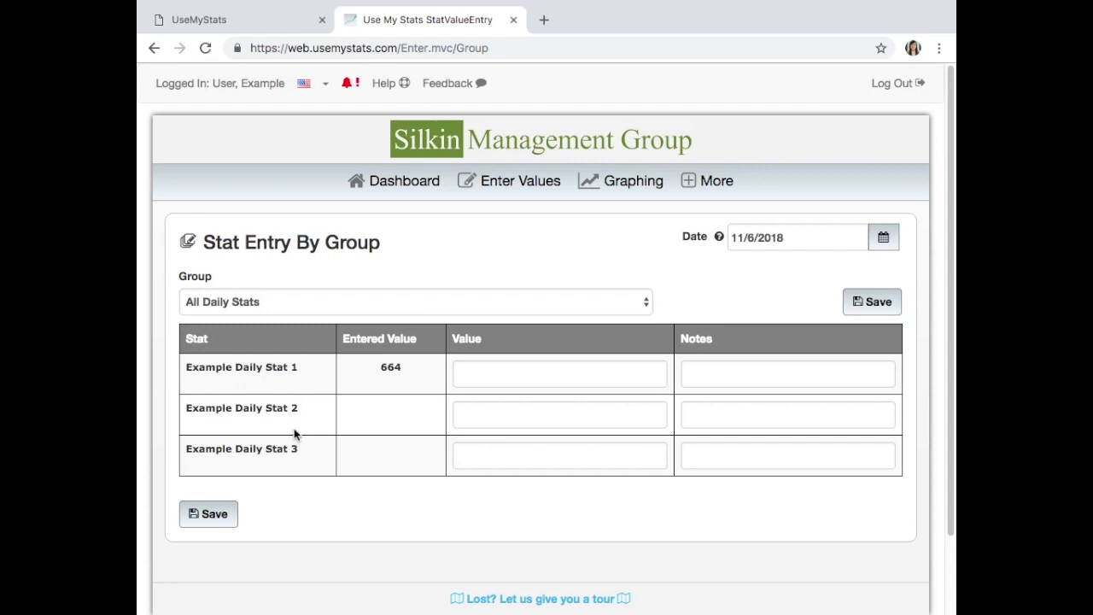
- Set the entry date to 11/4/2018 and save daily stat values 548, 245 and 650
{"action": "left_click", "coordinate": [802, 242]}
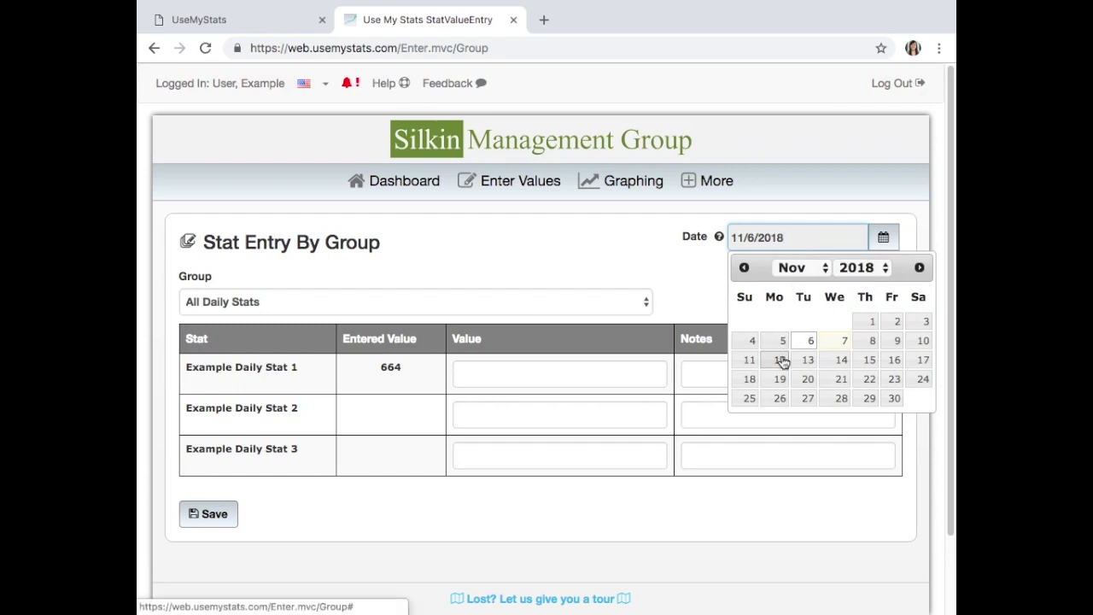
{"action": "left_click", "coordinate": [753, 343]}
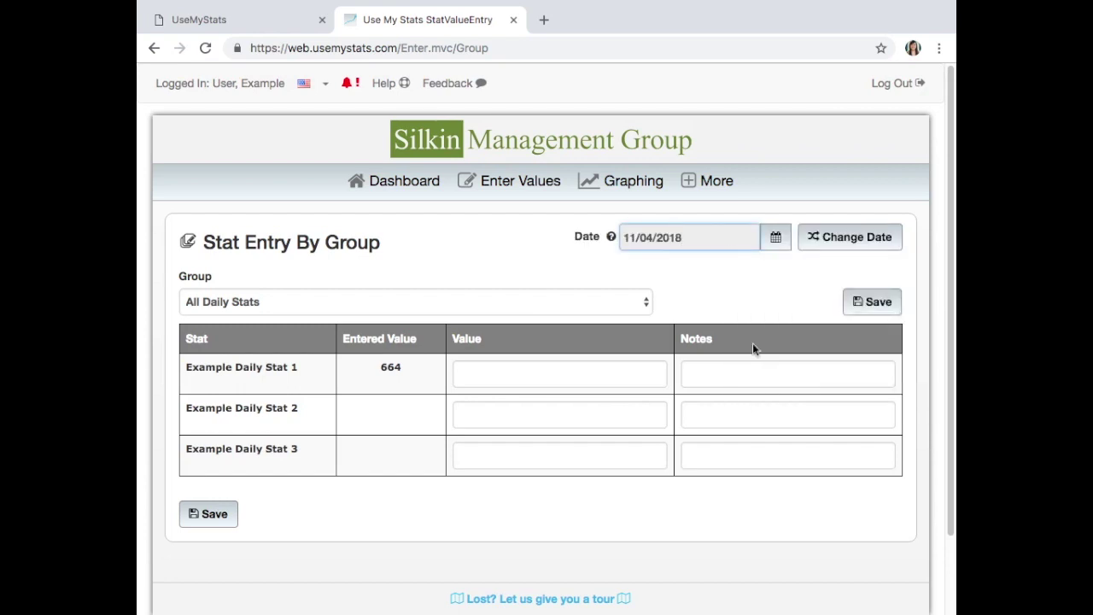
{"action": "left_click", "coordinate": [854, 251]}
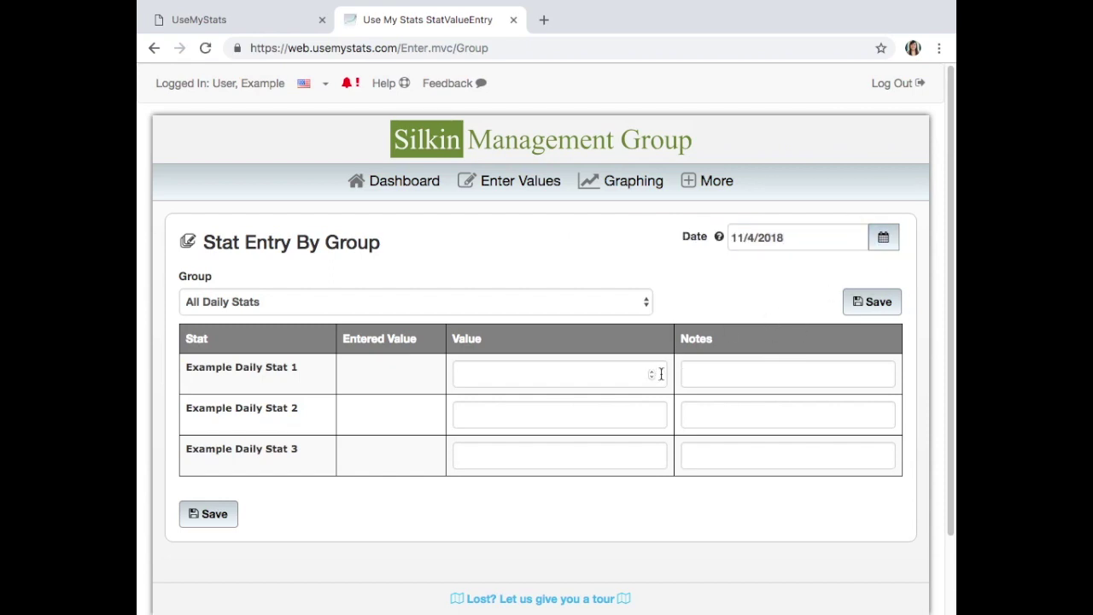
{"action": "left_click", "coordinate": [485, 370]}
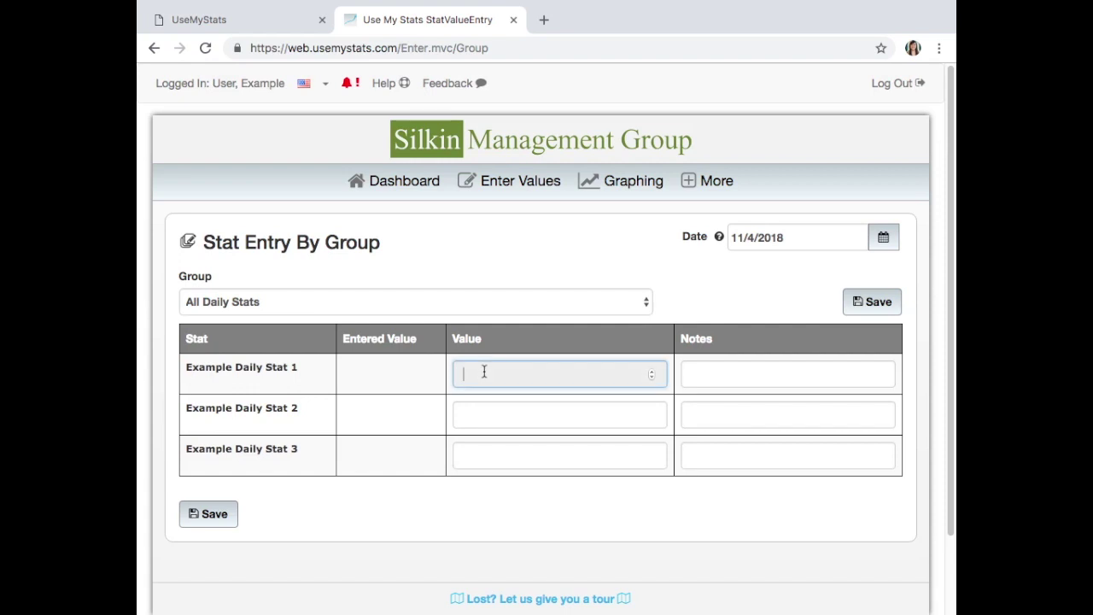
{"action": "type", "text": "548"}
{"action": "left_click", "coordinate": [586, 405]}
{"action": "type", "text": "245"}
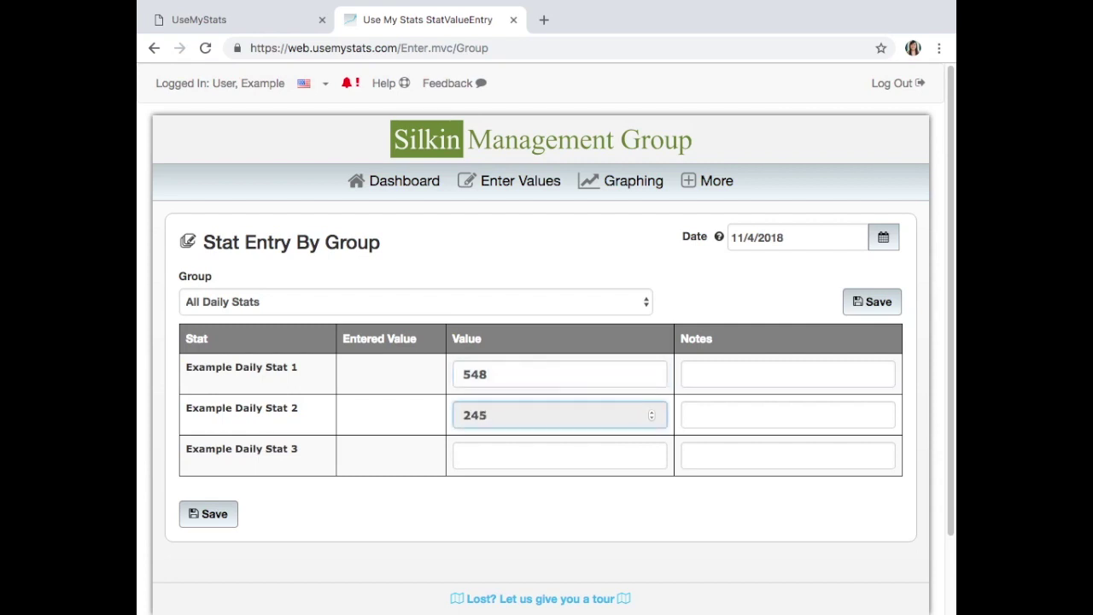
{"action": "left_click", "coordinate": [594, 453]}
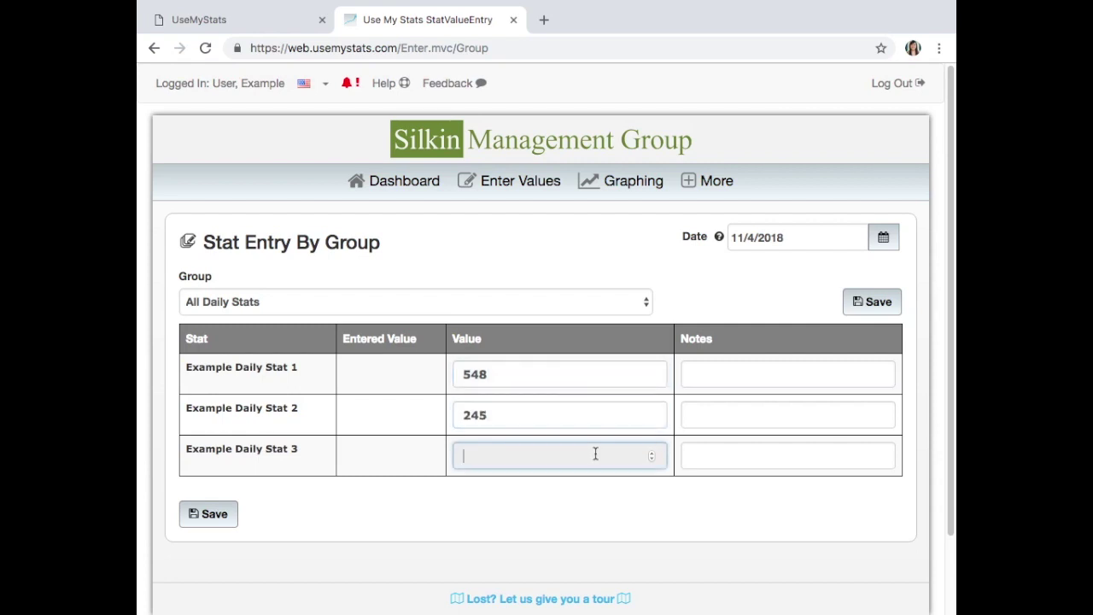
{"action": "type", "text": "650"}
{"action": "left_click", "coordinate": [890, 311]}
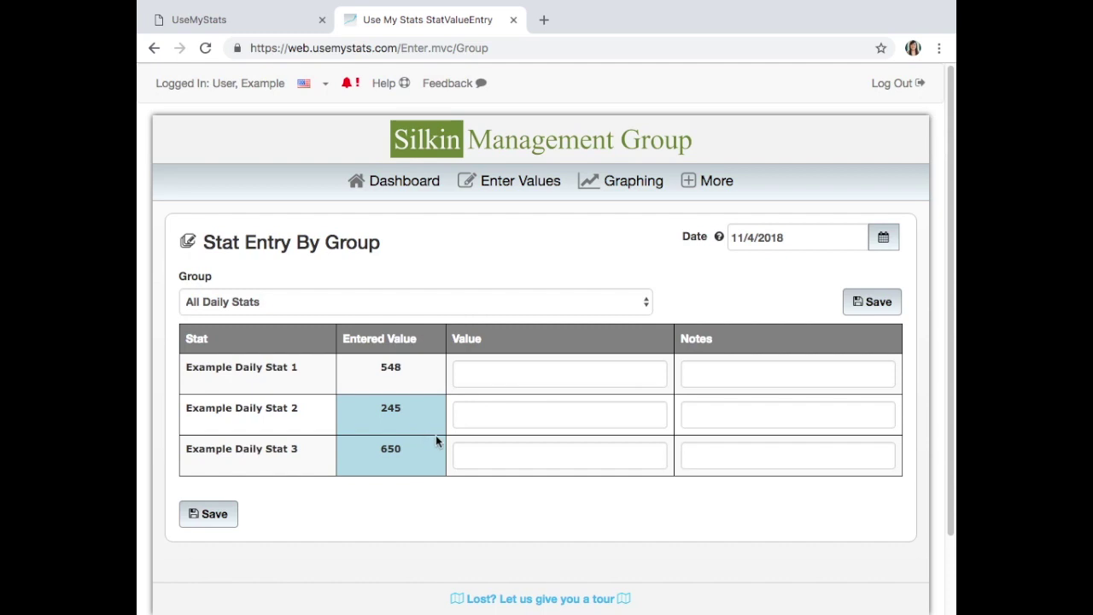
- Start a note for Example Daily Stat 1, then bring up the Enter Values menu
{"action": "mouse_move", "coordinate": [437, 440]}
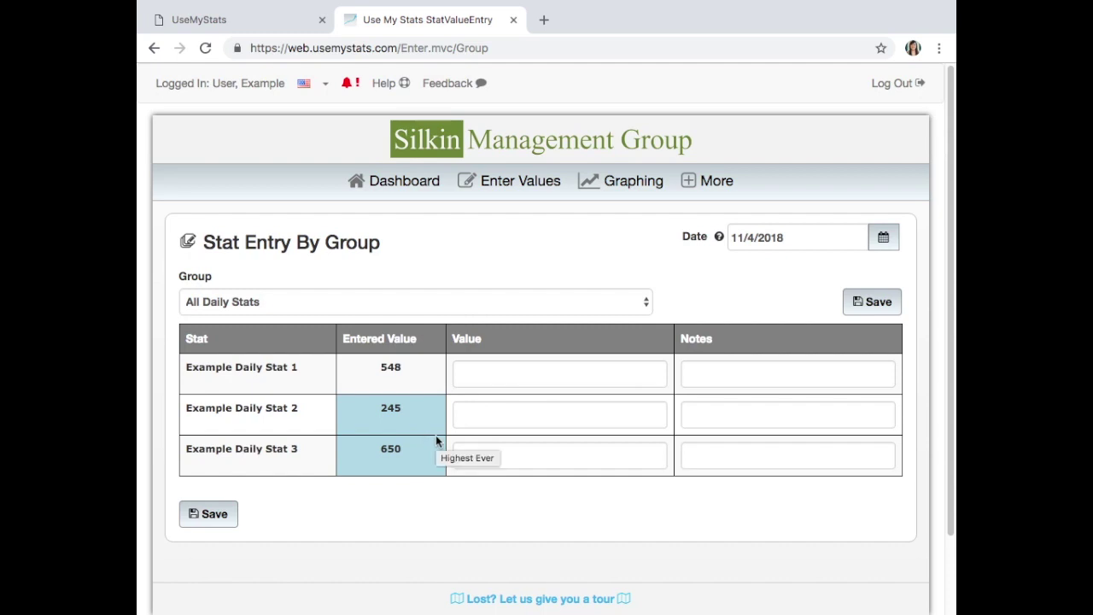
{"action": "left_click", "coordinate": [815, 372]}
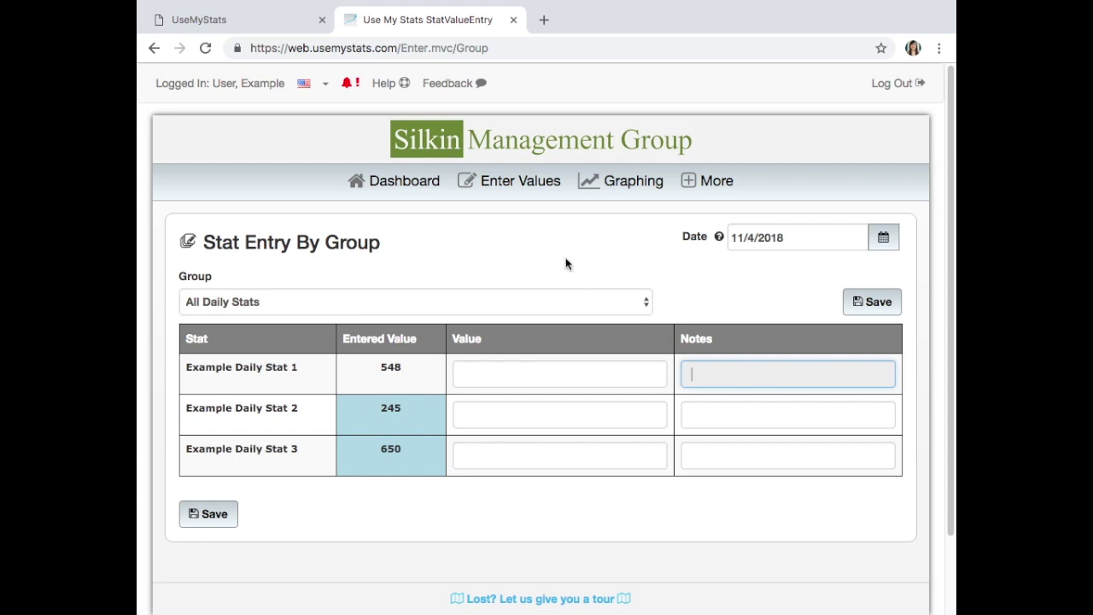
{"action": "left_click", "coordinate": [539, 196]}
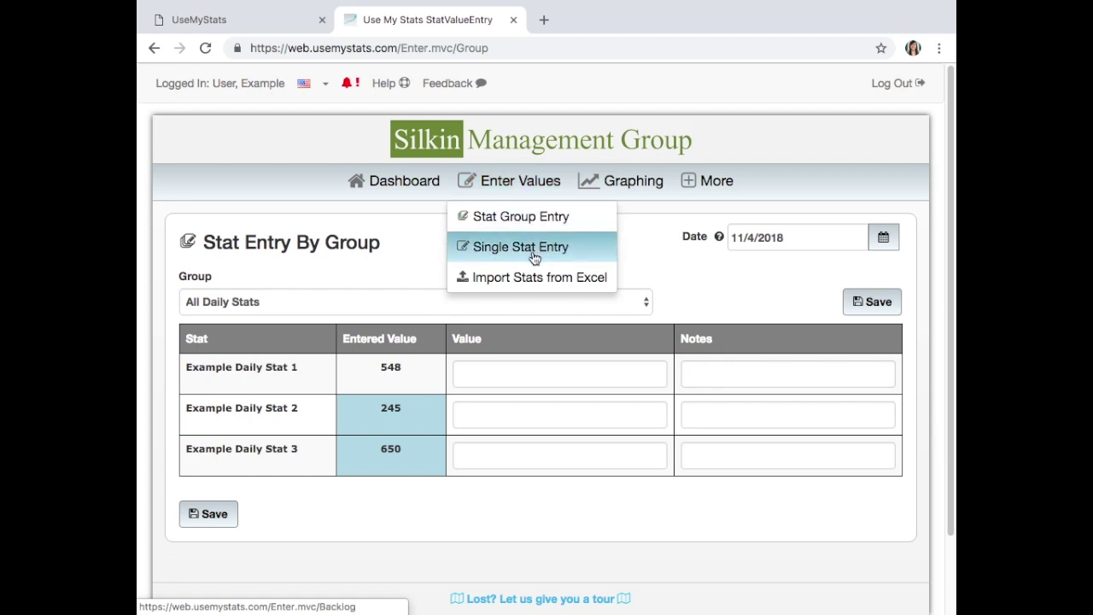
- Switch to Single Stat Entry and select Example Weekly Stat 1
{"action": "left_click", "coordinate": [536, 253]}
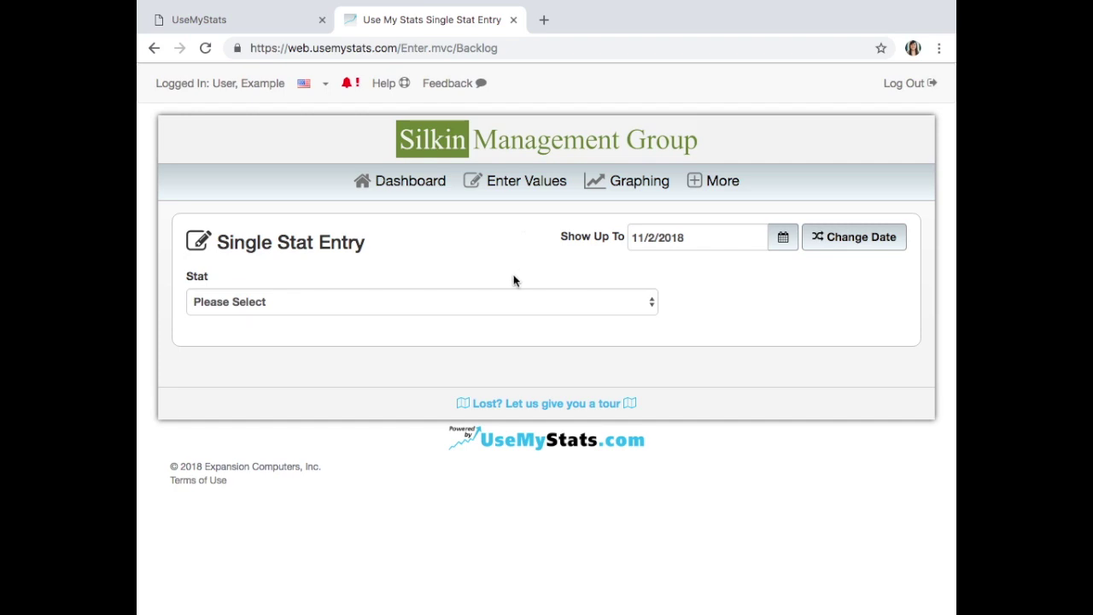
{"action": "left_click", "coordinate": [239, 303]}
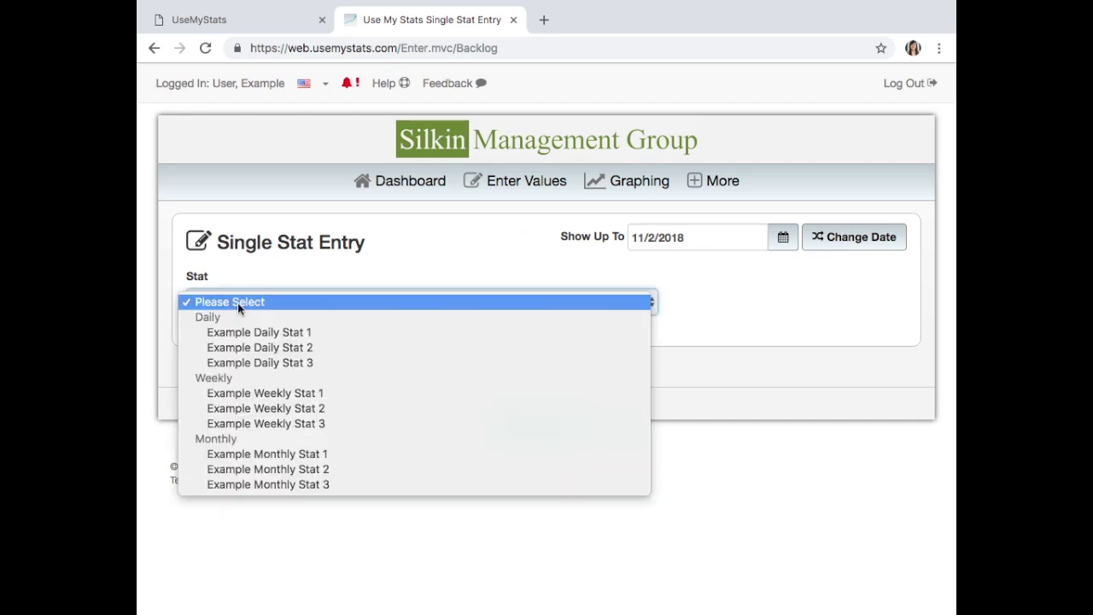
{"action": "left_click", "coordinate": [301, 394]}
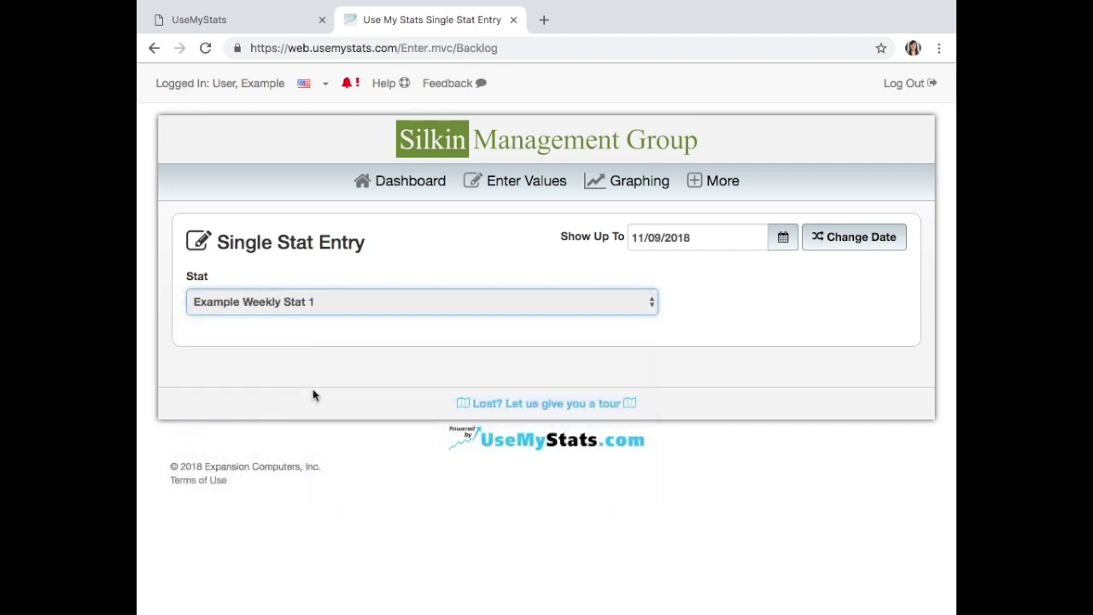
{"action": "scroll", "coordinate": [313, 406], "scroll_direction": "down", "scroll_amount": 2}
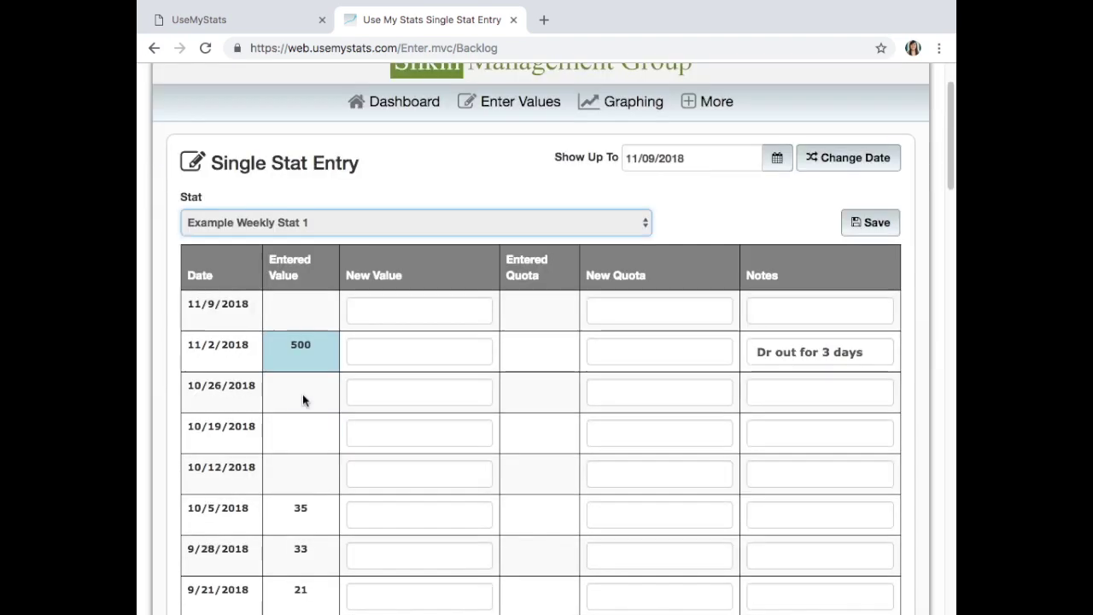
{"action": "scroll", "coordinate": [302, 400], "scroll_direction": "down", "scroll_amount": 2}
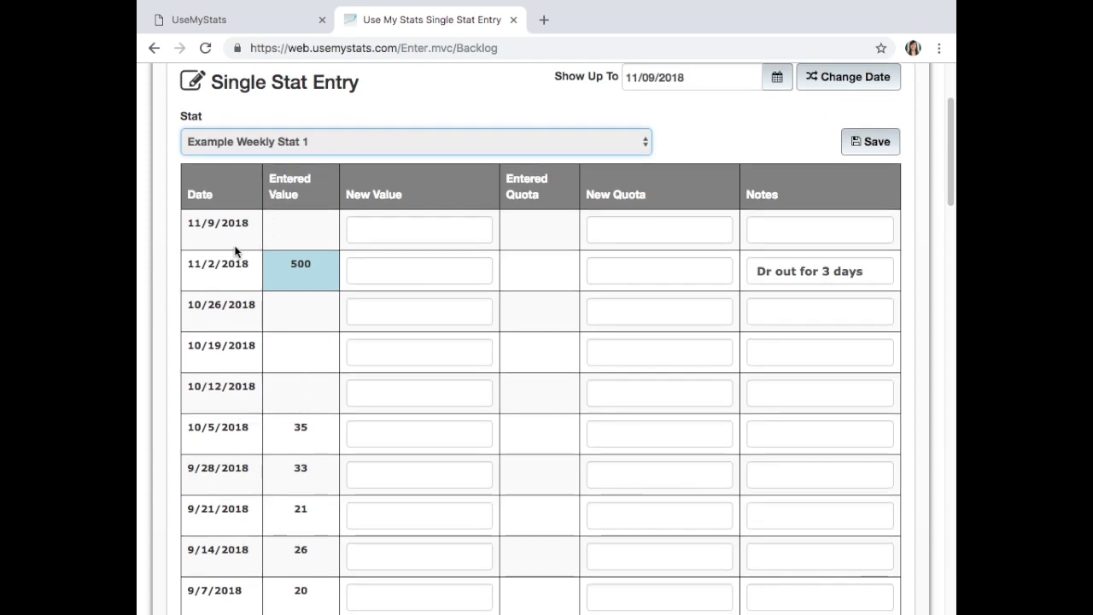
{"action": "scroll", "coordinate": [252, 311], "scroll_direction": "down", "scroll_amount": 2}
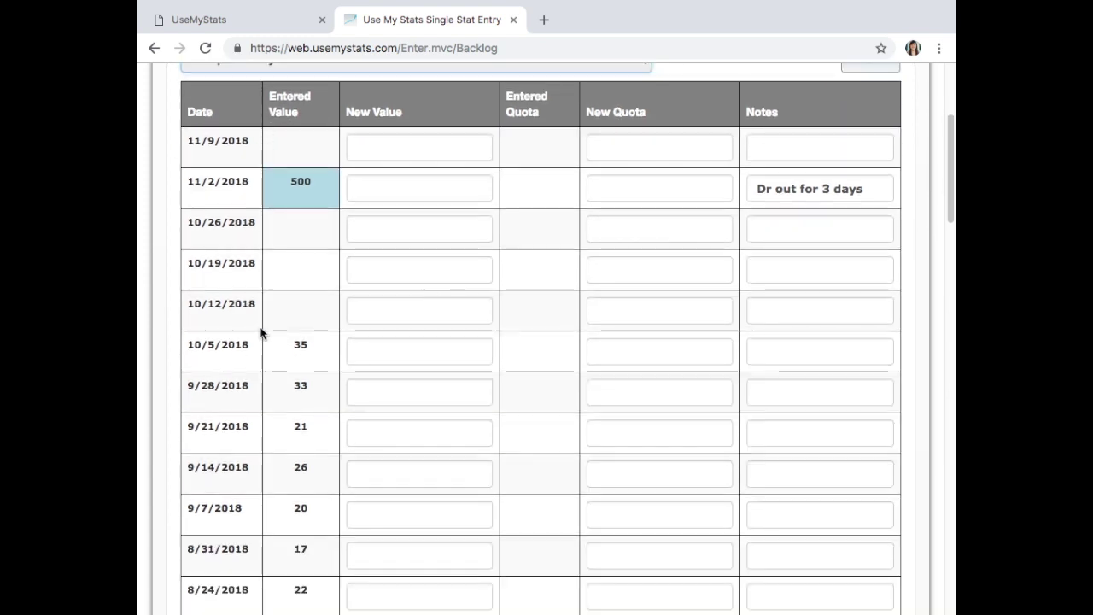
{"action": "scroll", "coordinate": [271, 342], "scroll_direction": "down", "scroll_amount": 1}
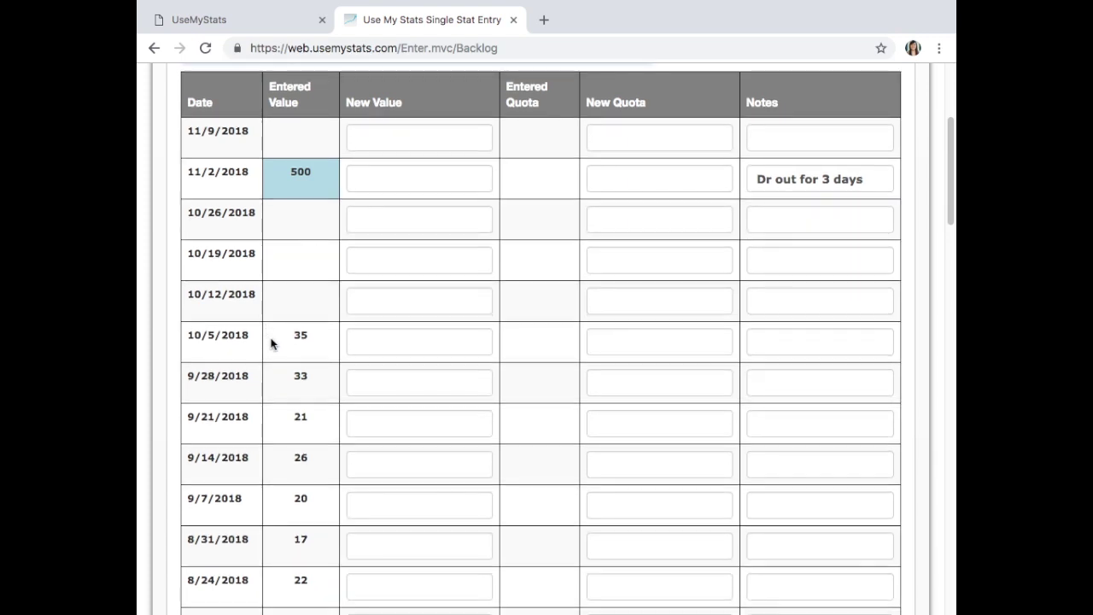
{"action": "left_click", "coordinate": [889, 169]}
{"action": "scroll", "coordinate": [749, 205], "scroll_direction": "up", "scroll_amount": 2}
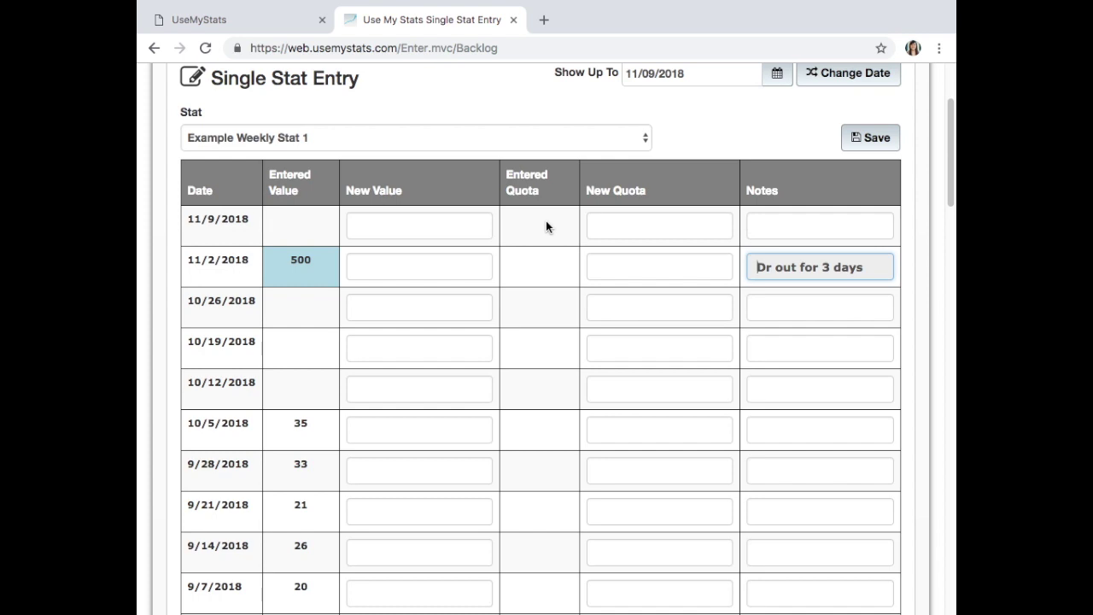
- Save 450 as Example Weekly Stat 1's value for 11/9/2018, then scroll through the table
{"action": "left_click", "coordinate": [383, 227]}
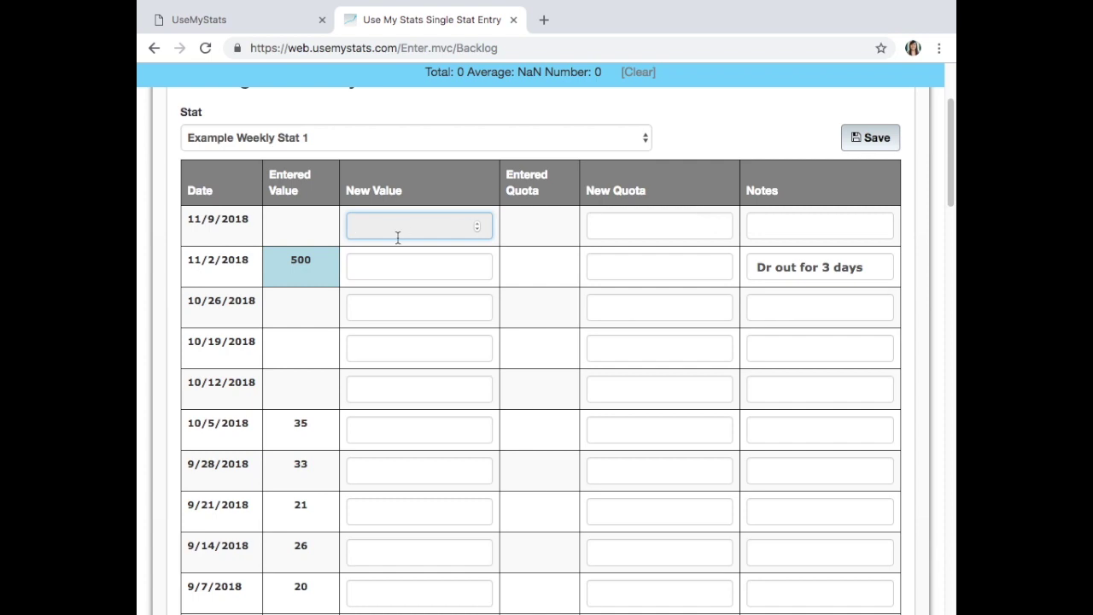
{"action": "type", "text": "450"}
{"action": "left_click", "coordinate": [885, 145]}
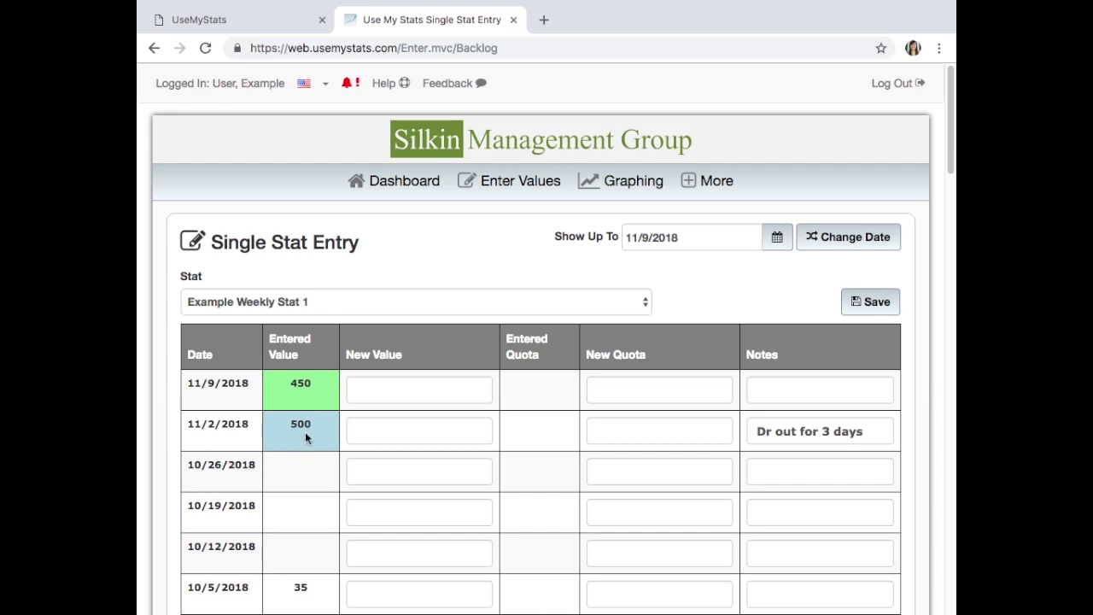
{"action": "scroll", "coordinate": [305, 435], "scroll_direction": "down", "scroll_amount": 5}
{"action": "scroll", "coordinate": [301, 439], "scroll_direction": "down", "scroll_amount": 4}
{"action": "scroll", "coordinate": [303, 445], "scroll_direction": "down", "scroll_amount": 5}
{"action": "scroll", "coordinate": [302, 443], "scroll_direction": "down", "scroll_amount": 6}
{"action": "scroll", "coordinate": [302, 442], "scroll_direction": "down", "scroll_amount": 4}
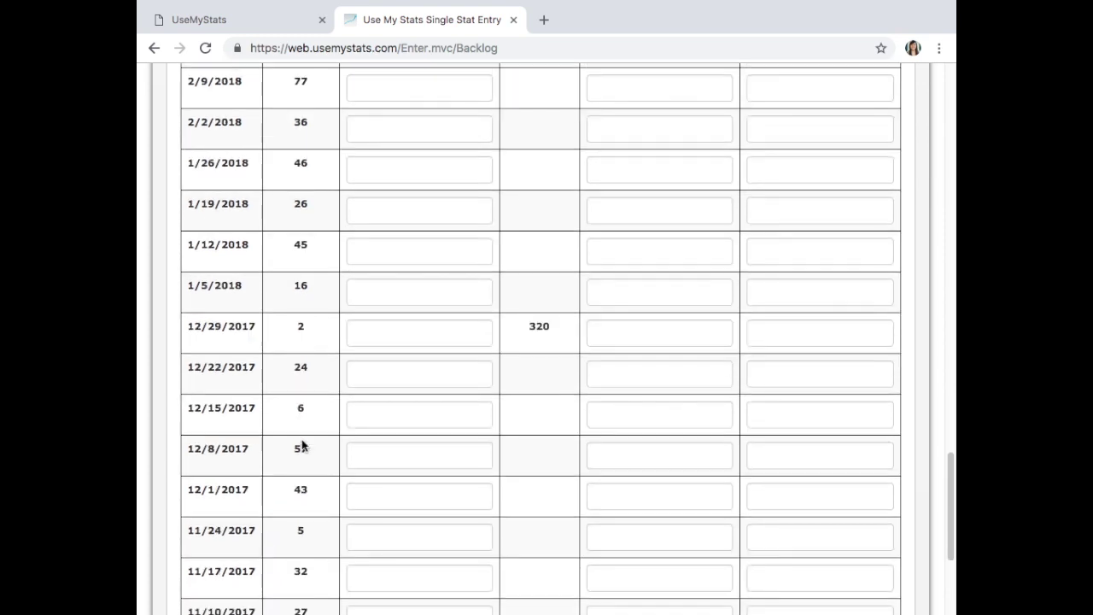
{"action": "scroll", "coordinate": [301, 445], "scroll_direction": "down", "scroll_amount": 3}
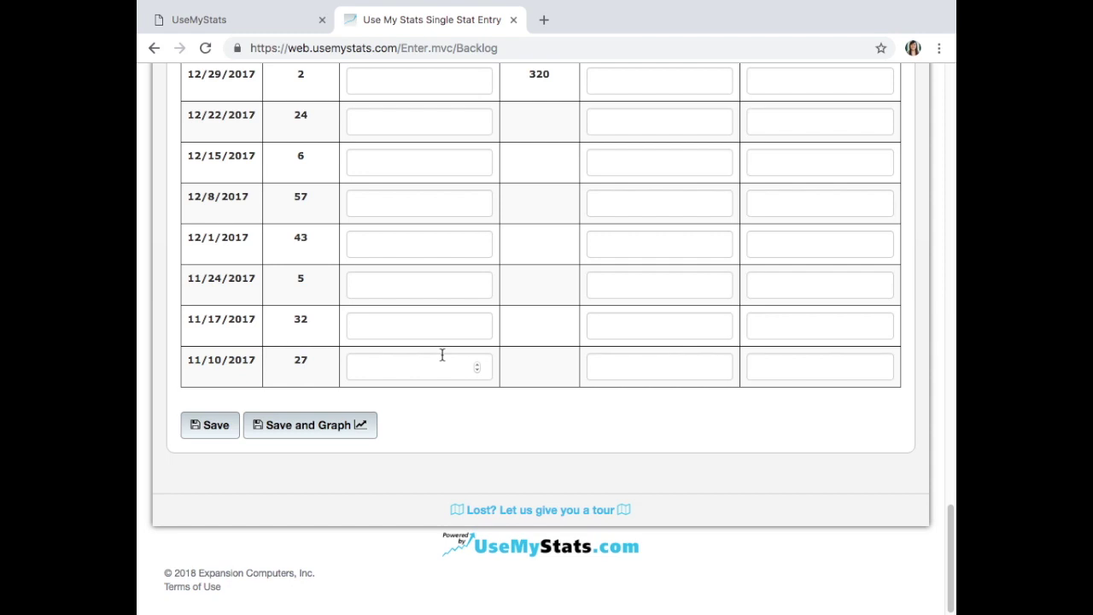
{"action": "scroll", "coordinate": [442, 355], "scroll_direction": "up", "scroll_amount": 20}
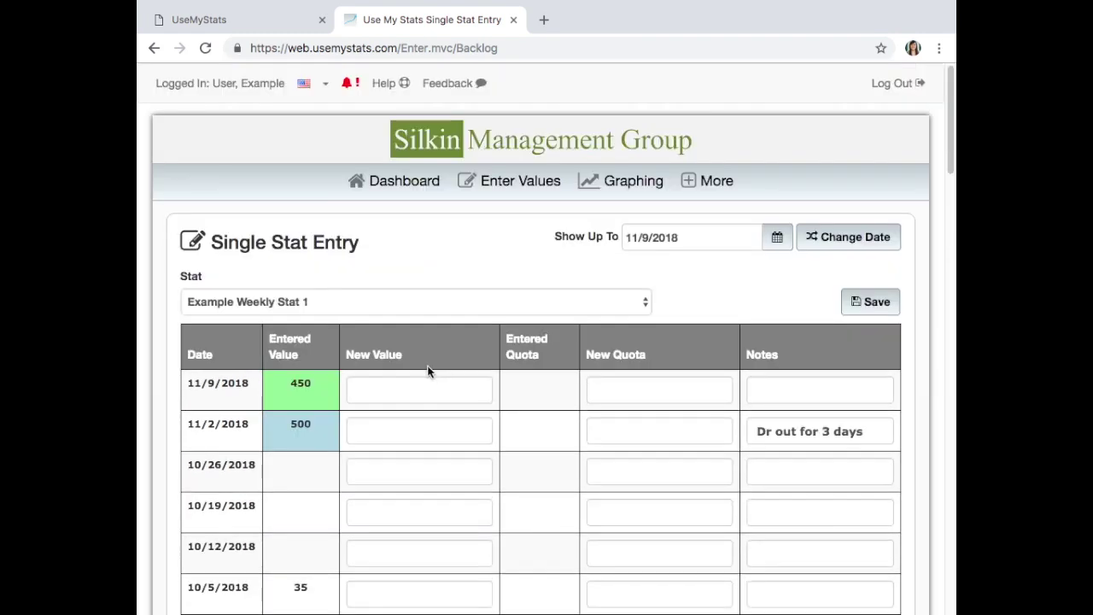
- Set Show Up To to 10/31/2017, reload the table and scroll through it
{"action": "left_click", "coordinate": [662, 236]}
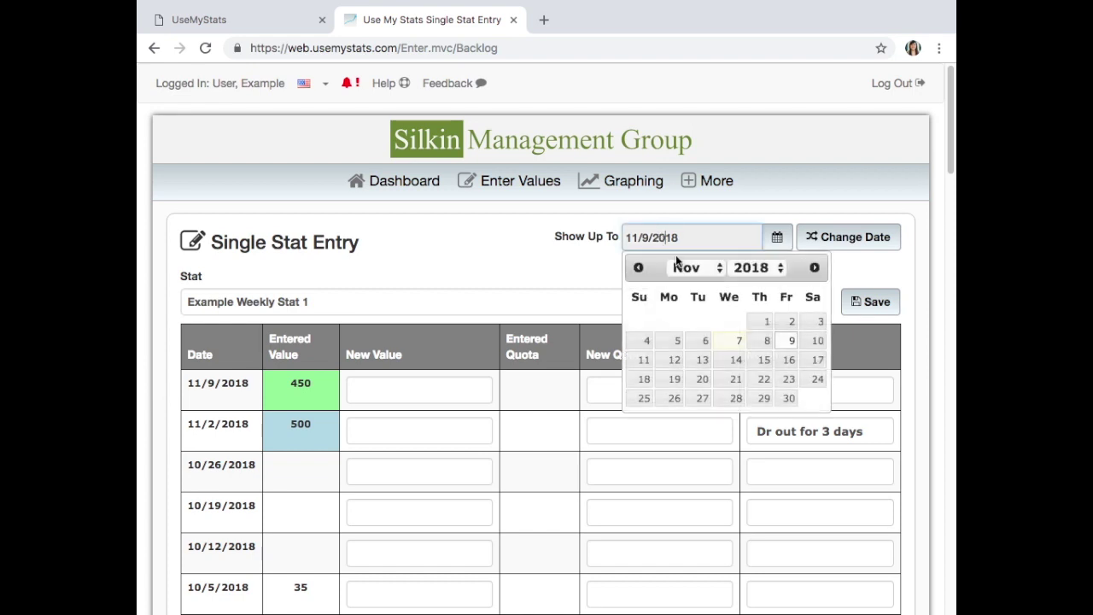
{"action": "left_click", "coordinate": [682, 273]}
{"action": "left_click", "coordinate": [684, 248]}
{"action": "left_click", "coordinate": [751, 268]}
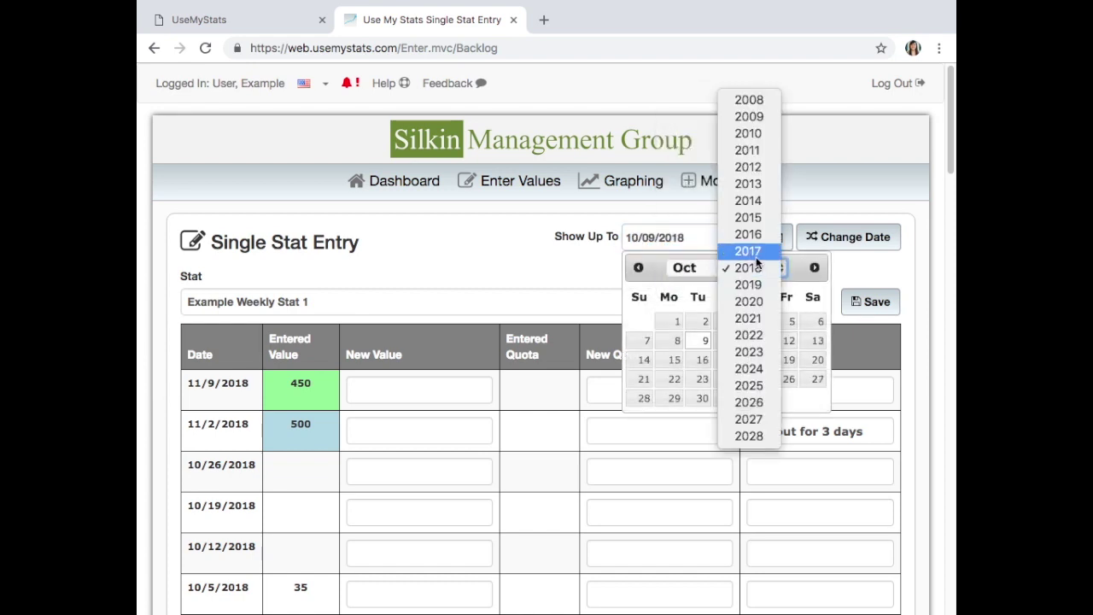
{"action": "left_click", "coordinate": [756, 255]}
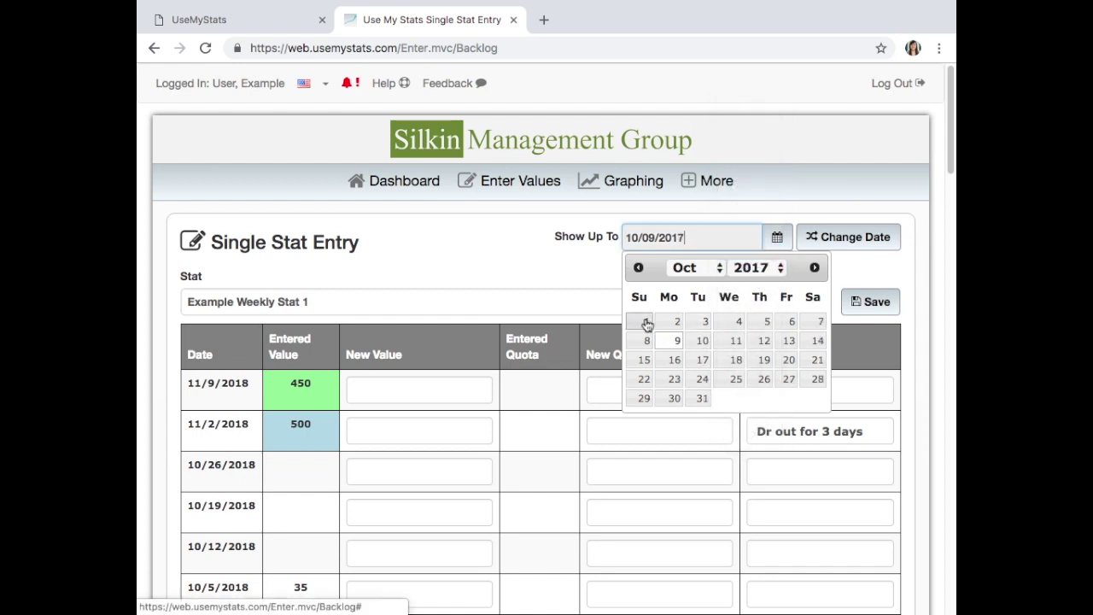
{"action": "left_click", "coordinate": [702, 400]}
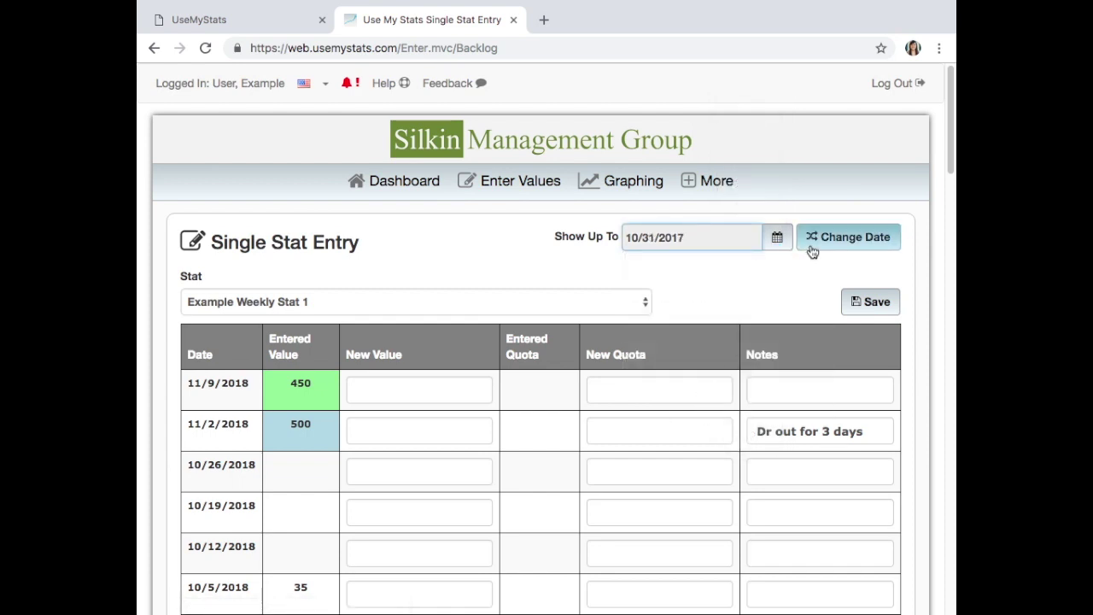
{"action": "left_click", "coordinate": [814, 248]}
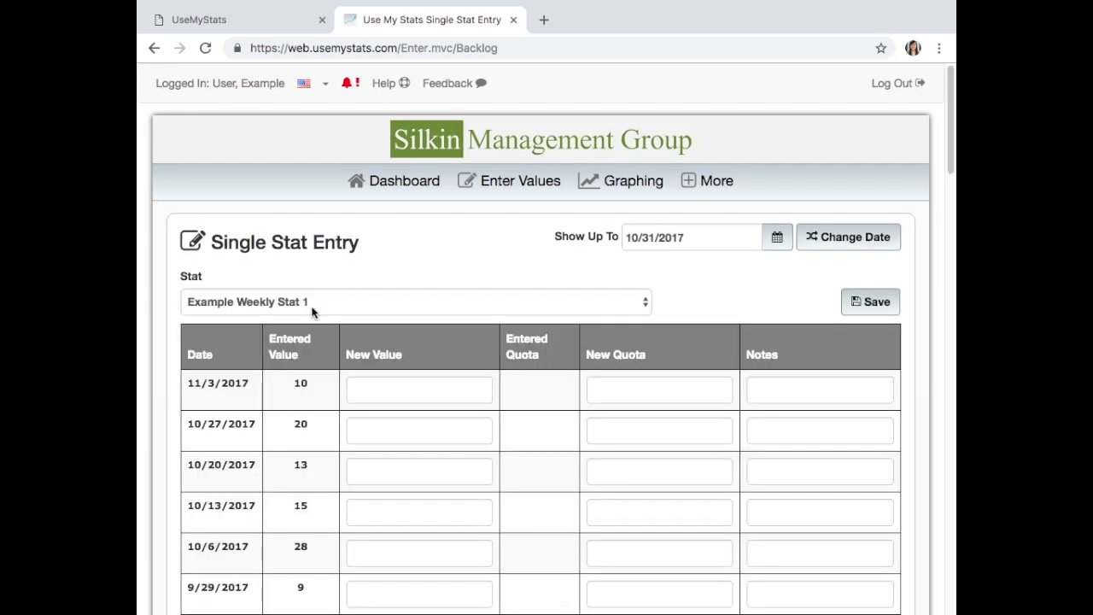
{"action": "scroll", "coordinate": [320, 403], "scroll_direction": "down", "scroll_amount": 1}
{"action": "scroll", "coordinate": [320, 402], "scroll_direction": "down", "scroll_amount": 1}
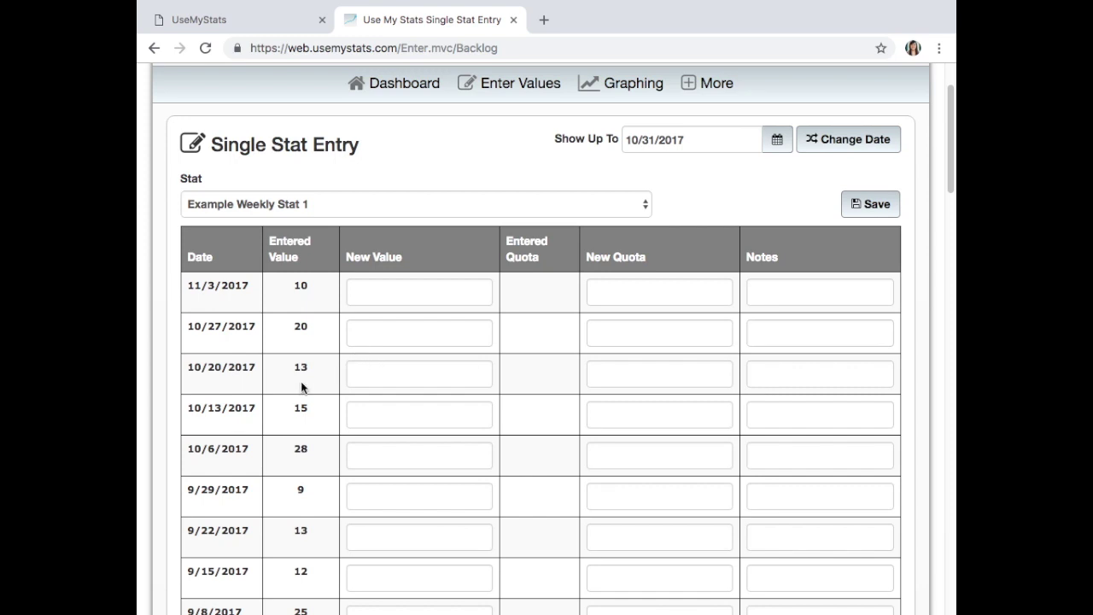
{"action": "scroll", "coordinate": [307, 389], "scroll_direction": "down", "scroll_amount": 3}
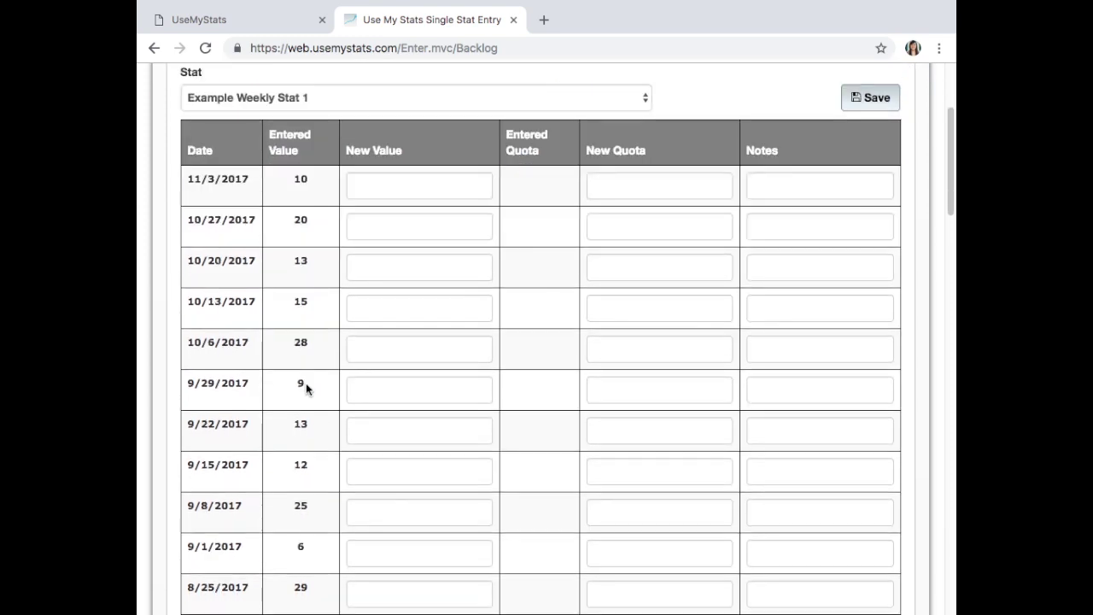
{"action": "scroll", "coordinate": [305, 392], "scroll_direction": "up", "scroll_amount": 5}
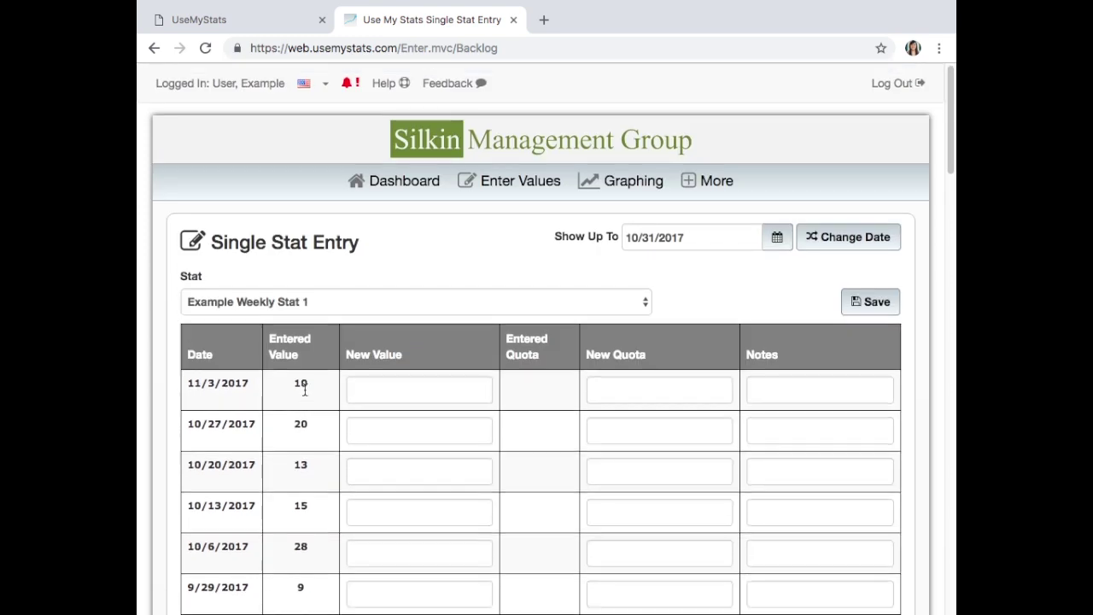
- Reopen the date picker, keep 2017 as the year, and close it without changing the date
{"action": "left_click", "coordinate": [778, 243]}
{"action": "left_click", "coordinate": [772, 268]}
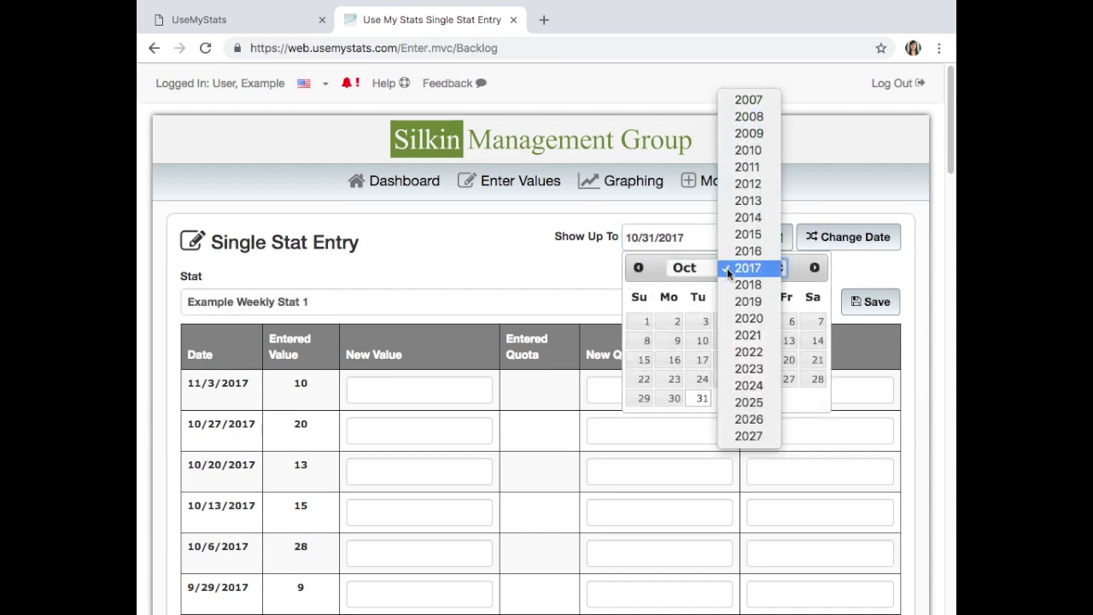
{"action": "left_click", "coordinate": [727, 268]}
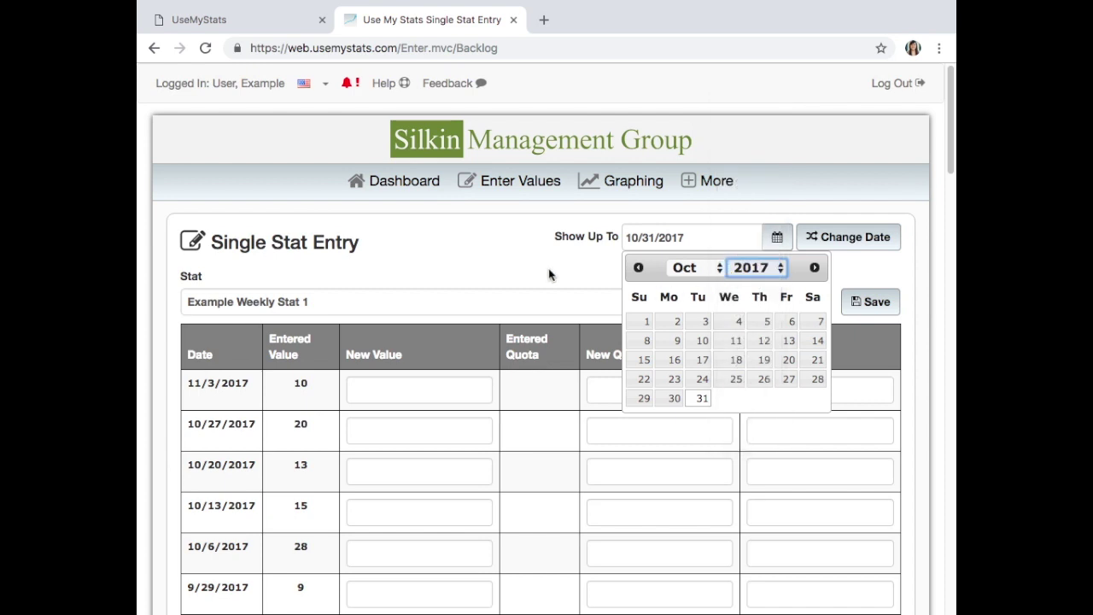
{"action": "left_click", "coordinate": [529, 280]}
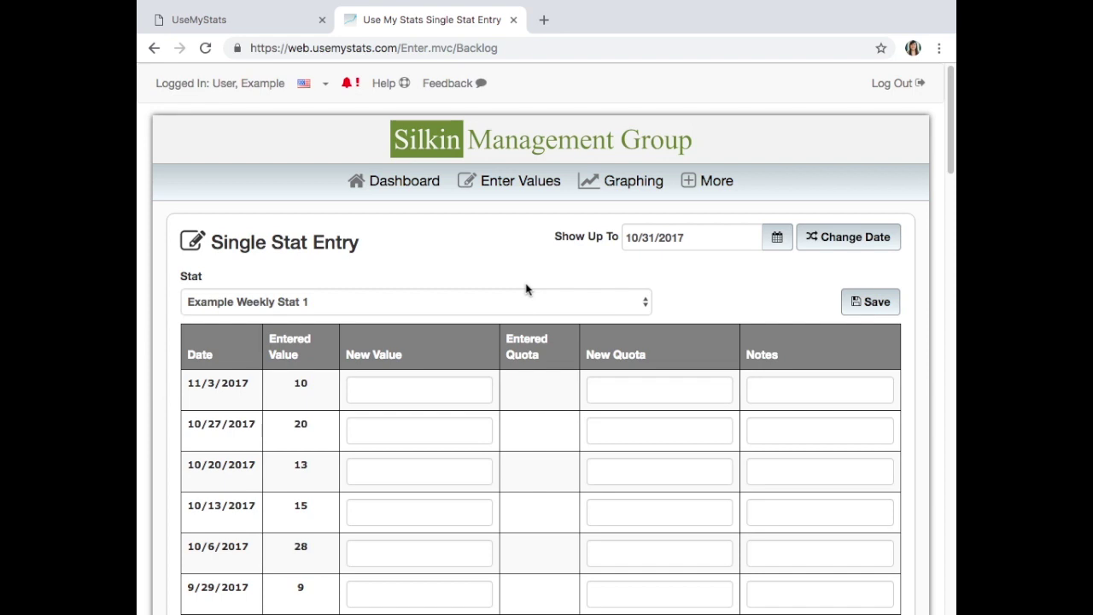
- Open and close the Enter Values menu, then open the Graphing menu
{"action": "left_click", "coordinate": [527, 183]}
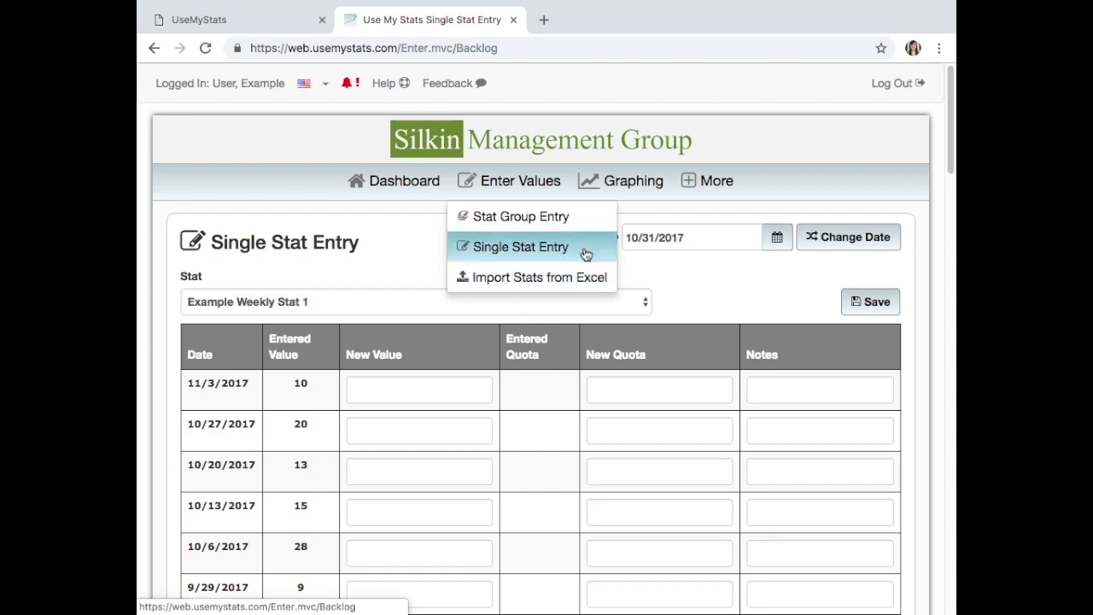
{"action": "left_click", "coordinate": [647, 271]}
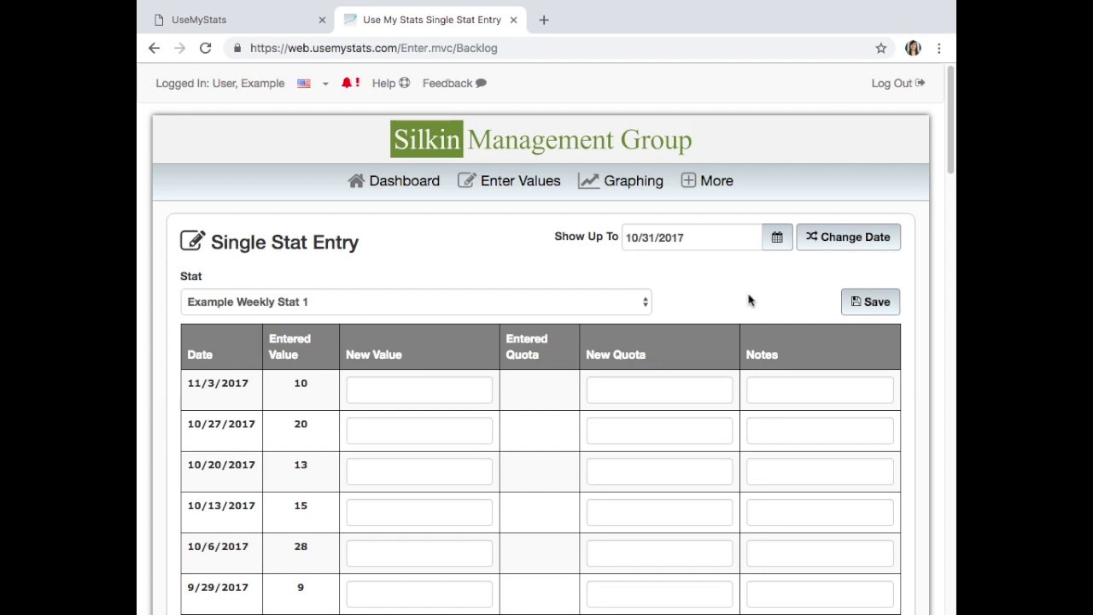
{"action": "left_click", "coordinate": [612, 195]}
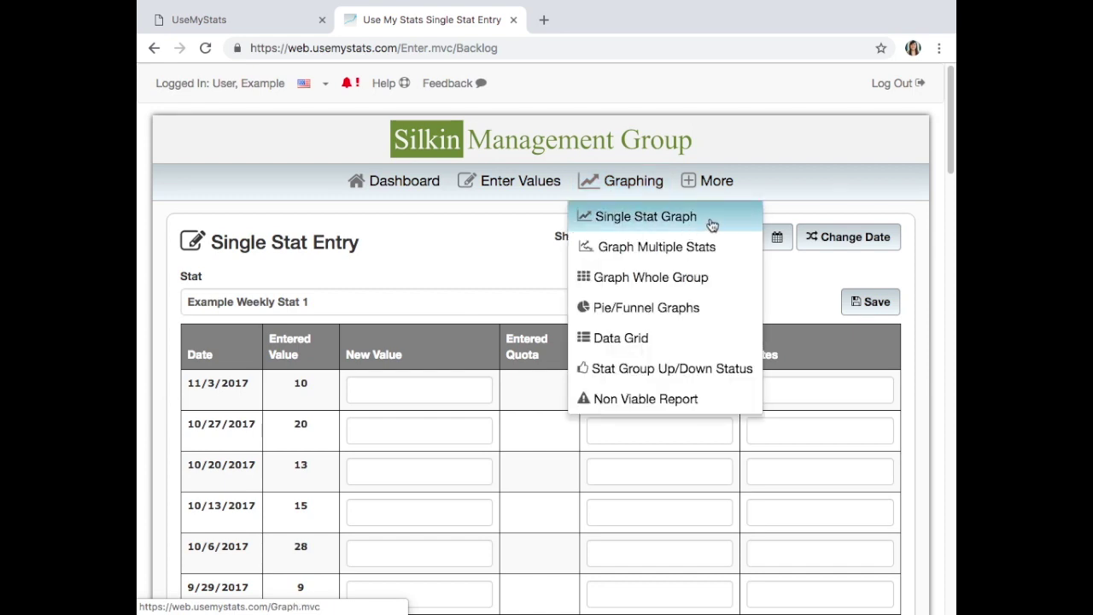
- Open the Single Stat Graph for Example Daily Stat 1 over November 2018 and adjust page zoom
{"action": "left_click", "coordinate": [712, 224]}
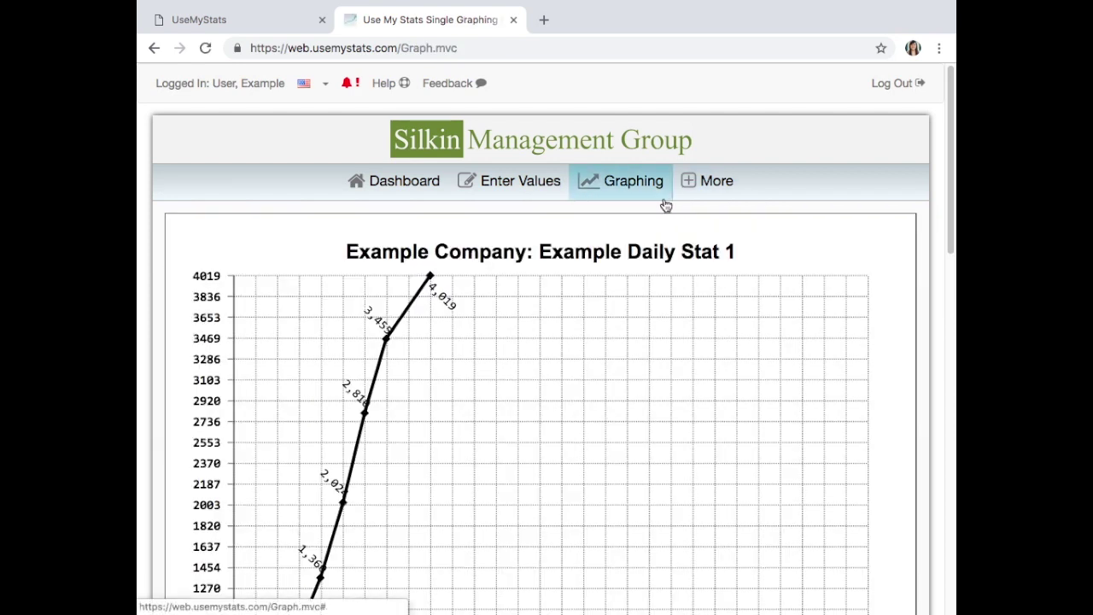
{"action": "key", "text": "super+minus"}
{"action": "key", "text": "super+minus"}
{"action": "key", "text": "super+minus"}
{"action": "key", "text": "super+equal"}
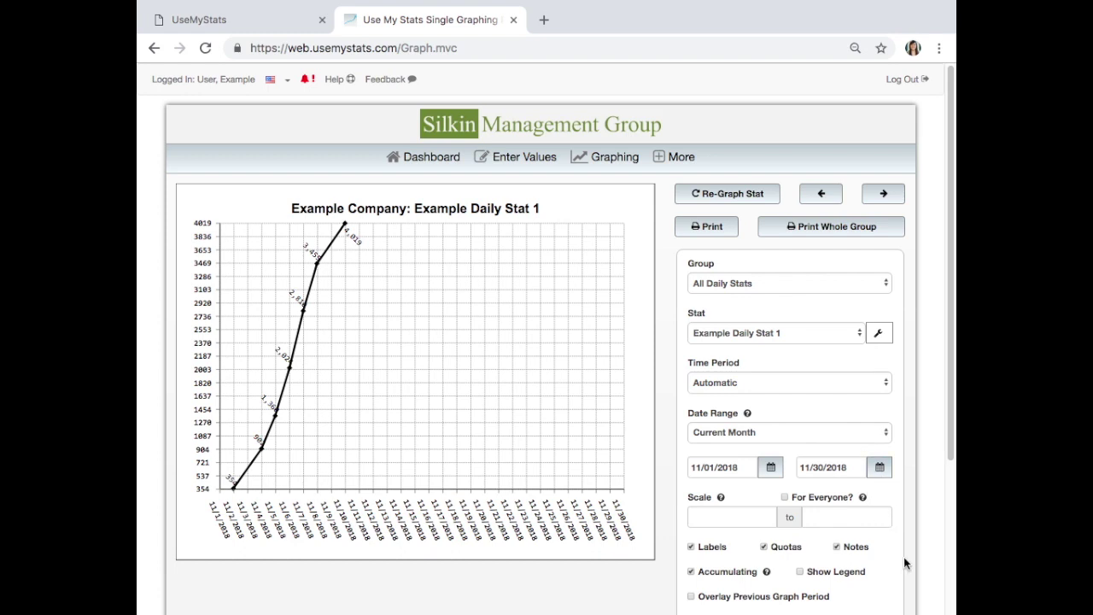
- Switch the graph to the All Weekly Stats group, keeping Example Weekly Stat 1 selected
{"action": "left_click", "coordinate": [779, 287]}
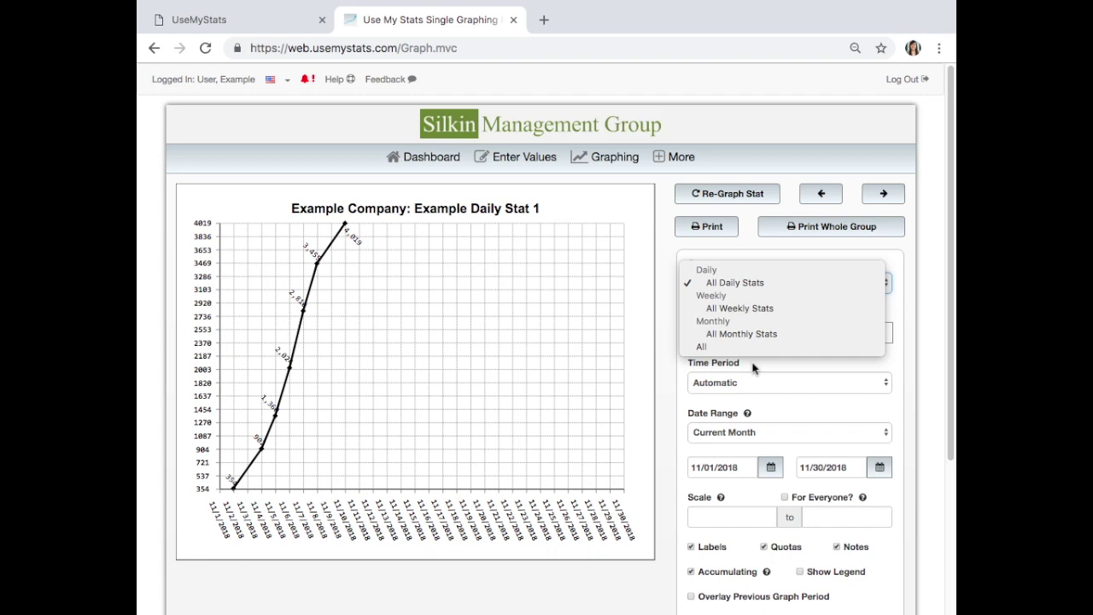
{"action": "left_click", "coordinate": [758, 308]}
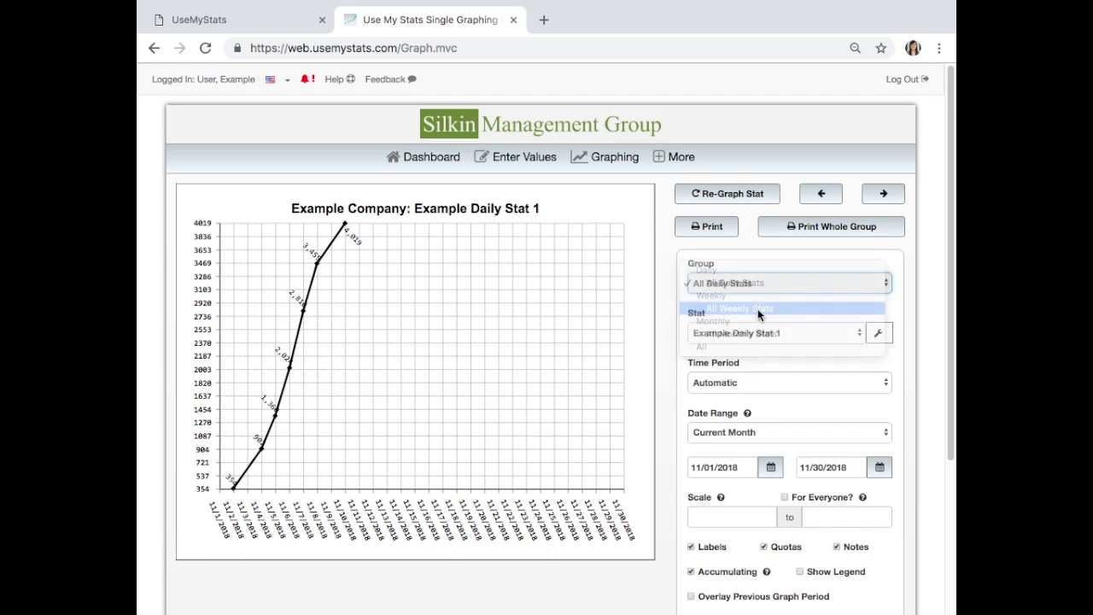
{"action": "left_click", "coordinate": [707, 335]}
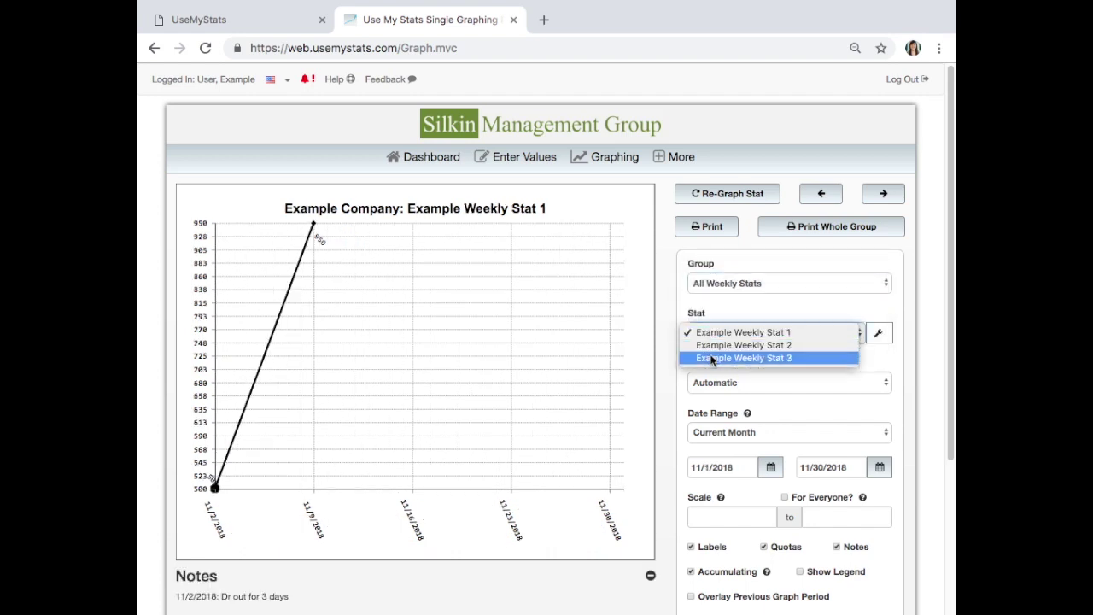
{"action": "left_click", "coordinate": [714, 331]}
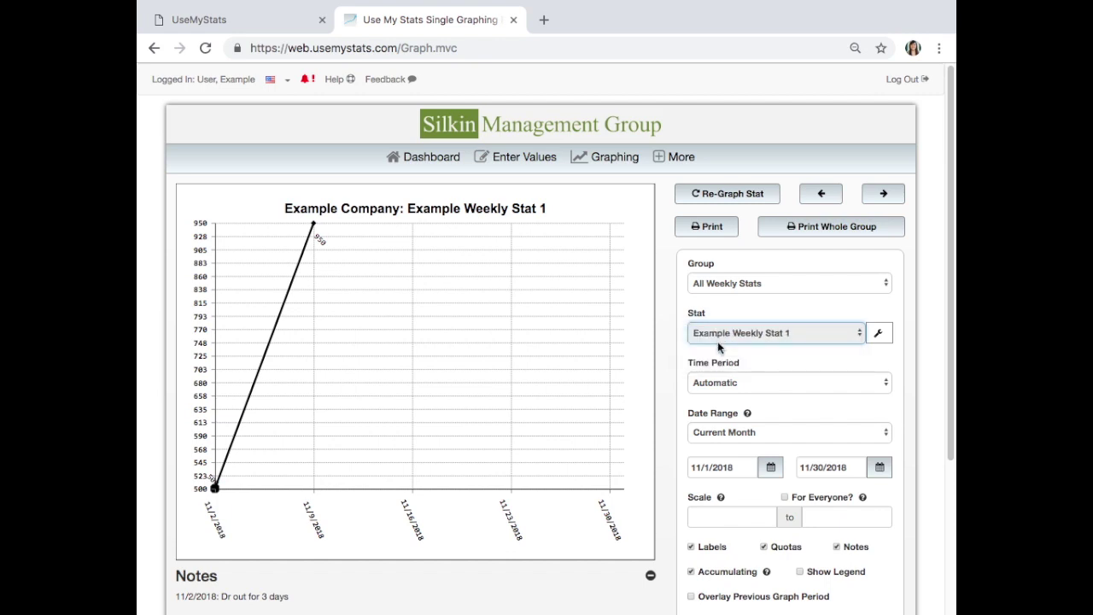
- Keep the time period at Automatic and bring up the date range choices
{"action": "triple_click", "coordinate": [718, 360]}
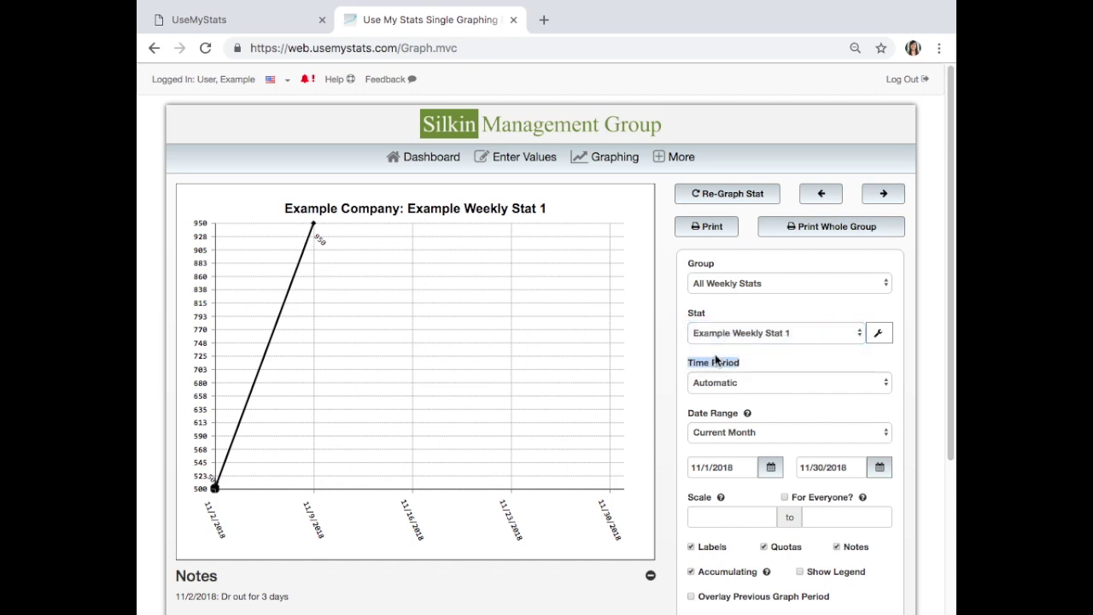
{"action": "left_click", "coordinate": [739, 359]}
{"action": "left_click", "coordinate": [752, 382]}
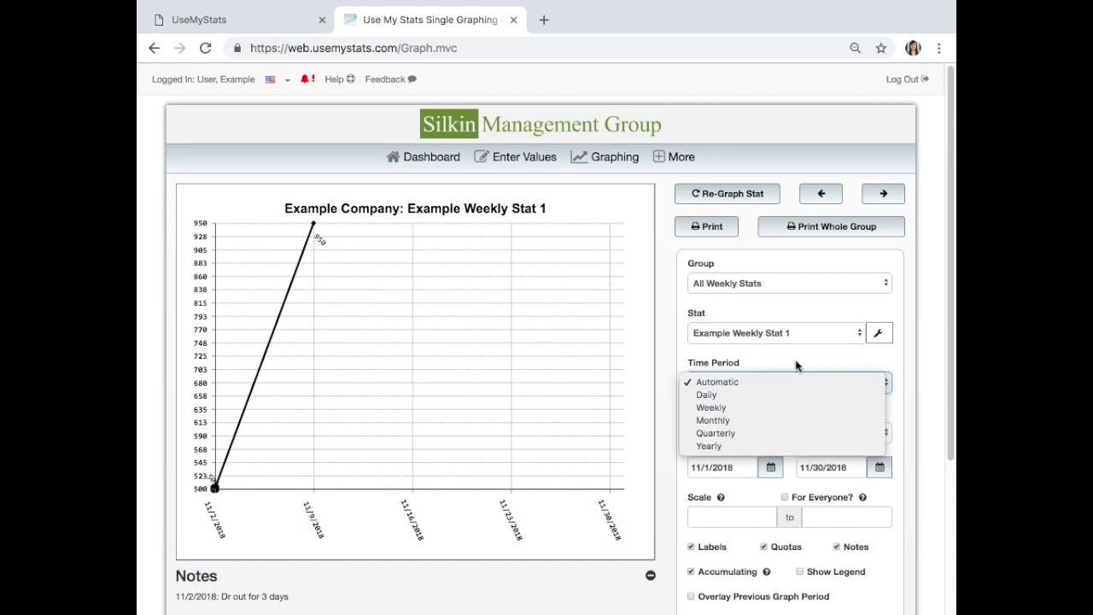
{"action": "left_click", "coordinate": [770, 382]}
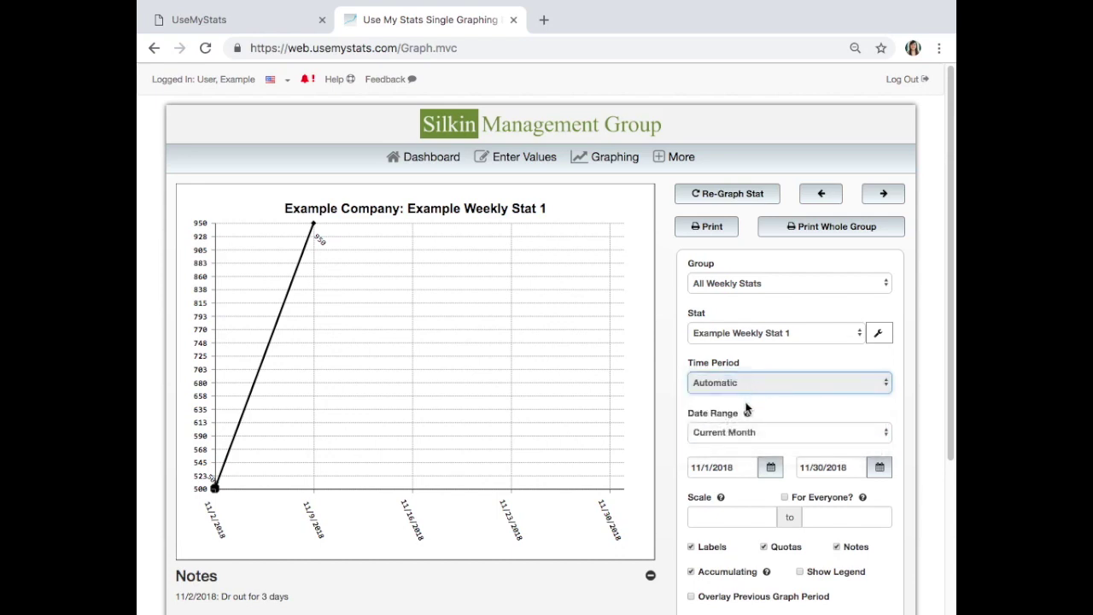
{"action": "left_click", "coordinate": [768, 359]}
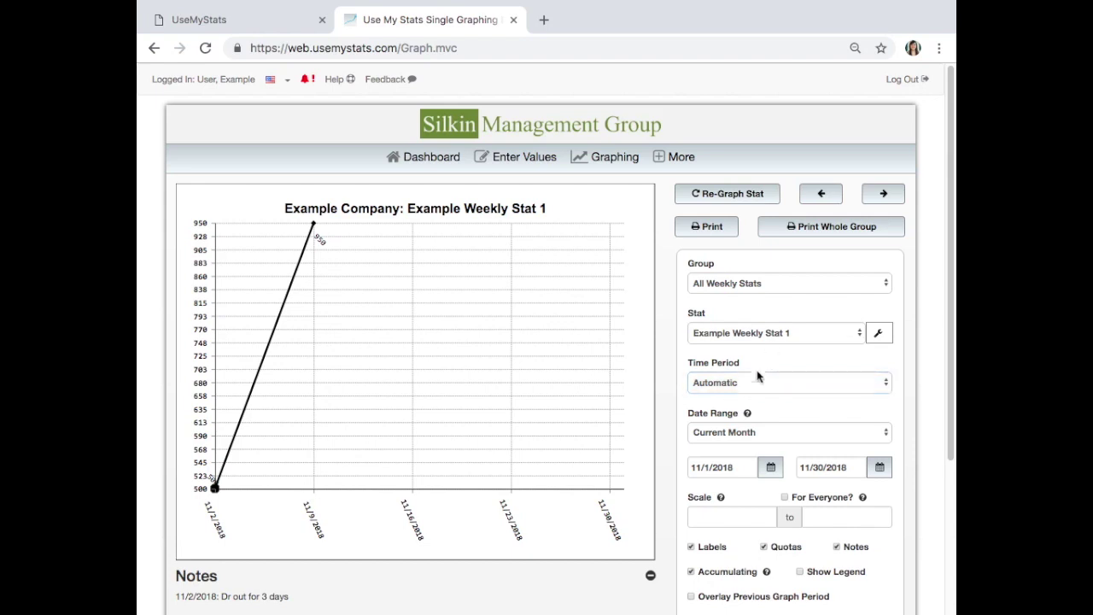
{"action": "left_click", "coordinate": [772, 431]}
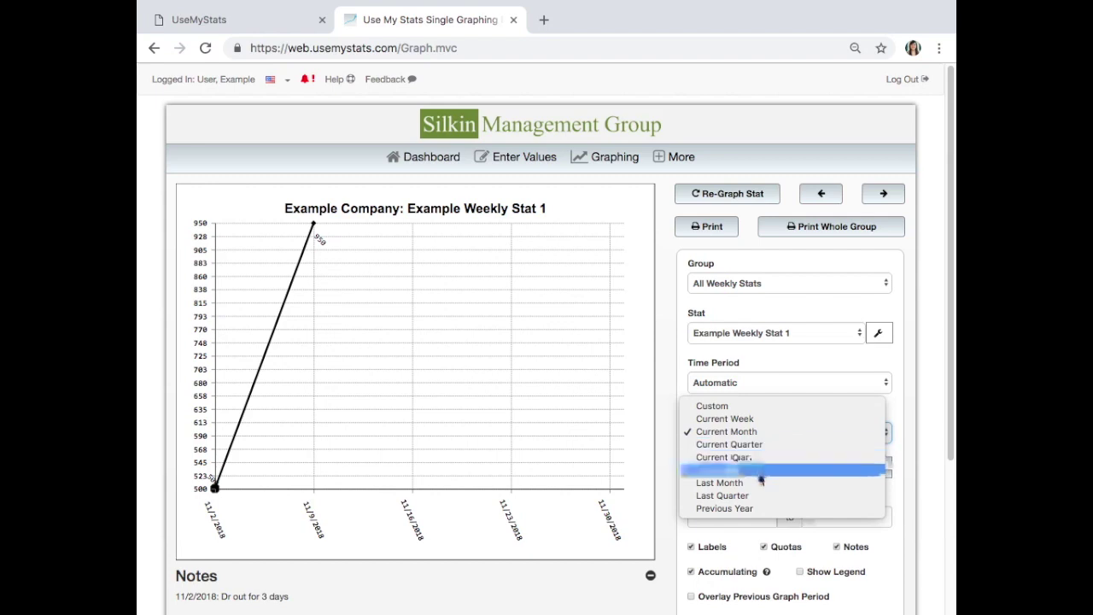
- Set the date range to Custom and inspect the start and end date calendars
{"action": "left_click", "coordinate": [741, 408]}
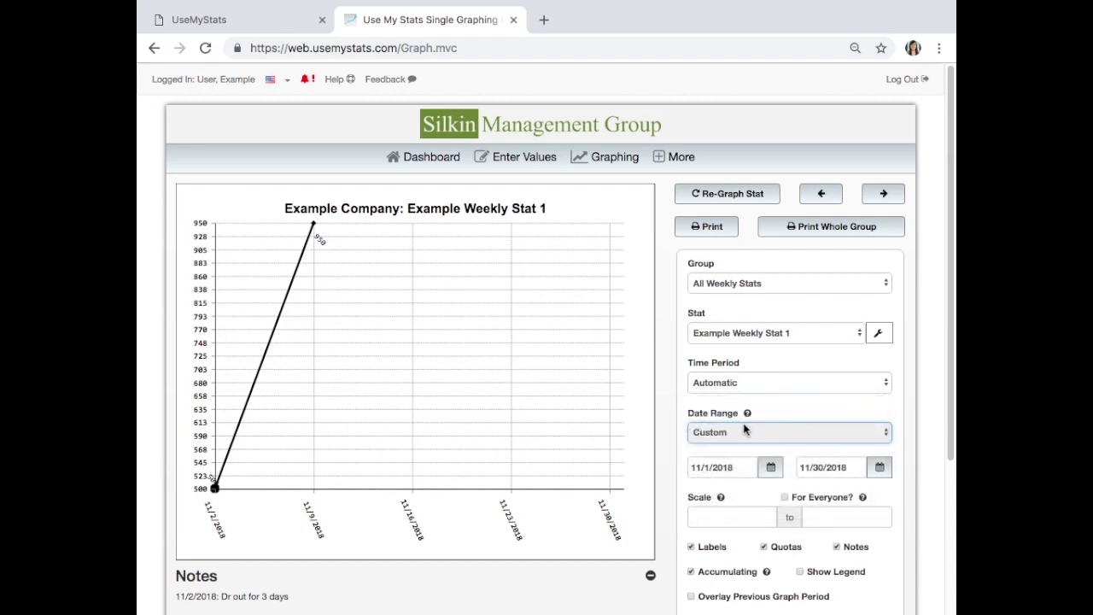
{"action": "left_click", "coordinate": [747, 467]}
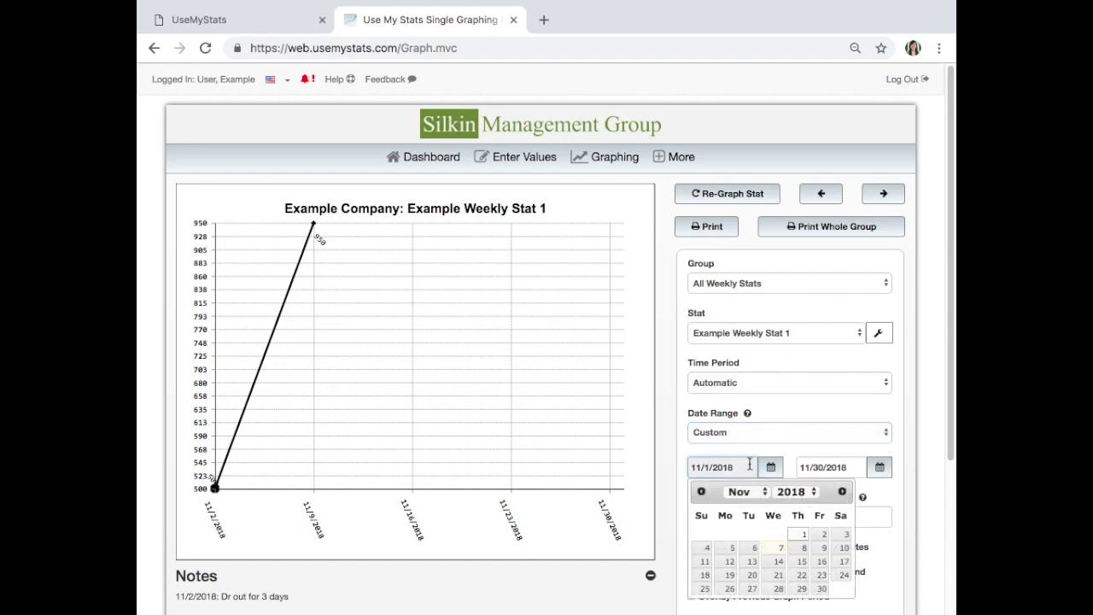
{"action": "left_click", "coordinate": [822, 465]}
{"action": "left_click", "coordinate": [794, 469]}
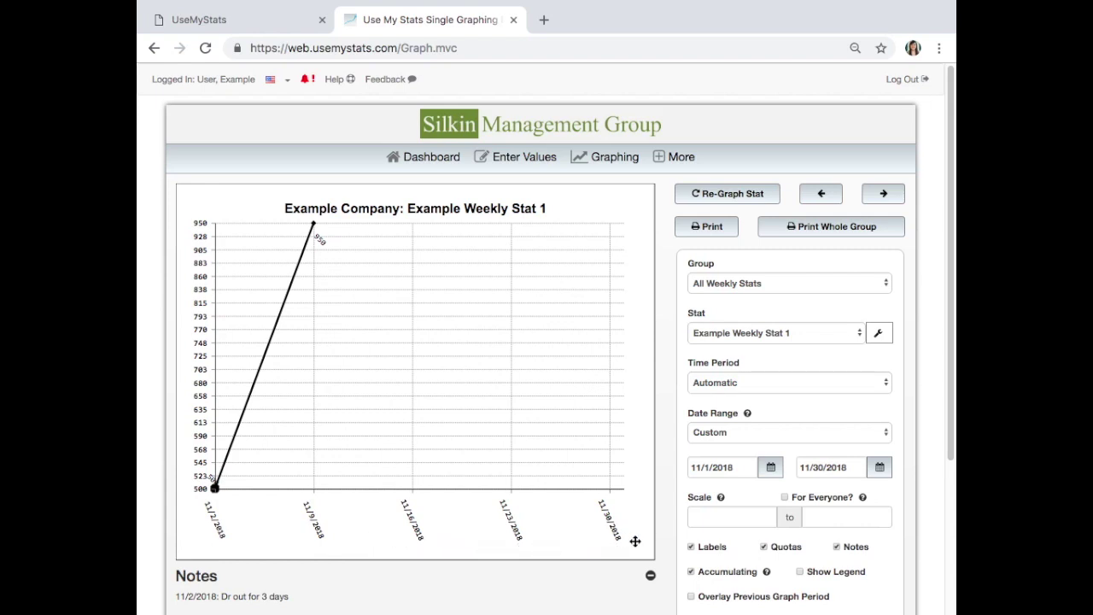
- Choose Last Quarter (07/01/2018 to 09/30/2018) and switch off Quotas
{"action": "left_click", "coordinate": [707, 437]}
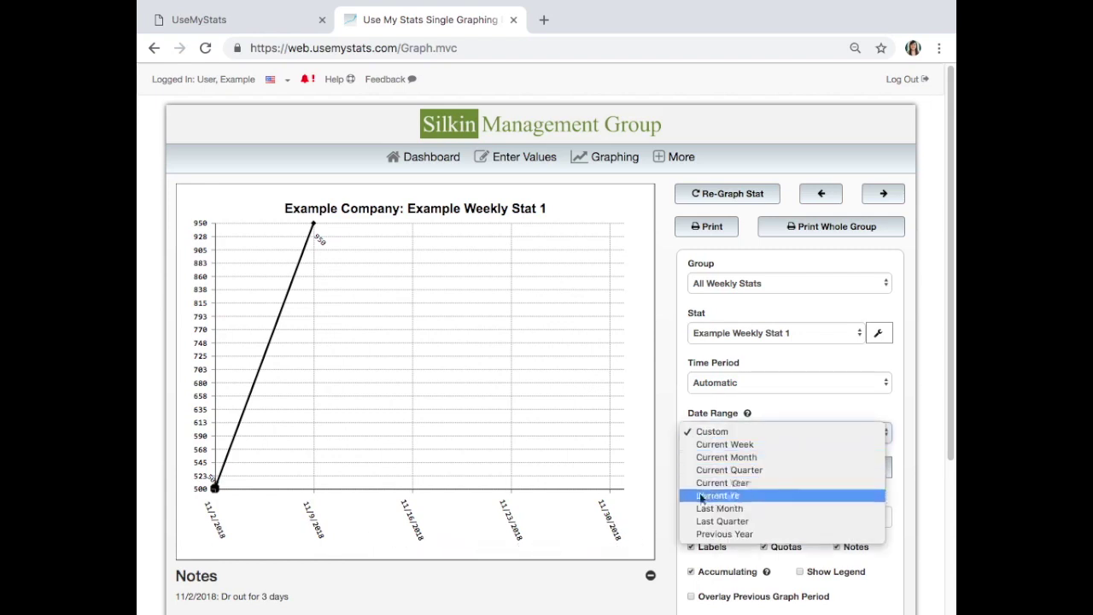
{"action": "left_click", "coordinate": [700, 523]}
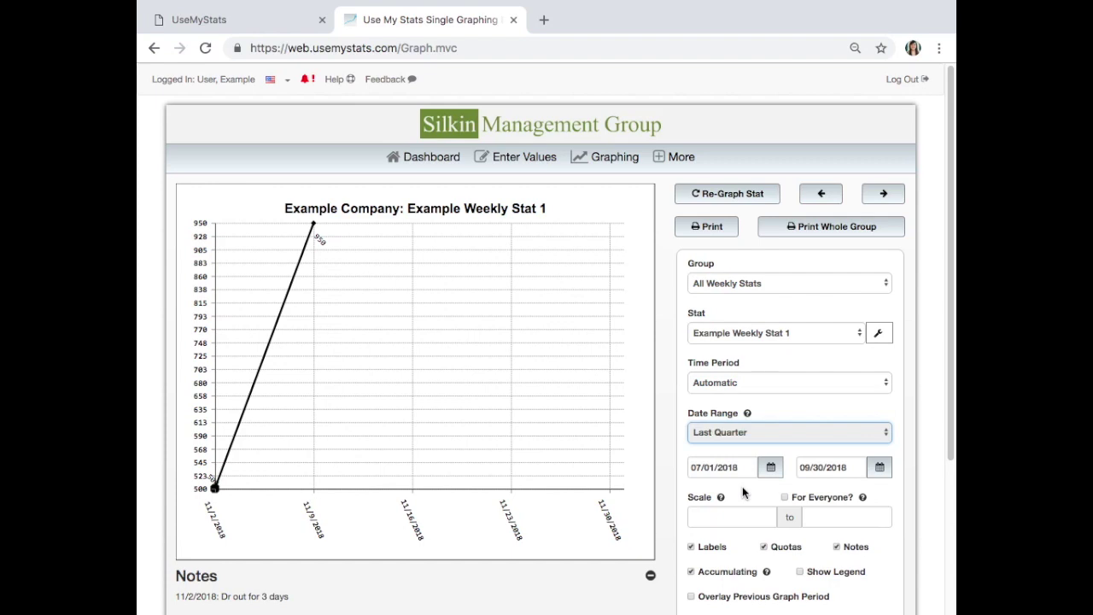
{"action": "scroll", "coordinate": [739, 517], "scroll_direction": "down", "scroll_amount": 1}
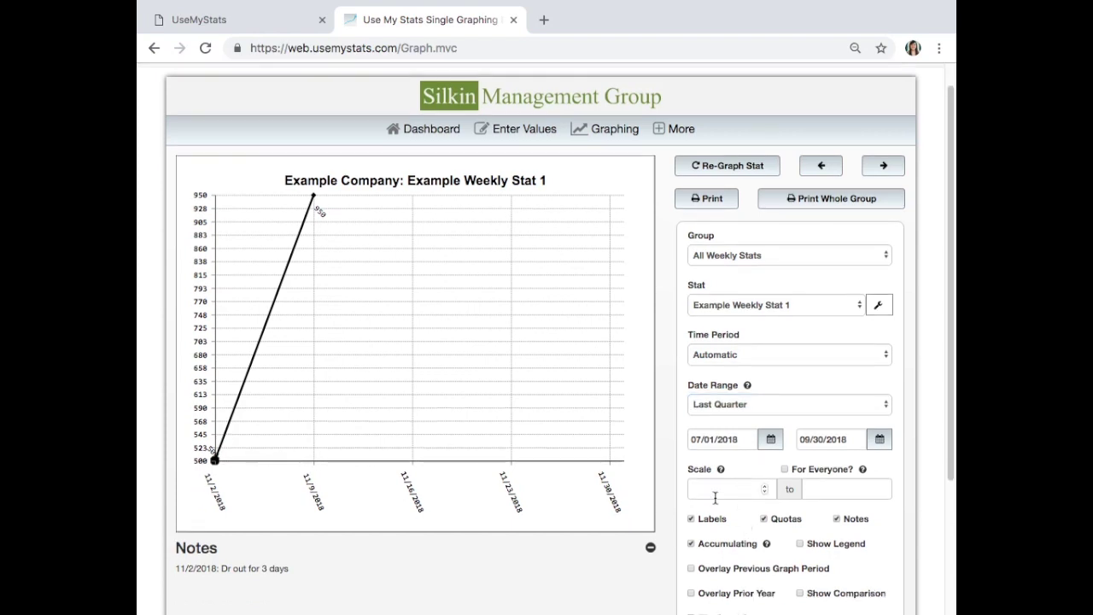
{"action": "scroll", "coordinate": [833, 499], "scroll_direction": "down", "scroll_amount": 1}
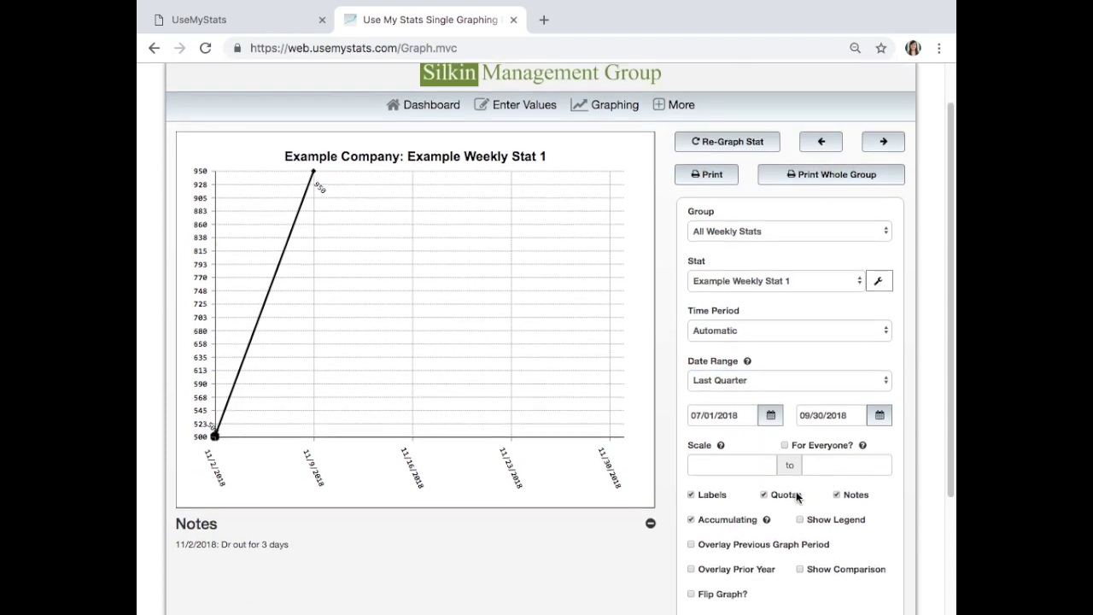
{"action": "left_click", "coordinate": [787, 501]}
{"action": "mouse_move", "coordinate": [316, 186]}
{"action": "scroll", "coordinate": [689, 159], "scroll_direction": "down", "scroll_amount": 1}
{"action": "scroll", "coordinate": [850, 591], "scroll_direction": "down", "scroll_amount": 2}
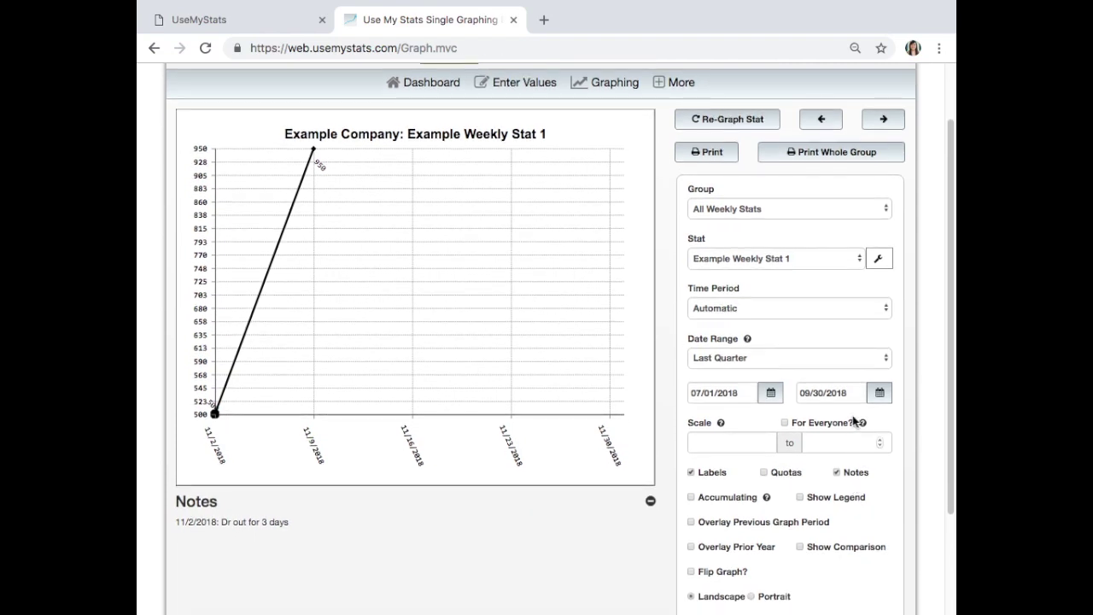
- Re-graph Example Weekly Stat 1 for last quarter, 7/6/2018–10/5/2018, and review the weekly chart
{"action": "left_click", "coordinate": [740, 128]}
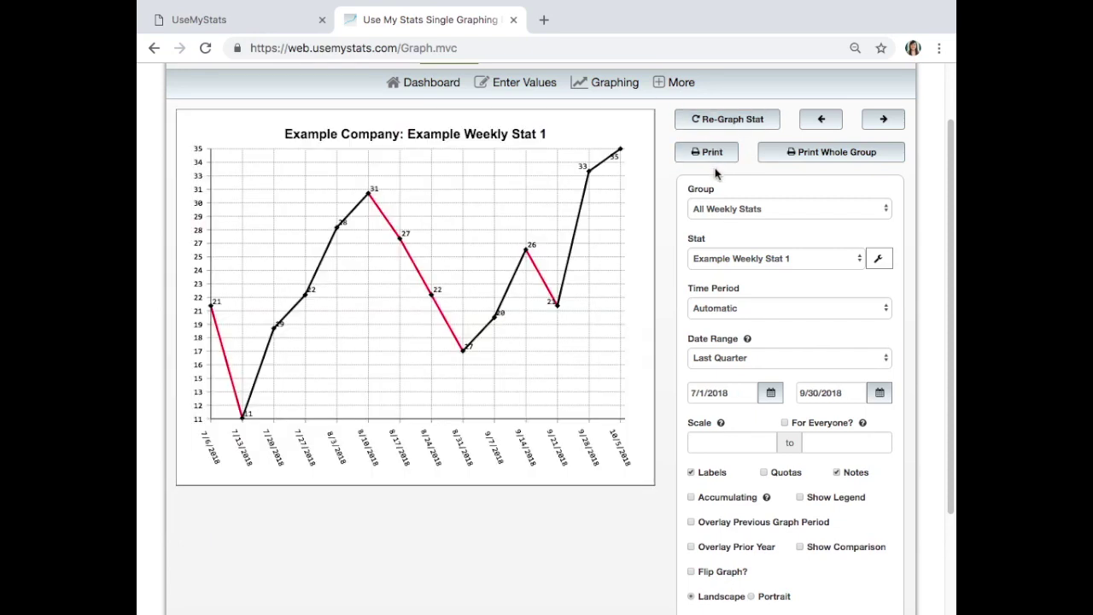
{"action": "scroll", "coordinate": [722, 385], "scroll_direction": "down", "scroll_amount": 1}
{"action": "mouse_move", "coordinate": [721, 389]}
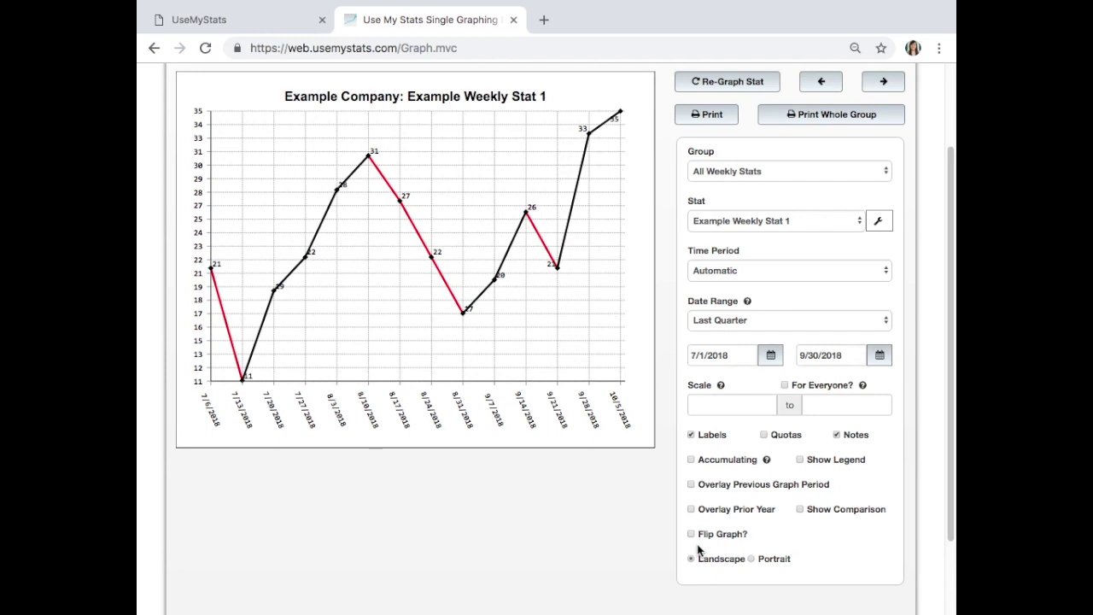
{"action": "scroll", "coordinate": [675, 489], "scroll_direction": "up", "scroll_amount": 1}
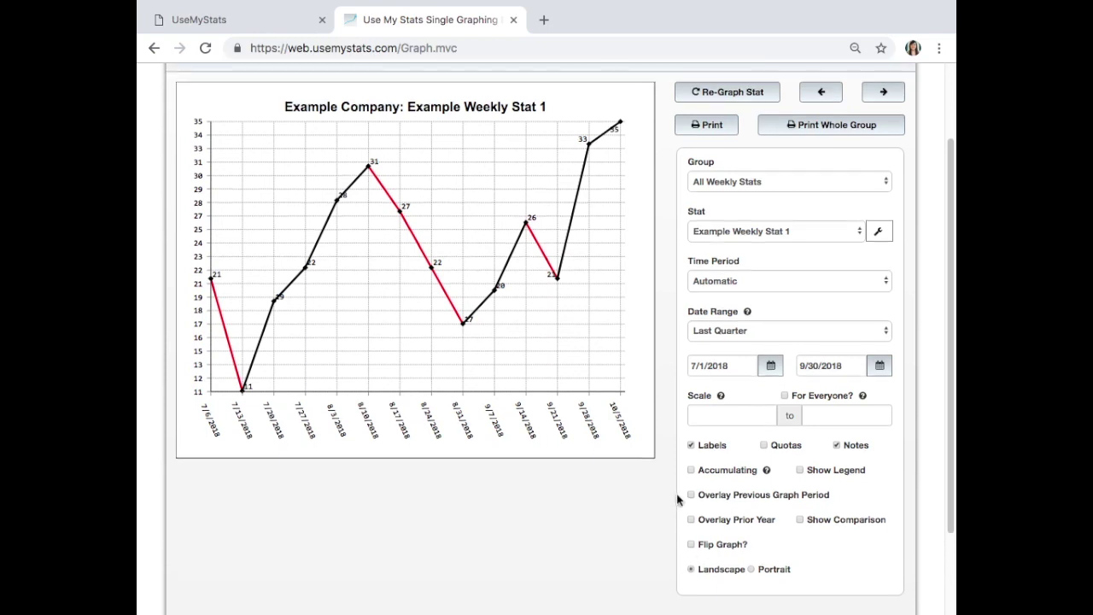
{"action": "scroll", "coordinate": [681, 502], "scroll_direction": "up", "scroll_amount": 3}
{"action": "left_click", "coordinate": [608, 156]}
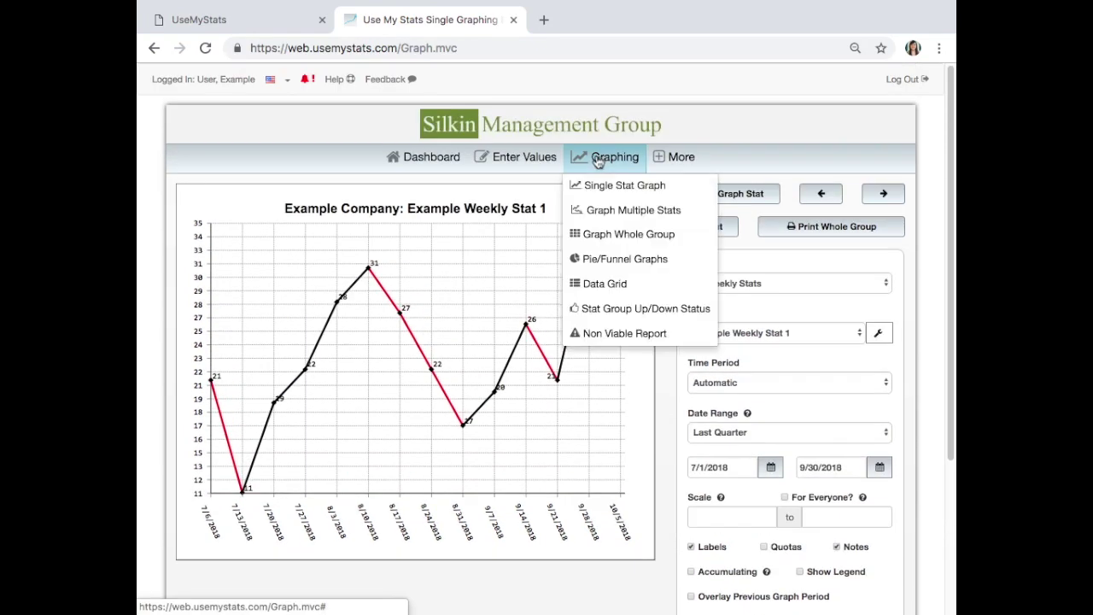
- Open the Data Grid listing All Daily Stats for 11/1–11/30/2018
{"action": "left_click", "coordinate": [623, 289]}
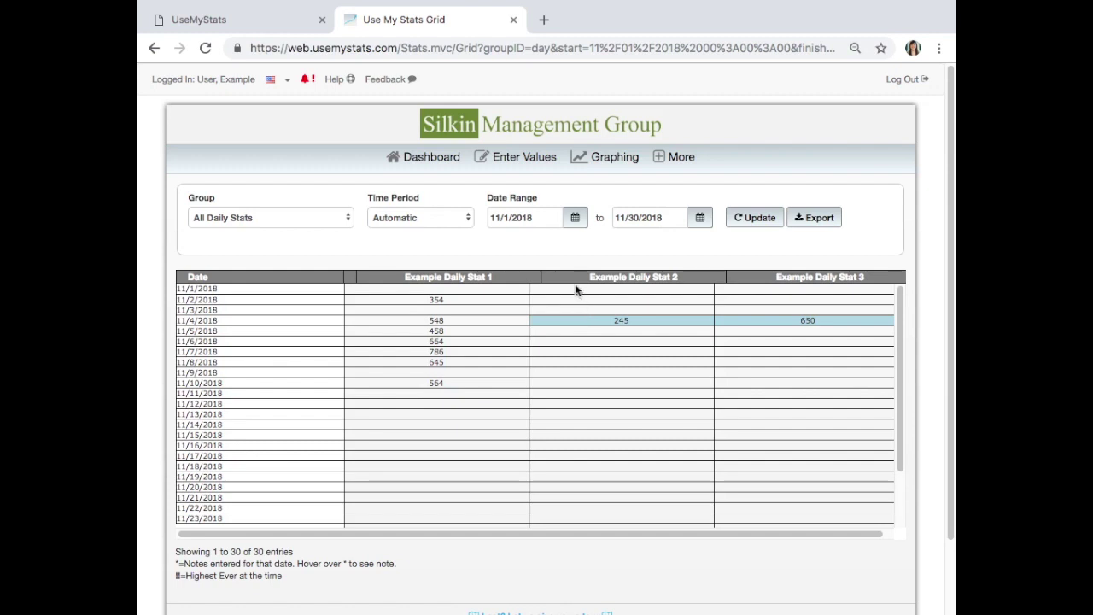
- Set the grid to All Weekly Stats starting 11/01/2015 and update it
{"action": "left_click", "coordinate": [225, 220]}
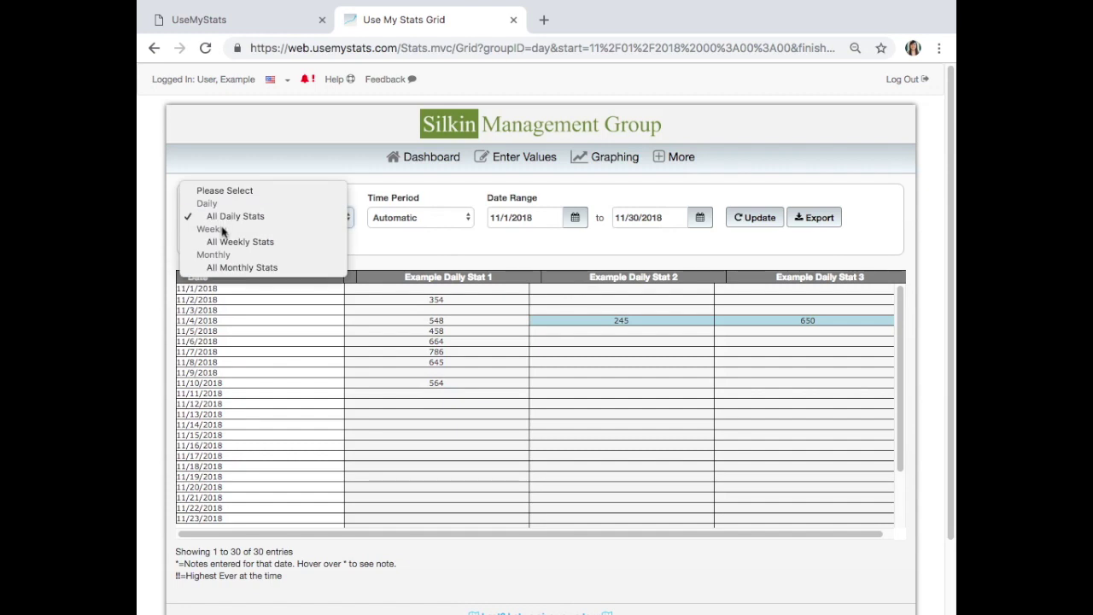
{"action": "left_click", "coordinate": [221, 246]}
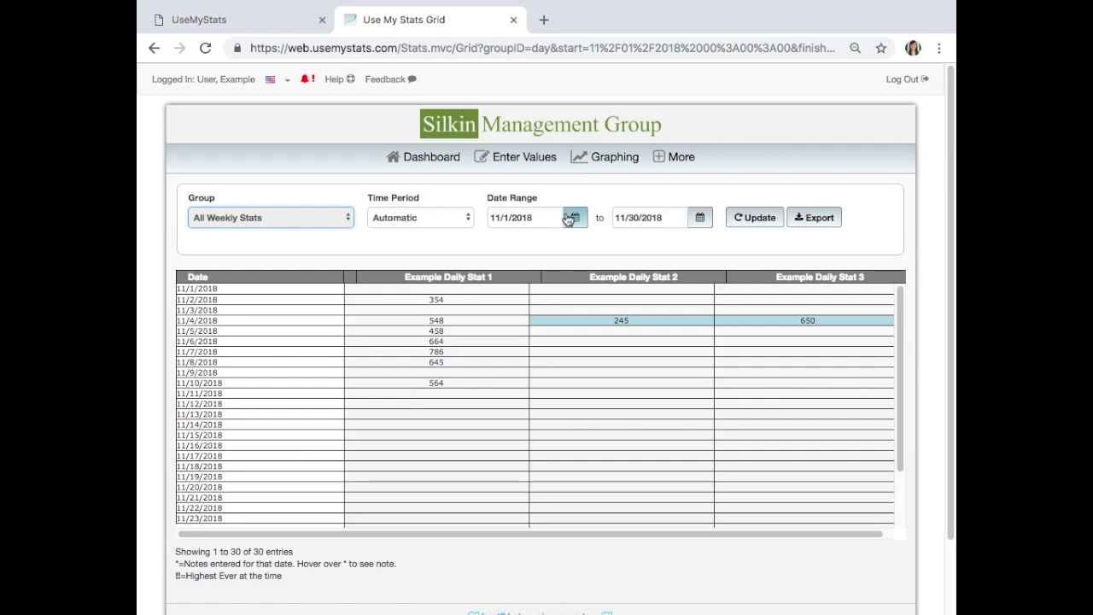
{"action": "left_click", "coordinate": [570, 219]}
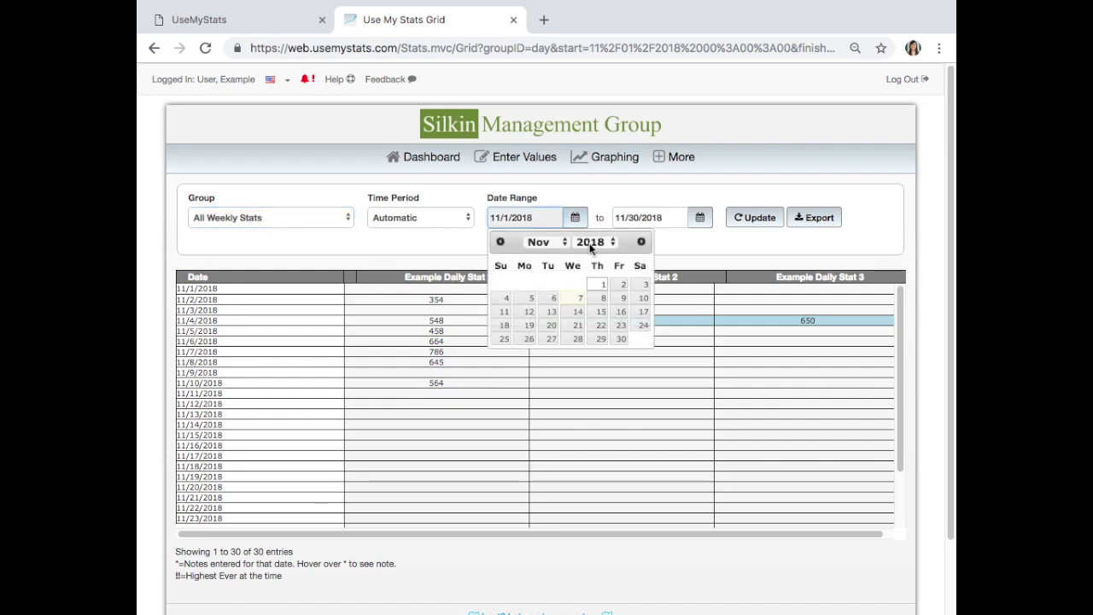
{"action": "left_click", "coordinate": [589, 243]}
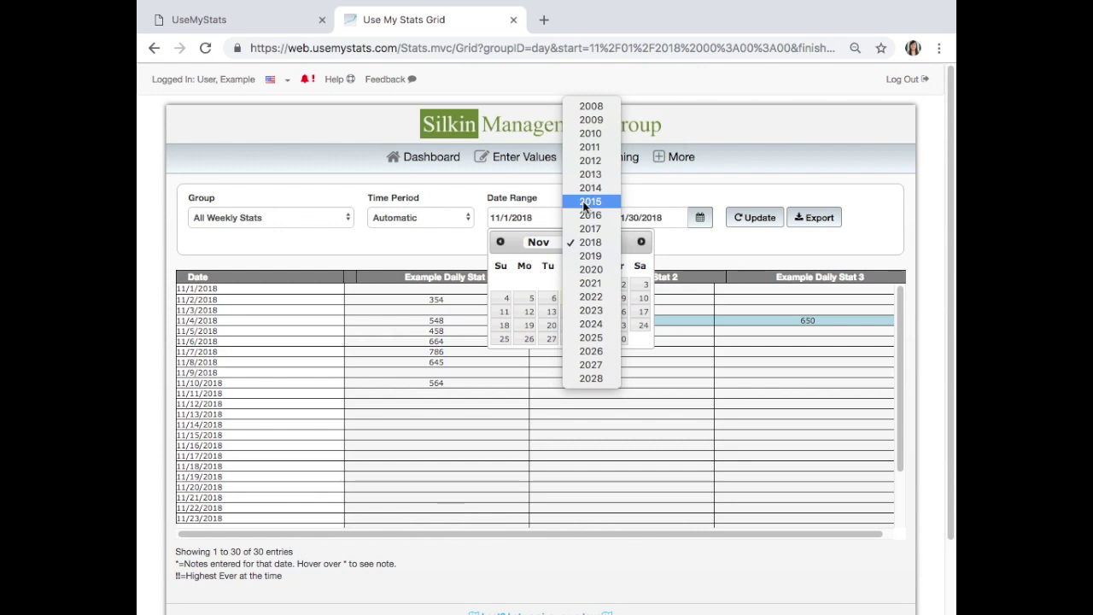
{"action": "left_click", "coordinate": [588, 203]}
{"action": "left_click", "coordinate": [504, 286]}
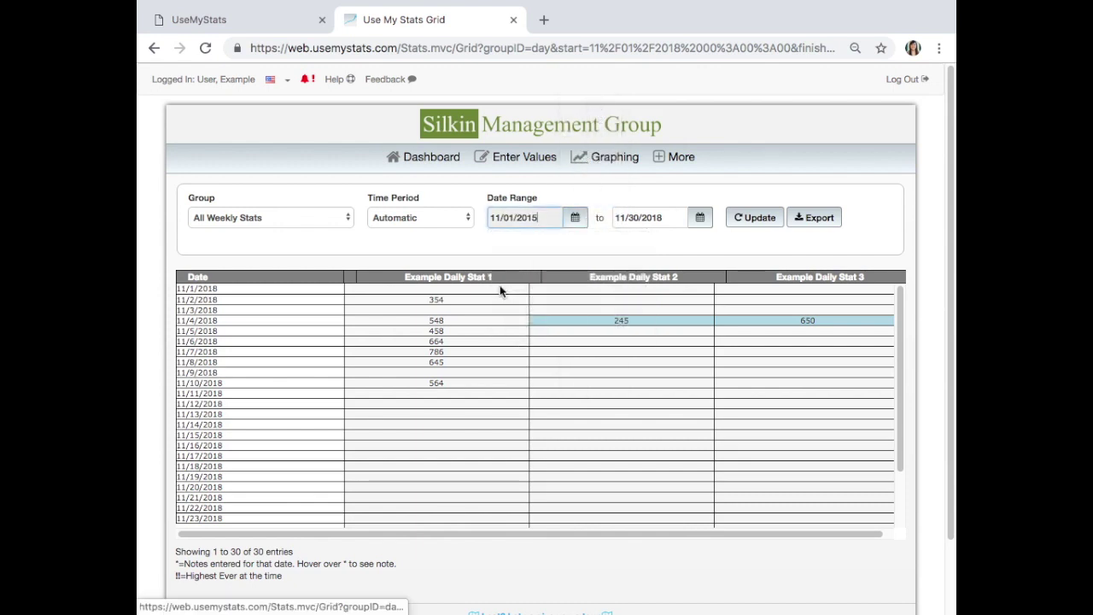
{"action": "left_click", "coordinate": [756, 221]}
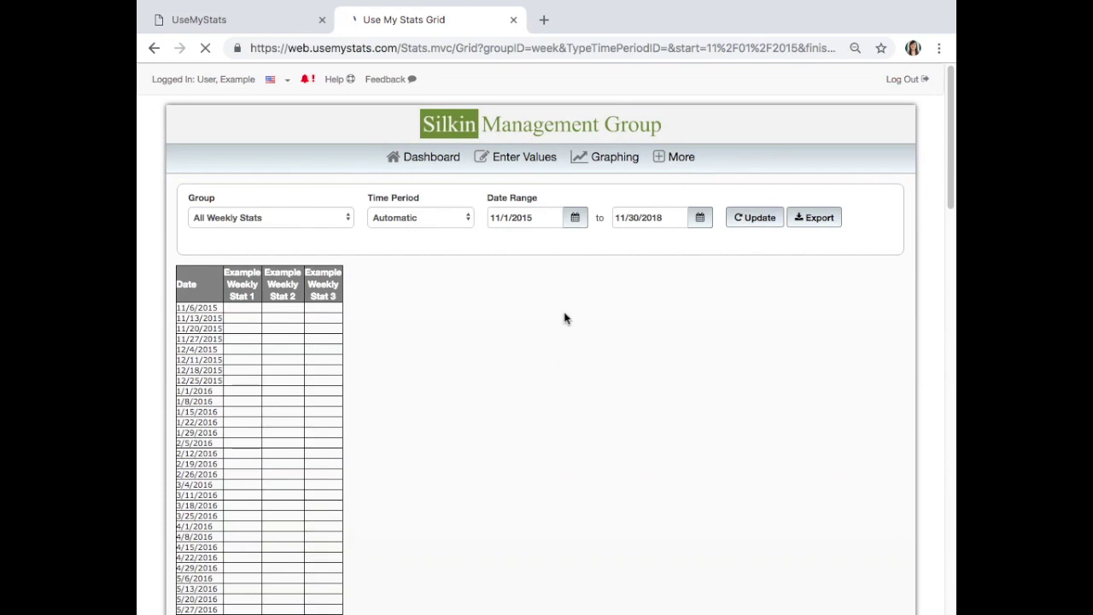
- Scroll through the 161 weekly entries, selecting the 1/6/2017 Stat 1 value along the way
{"action": "scroll", "coordinate": [560, 312], "scroll_direction": "down", "scroll_amount": 1}
{"action": "scroll", "coordinate": [573, 380], "scroll_direction": "down", "scroll_amount": 3}
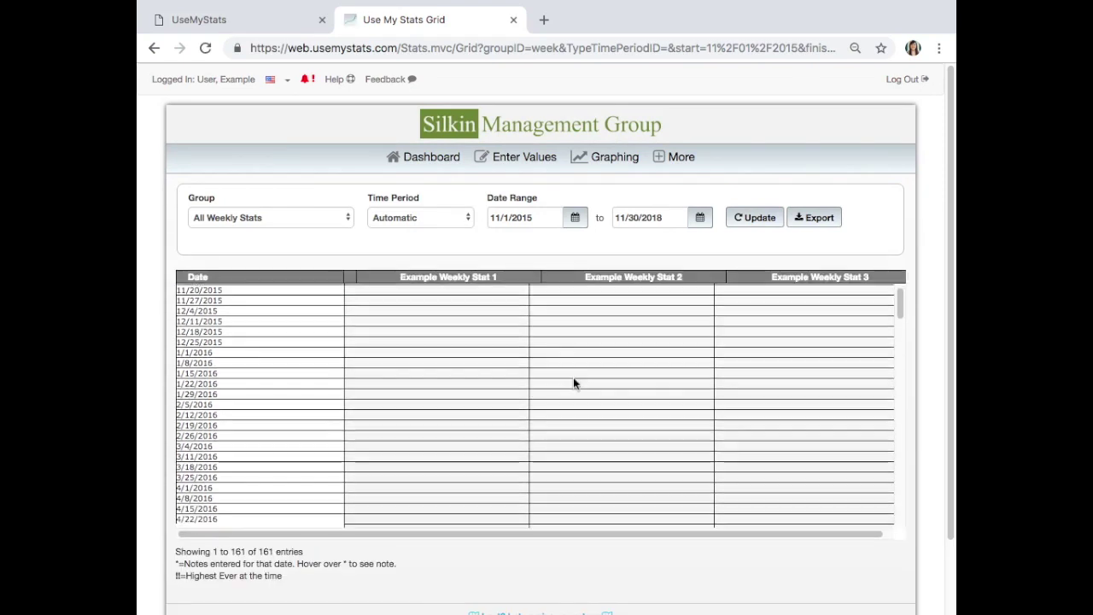
{"action": "scroll", "coordinate": [585, 383], "scroll_direction": "down", "scroll_amount": 8}
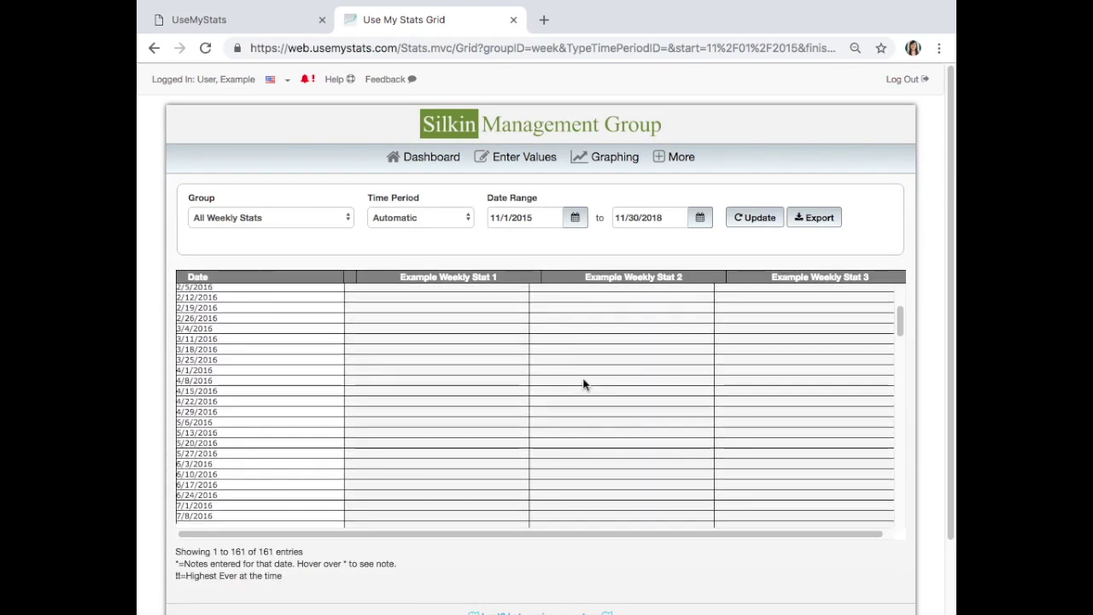
{"action": "scroll", "coordinate": [551, 386], "scroll_direction": "down", "scroll_amount": 6}
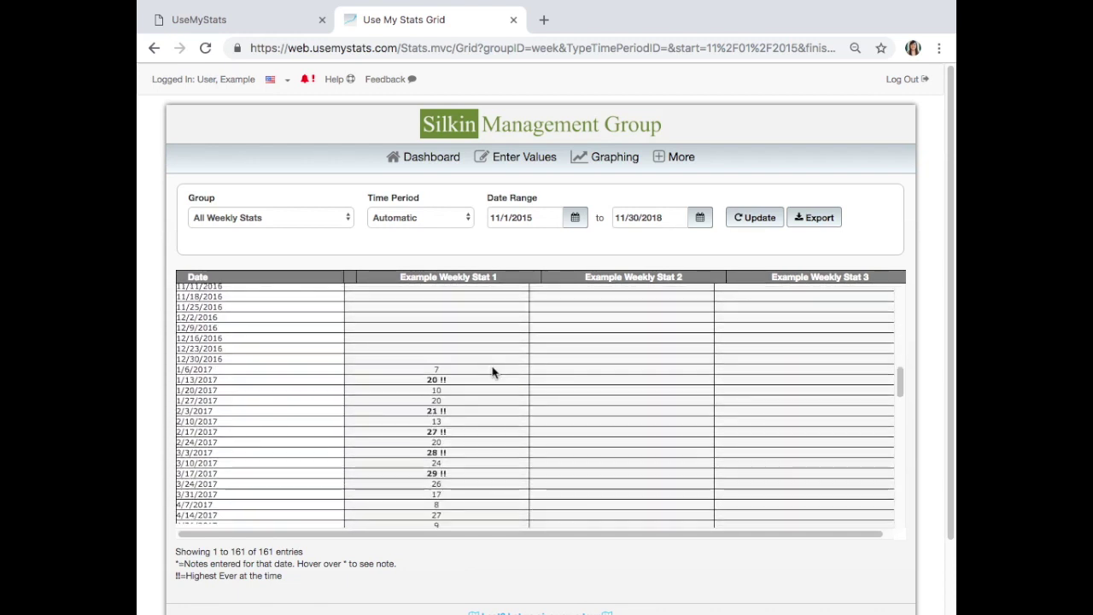
{"action": "left_click", "coordinate": [493, 372]}
{"action": "scroll", "coordinate": [529, 374], "scroll_direction": "down", "scroll_amount": 3}
{"action": "scroll", "coordinate": [528, 373], "scroll_direction": "down", "scroll_amount": 3}
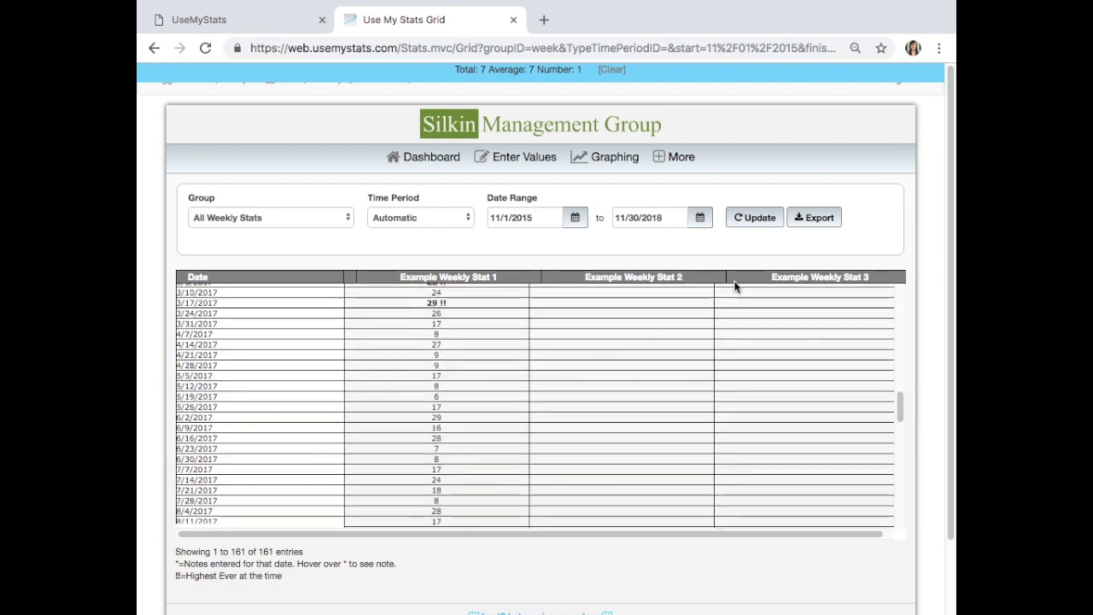
{"action": "scroll", "coordinate": [649, 474], "scroll_direction": "down", "scroll_amount": 7}
{"action": "scroll", "coordinate": [645, 478], "scroll_direction": "down", "scroll_amount": 12}
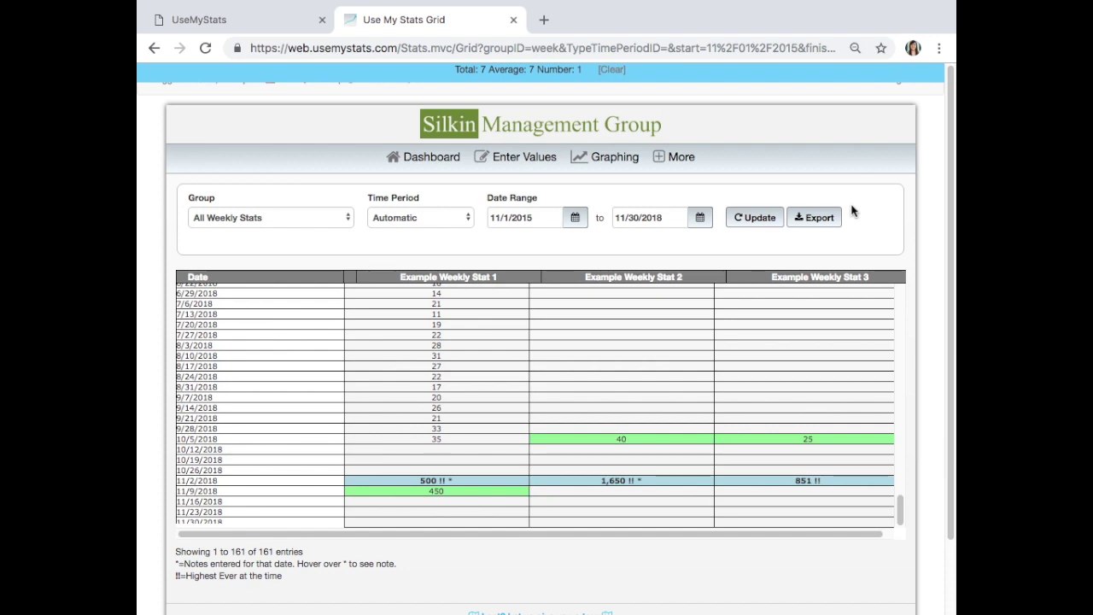
{"action": "left_click", "coordinate": [682, 171]}
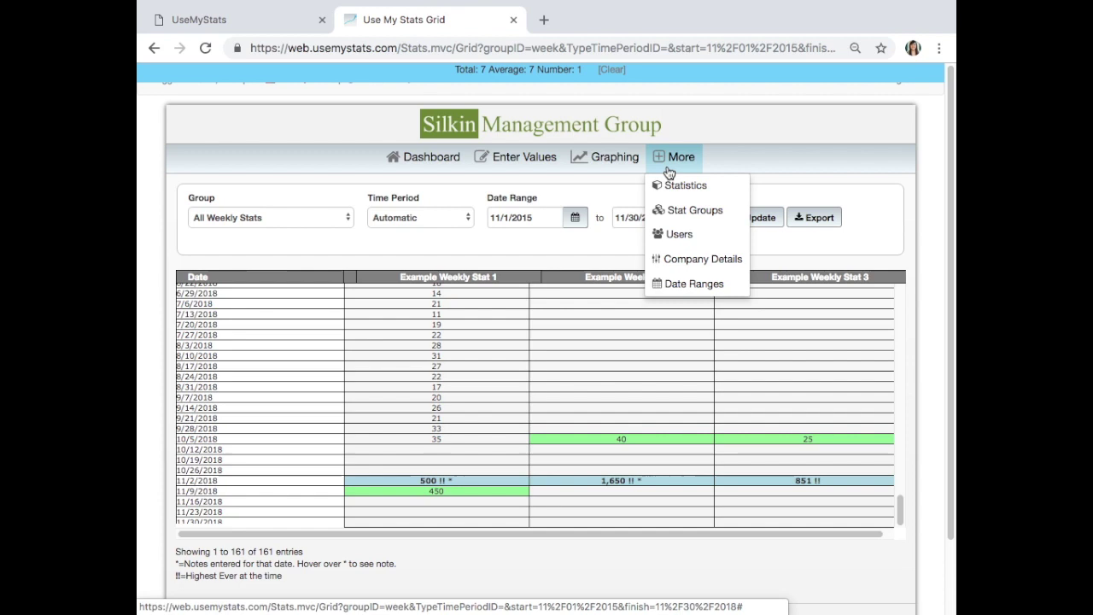
- Go to the Stats list and start a new stat with a blank editing form
{"action": "left_click", "coordinate": [736, 186]}
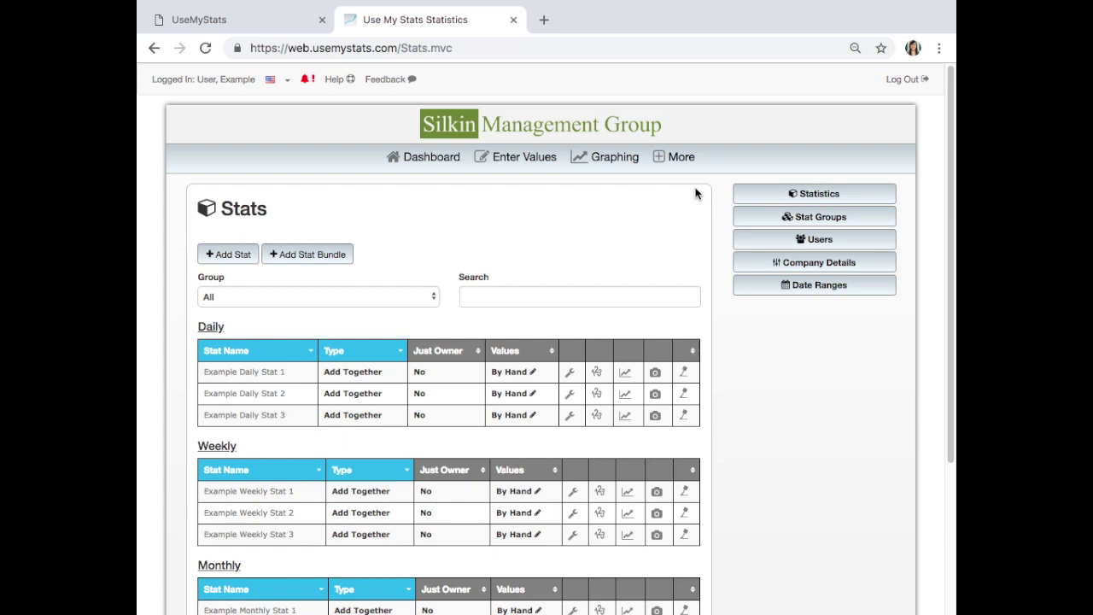
{"action": "left_click", "coordinate": [228, 255]}
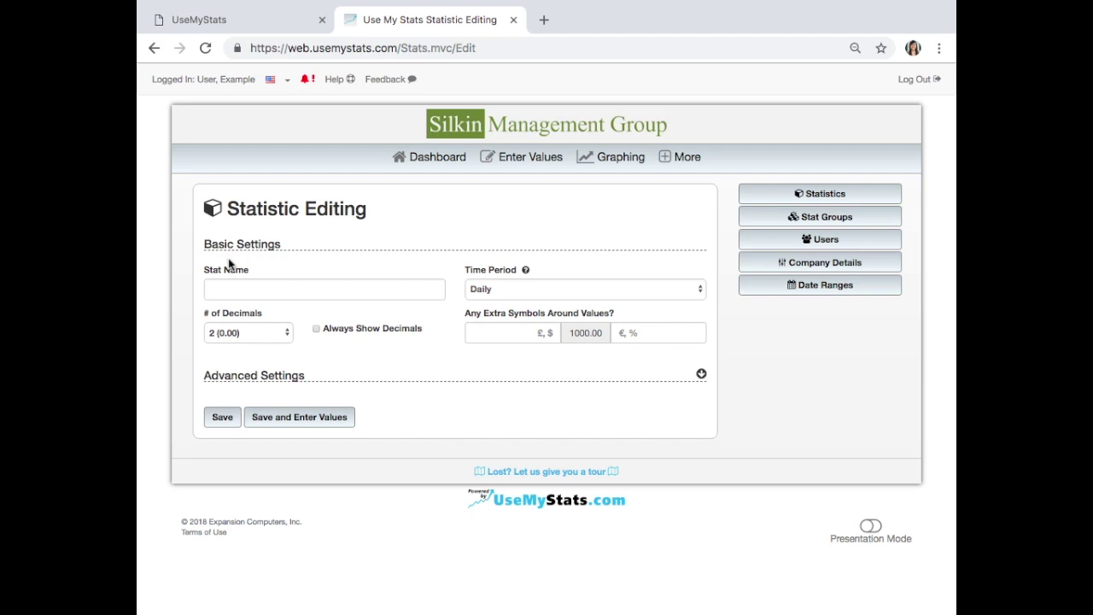
- Name the new stat 'Example Weekly Stat 4' and set its time period to Weekly
{"action": "left_click", "coordinate": [226, 290]}
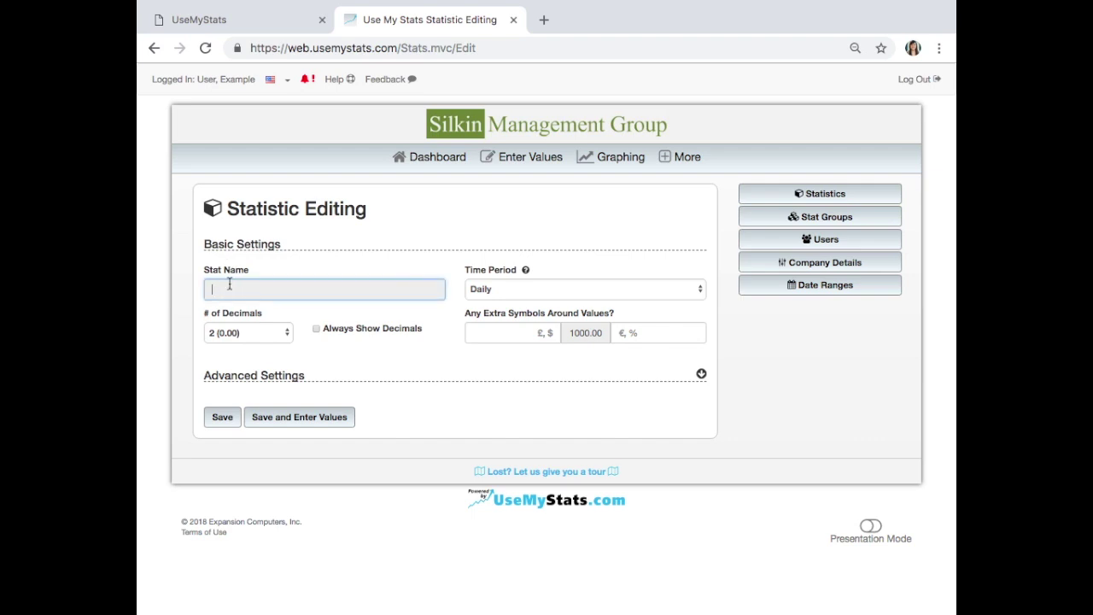
{"action": "type", "text": "Exam"}
{"action": "type", "text": "ple Dail"}
{"action": "key", "text": "BackSpace"}
{"action": "key", "text": "BackSpace"}
{"action": "type", "text": "Weekly Stat 4"}
{"action": "left_click", "coordinate": [517, 290]}
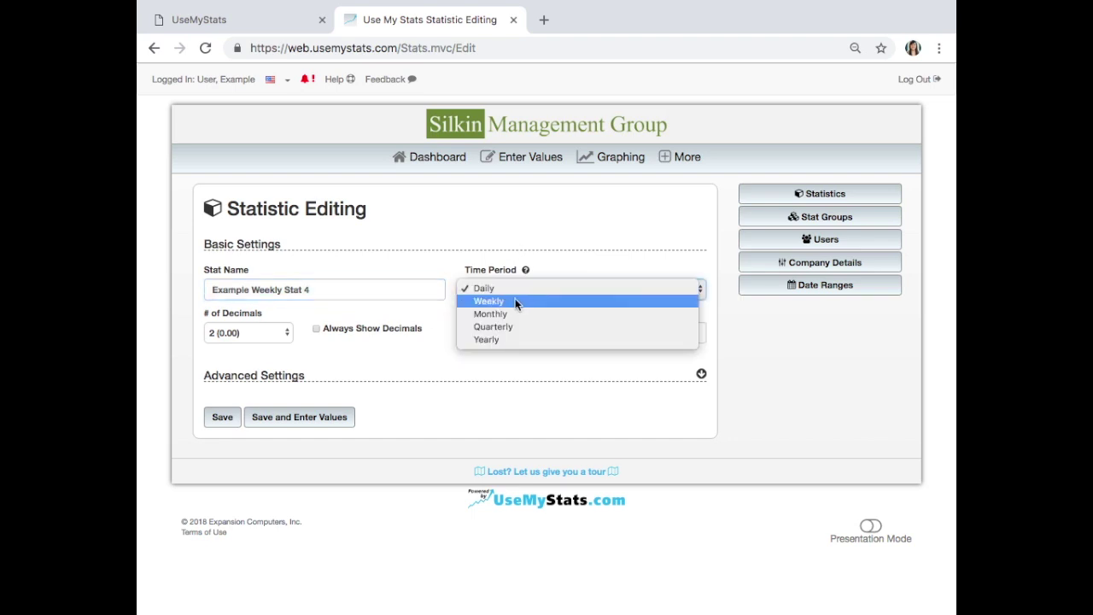
{"action": "left_click", "coordinate": [515, 300]}
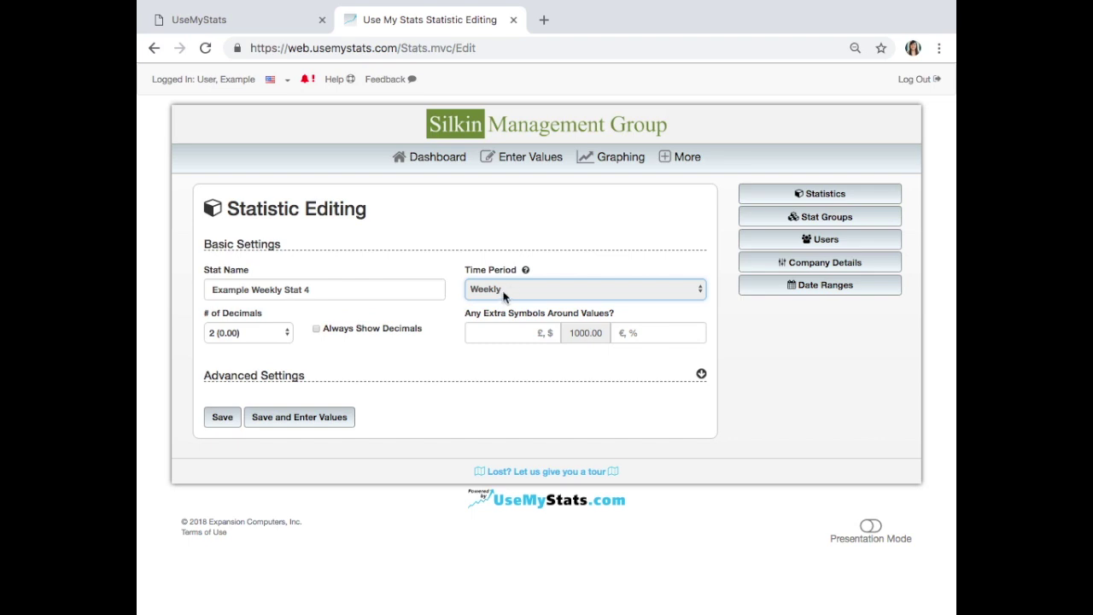
{"action": "left_click", "coordinate": [434, 373]}
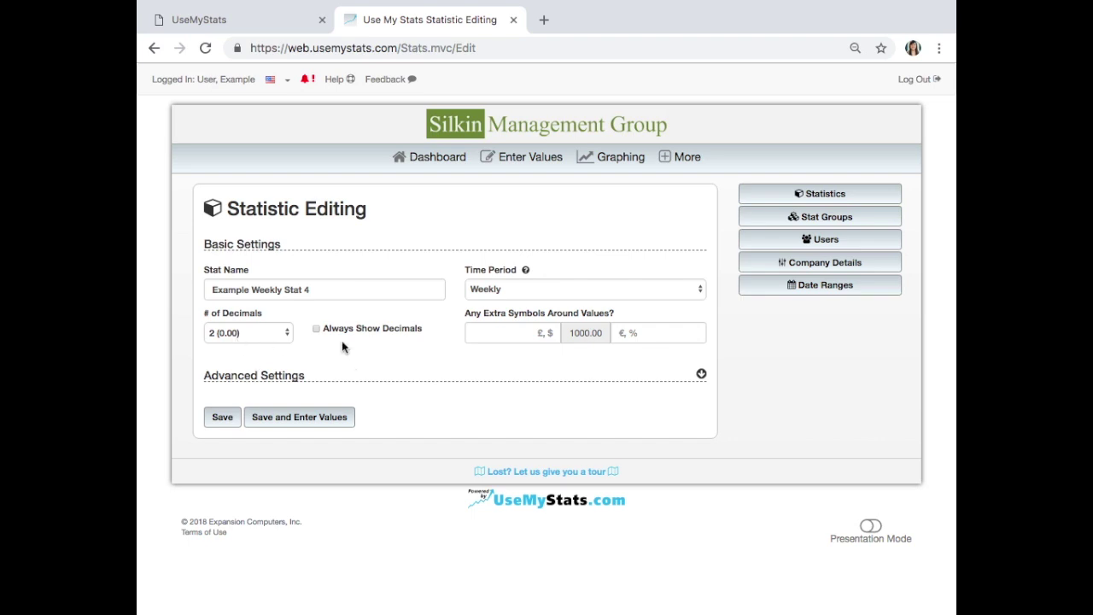
- Expand and collapse the Advanced Settings, then save the new stat
{"action": "left_click", "coordinate": [701, 375]}
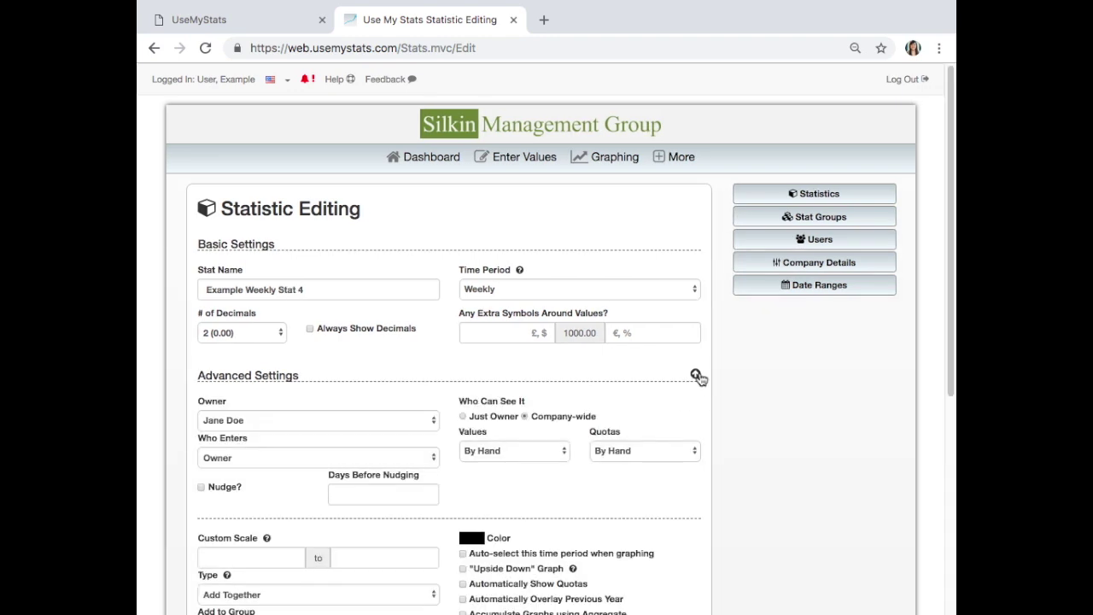
{"action": "scroll", "coordinate": [705, 390], "scroll_direction": "down", "scroll_amount": 1}
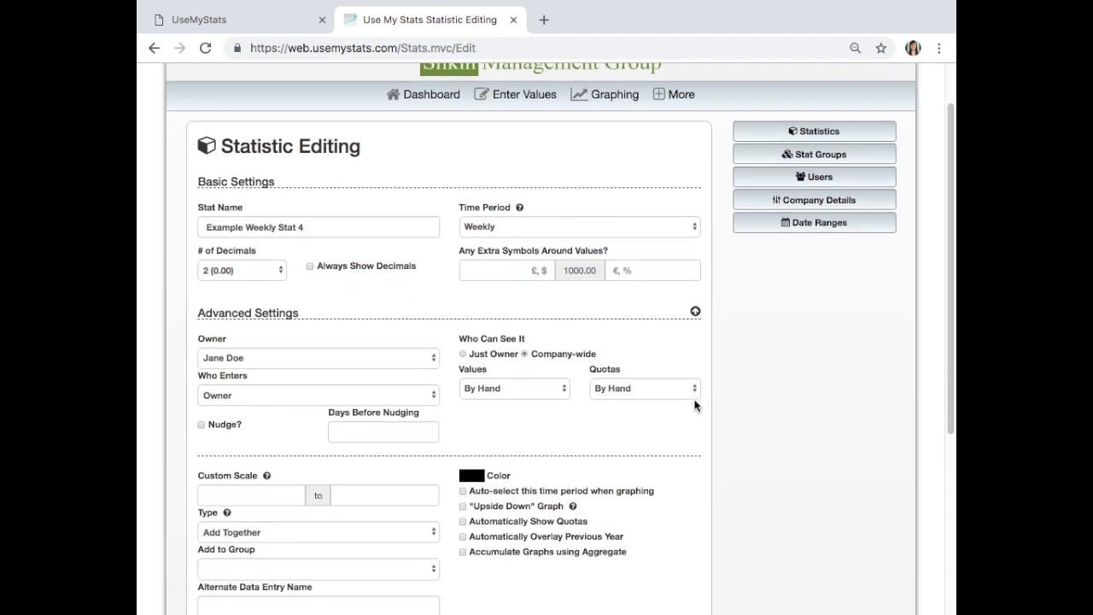
{"action": "scroll", "coordinate": [675, 413], "scroll_direction": "down", "scroll_amount": 1}
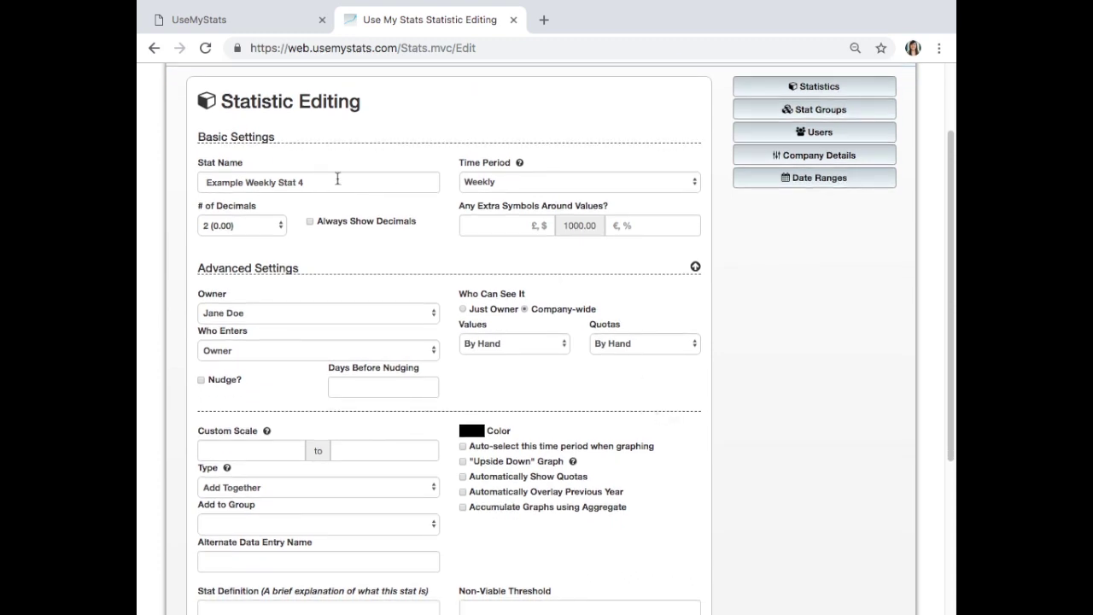
{"action": "left_click", "coordinate": [695, 267]}
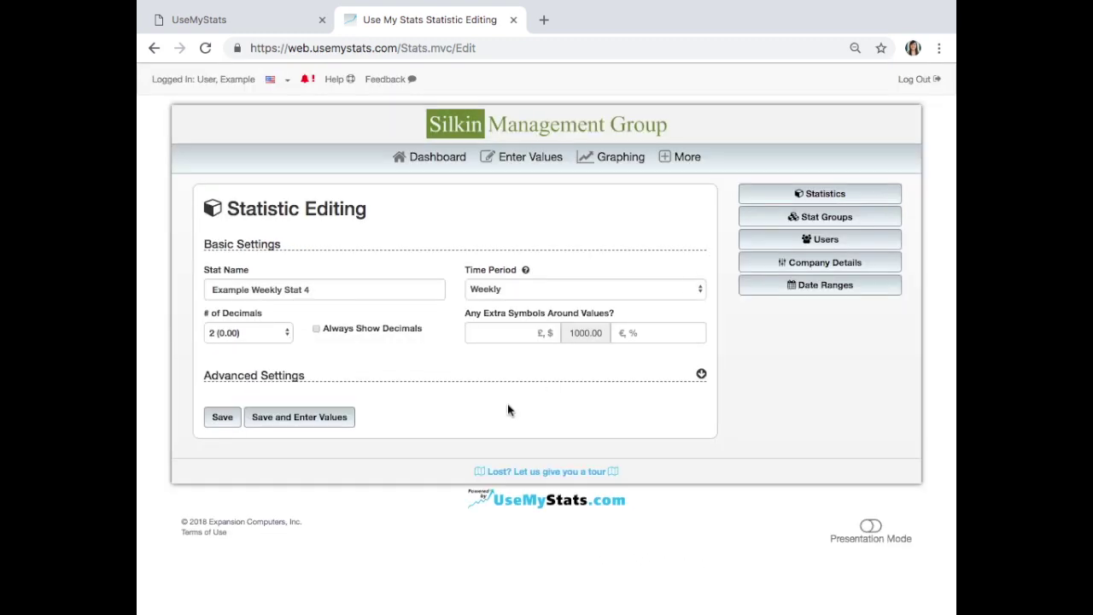
{"action": "left_click", "coordinate": [223, 418]}
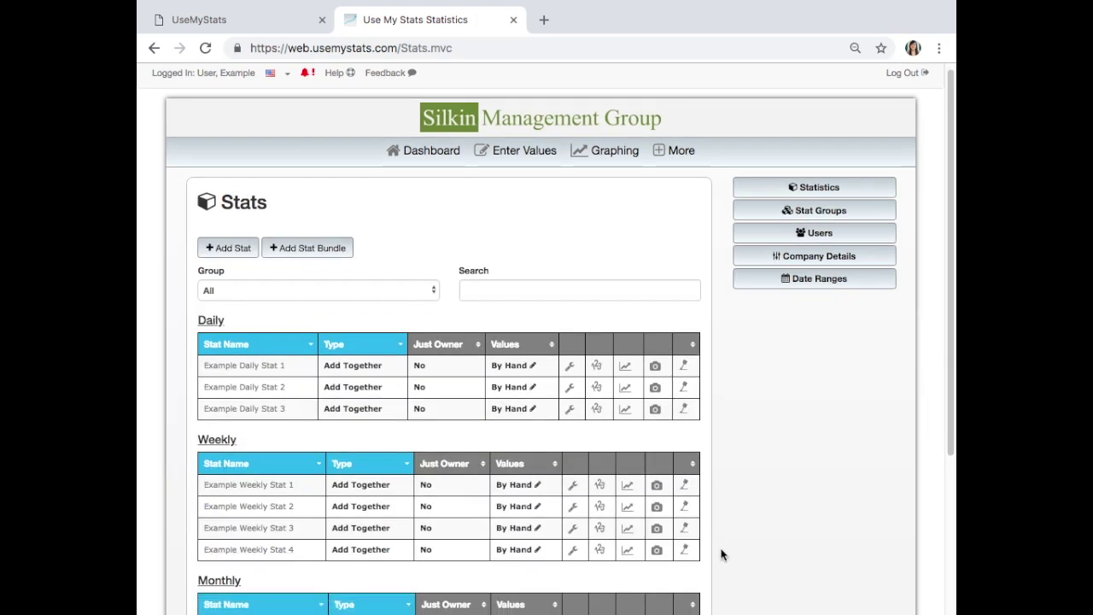
- Open Example Weekly Stat 4's edit page and deactivate it
{"action": "scroll", "coordinate": [722, 555], "scroll_direction": "down", "scroll_amount": 1}
{"action": "scroll", "coordinate": [709, 513], "scroll_direction": "up", "scroll_amount": 1}
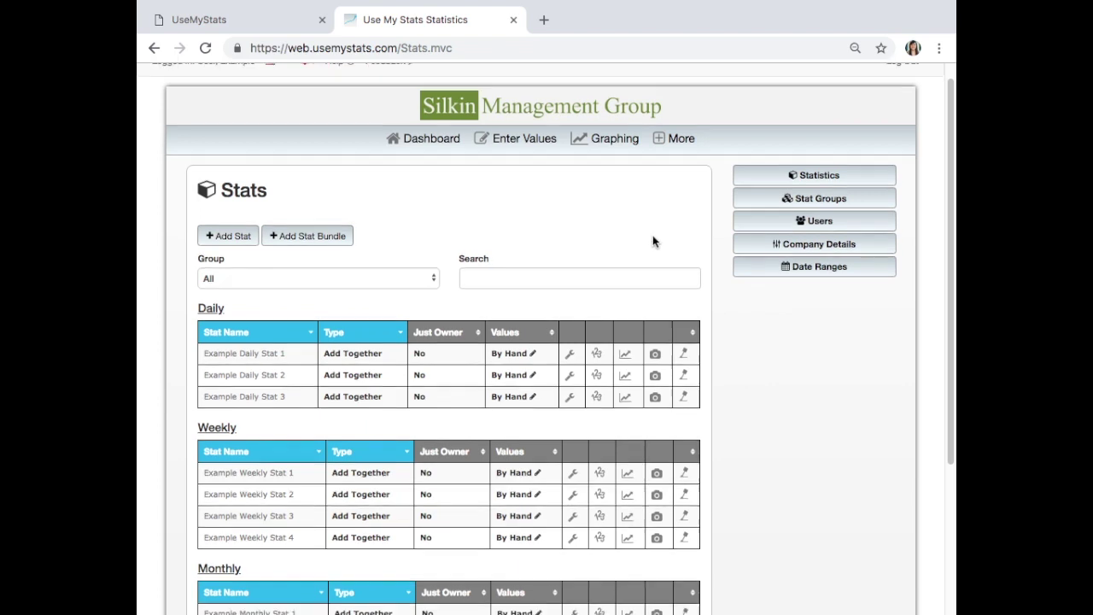
{"action": "scroll", "coordinate": [652, 241], "scroll_direction": "down", "scroll_amount": 1}
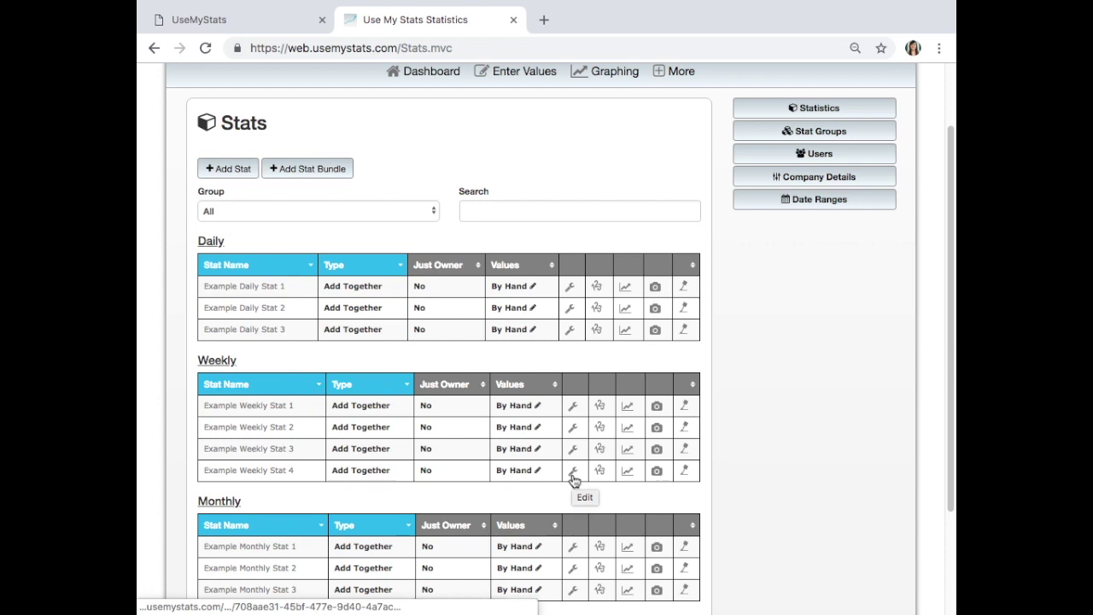
{"action": "left_click", "coordinate": [573, 475]}
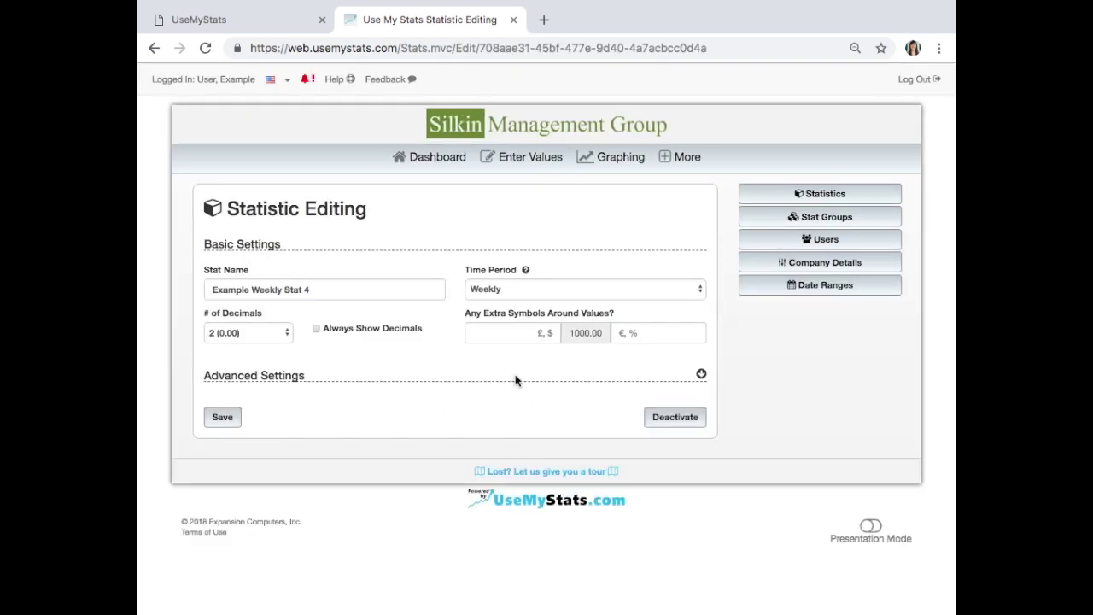
{"action": "left_click", "coordinate": [330, 292]}
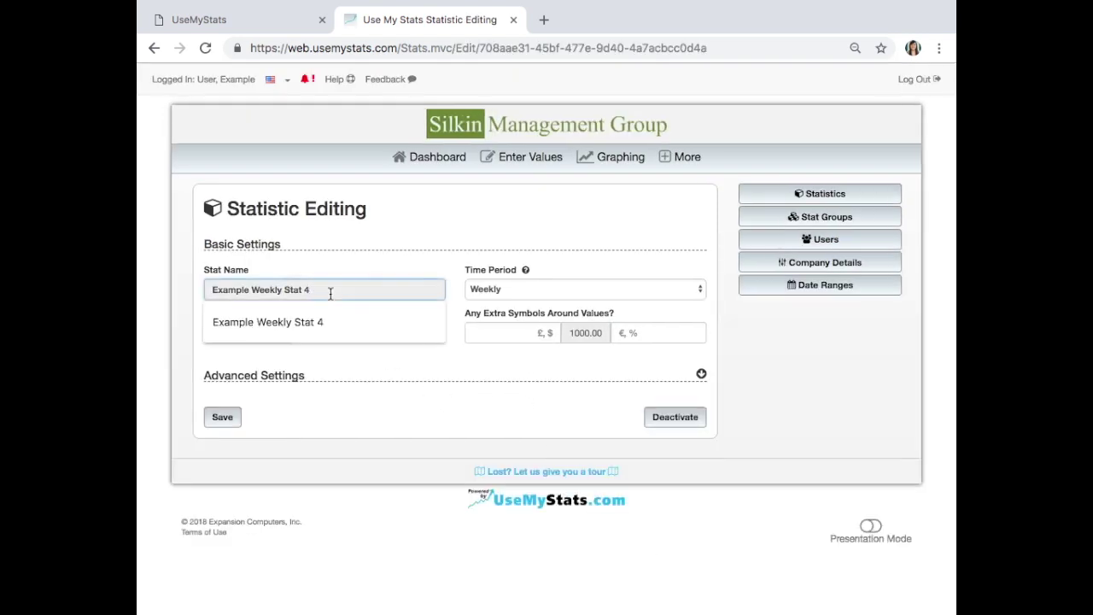
{"action": "left_click", "coordinate": [438, 259]}
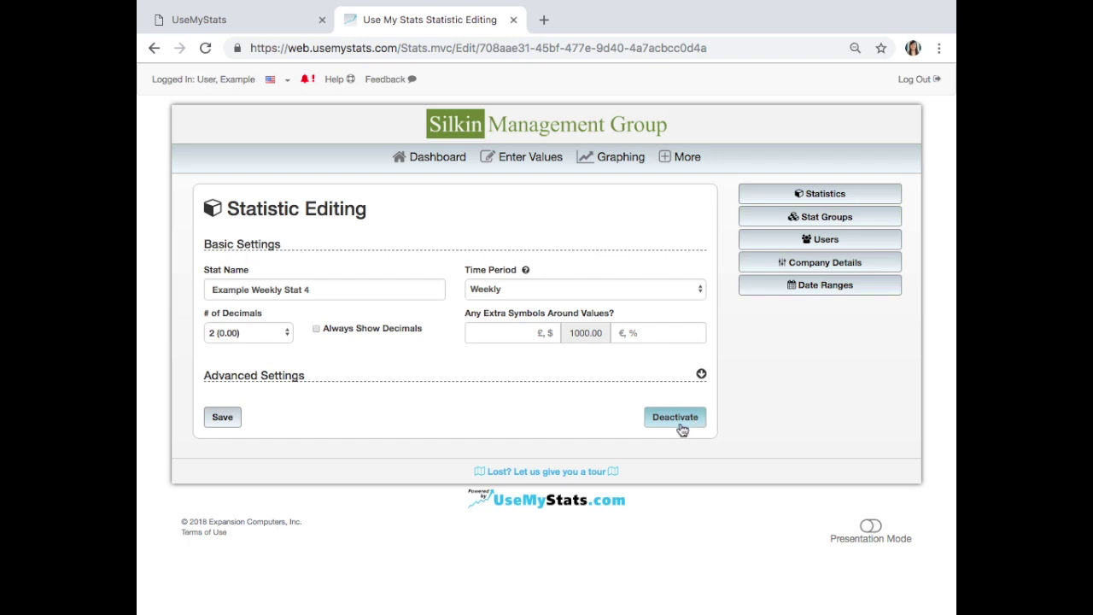
{"action": "left_click", "coordinate": [675, 418]}
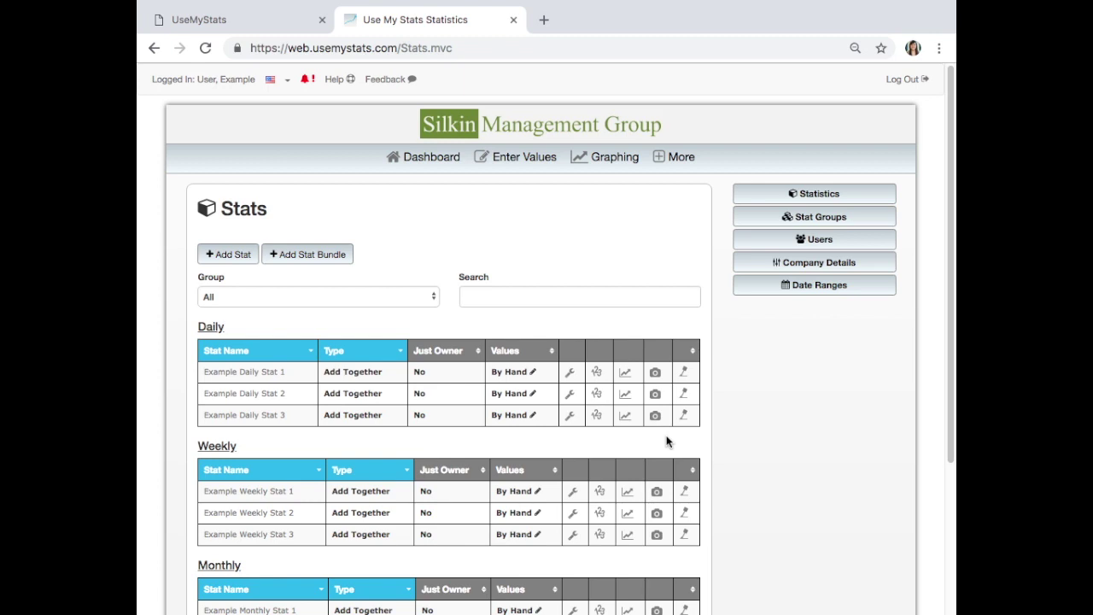
- Show the deactivated stats and reactivate Example Weekly Stat 4
{"action": "scroll", "coordinate": [667, 441], "scroll_direction": "down", "scroll_amount": 5}
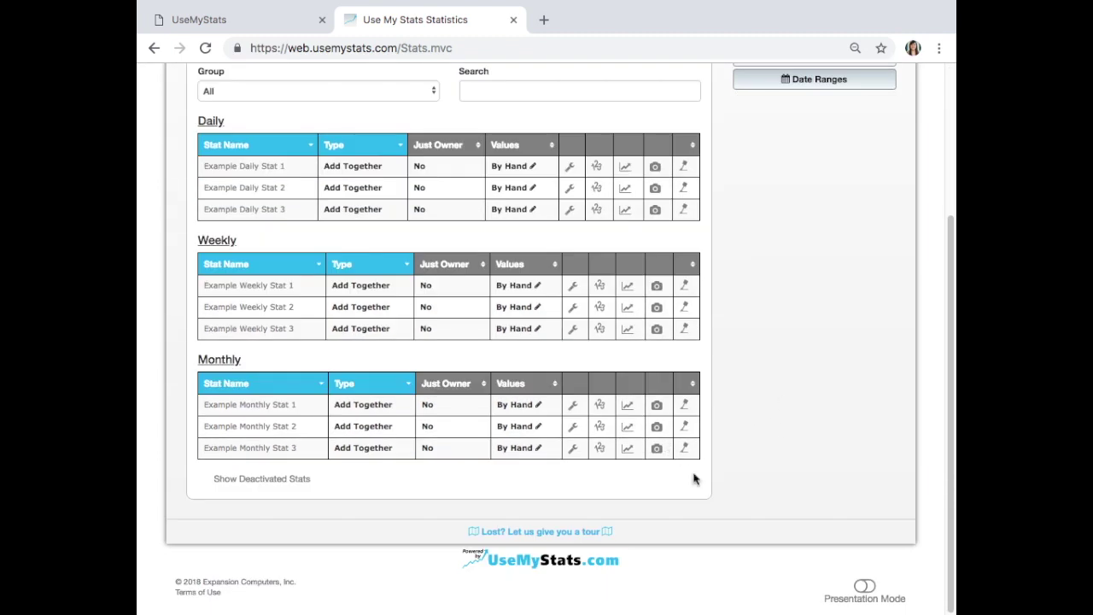
{"action": "left_click", "coordinate": [251, 480]}
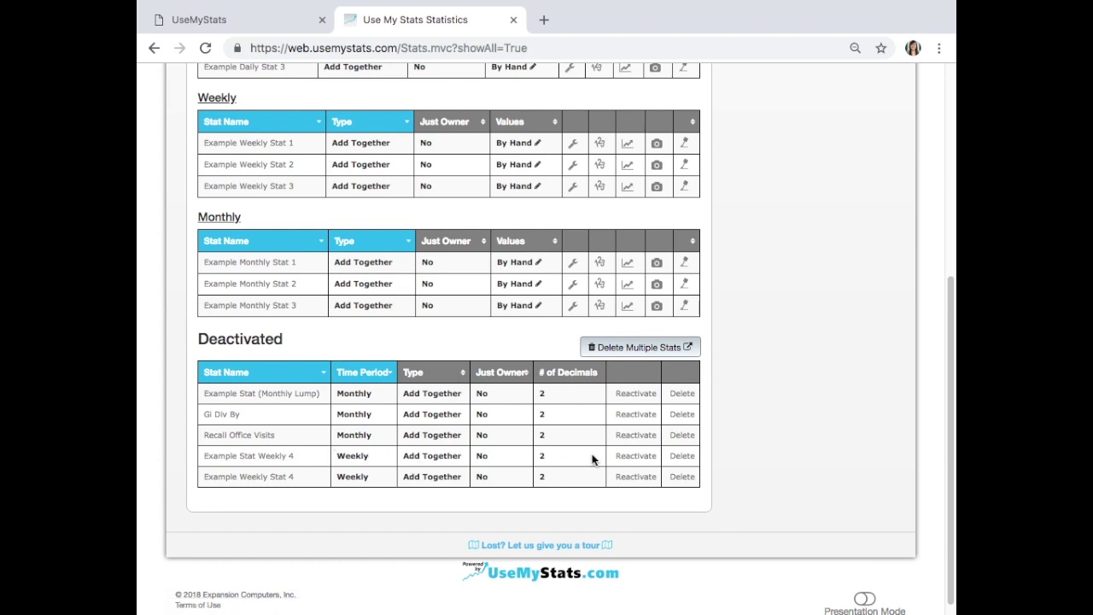
{"action": "left_click", "coordinate": [647, 457]}
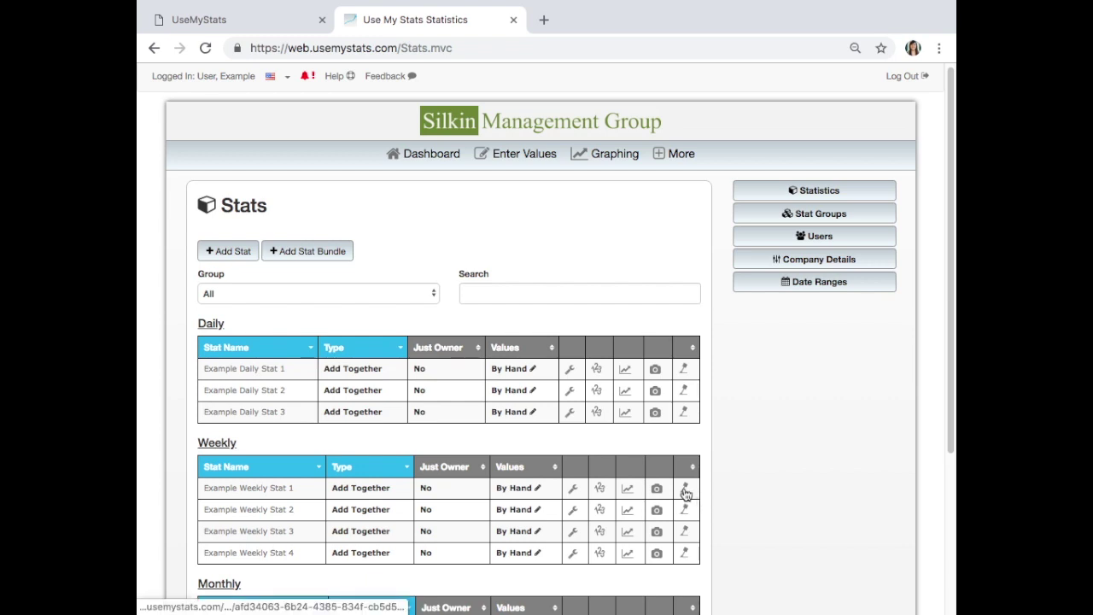
- View Example Weekly Stat 1's correction history for 11/2/2018, then go to the Stat Groups page
{"action": "left_click", "coordinate": [685, 490]}
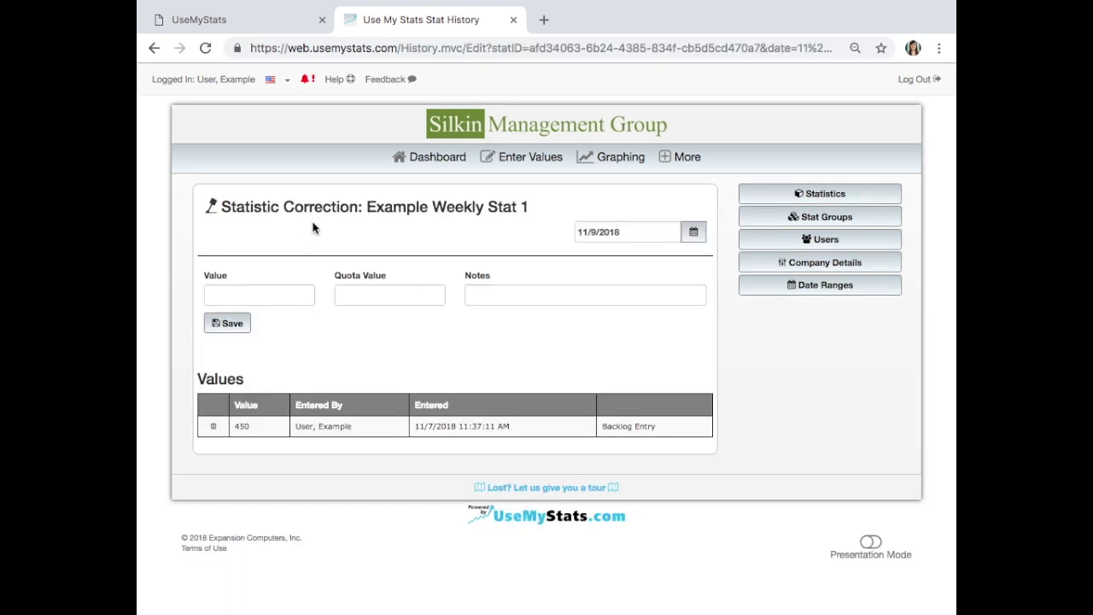
{"action": "left_click", "coordinate": [637, 231]}
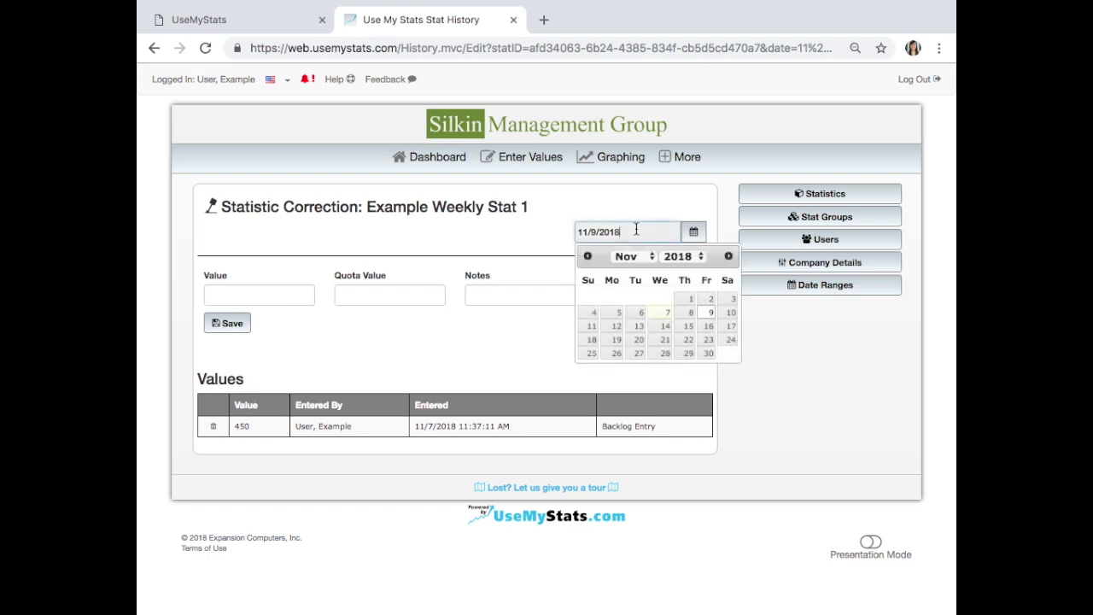
{"action": "left_click", "coordinate": [489, 383]}
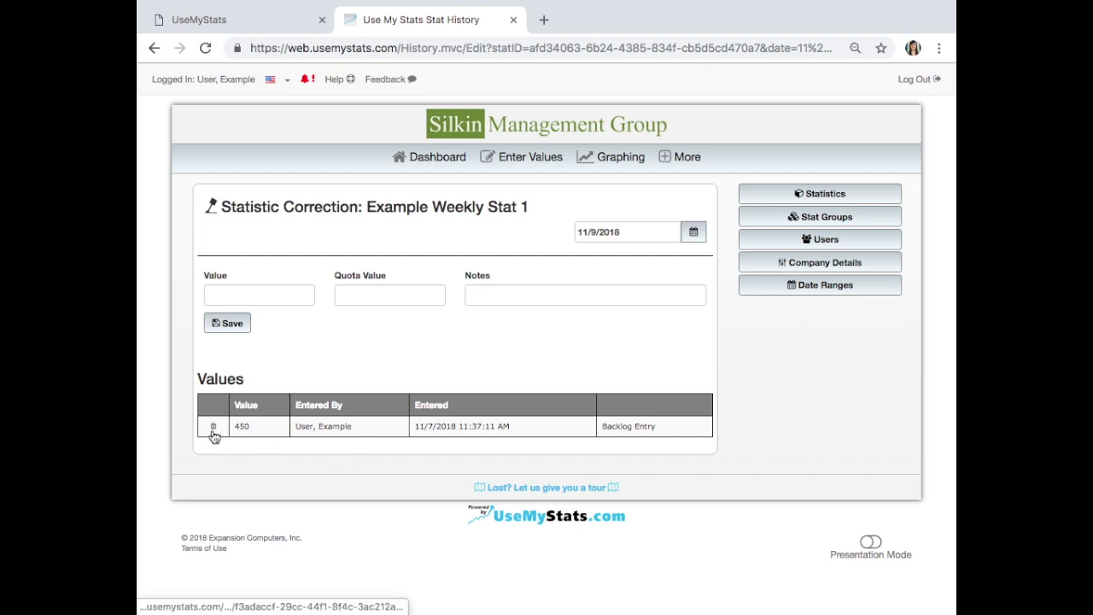
{"action": "left_click", "coordinate": [692, 238]}
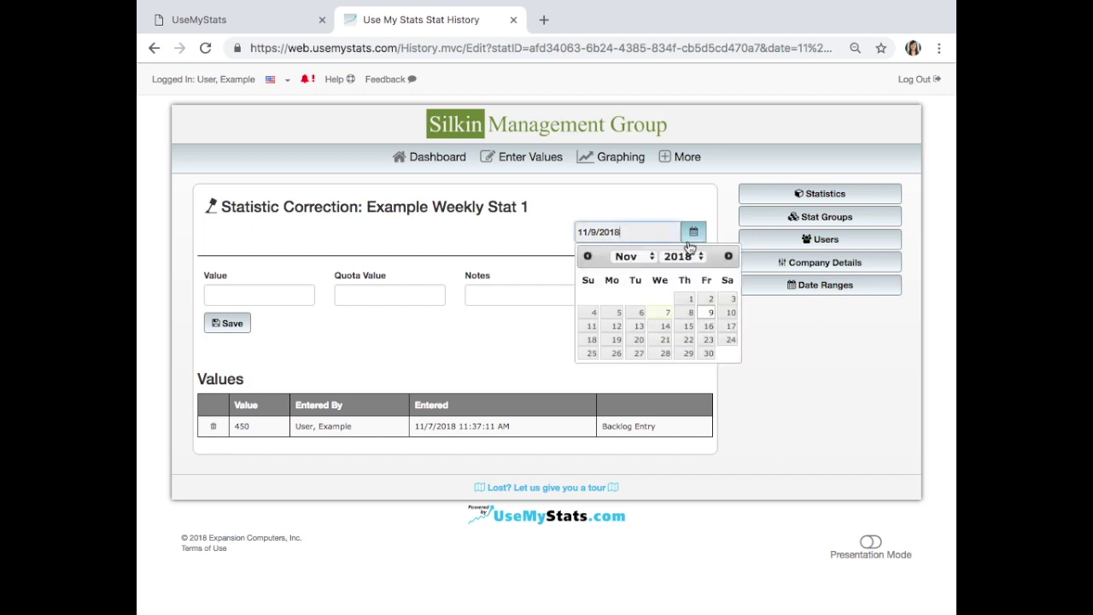
{"action": "left_click", "coordinate": [709, 301]}
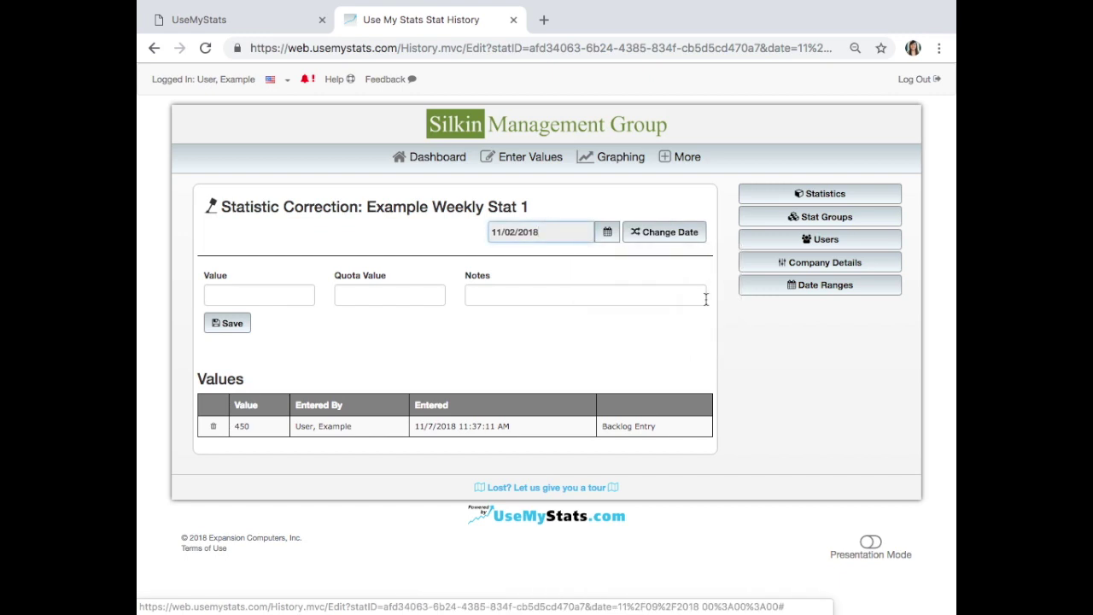
{"action": "left_click", "coordinate": [640, 237]}
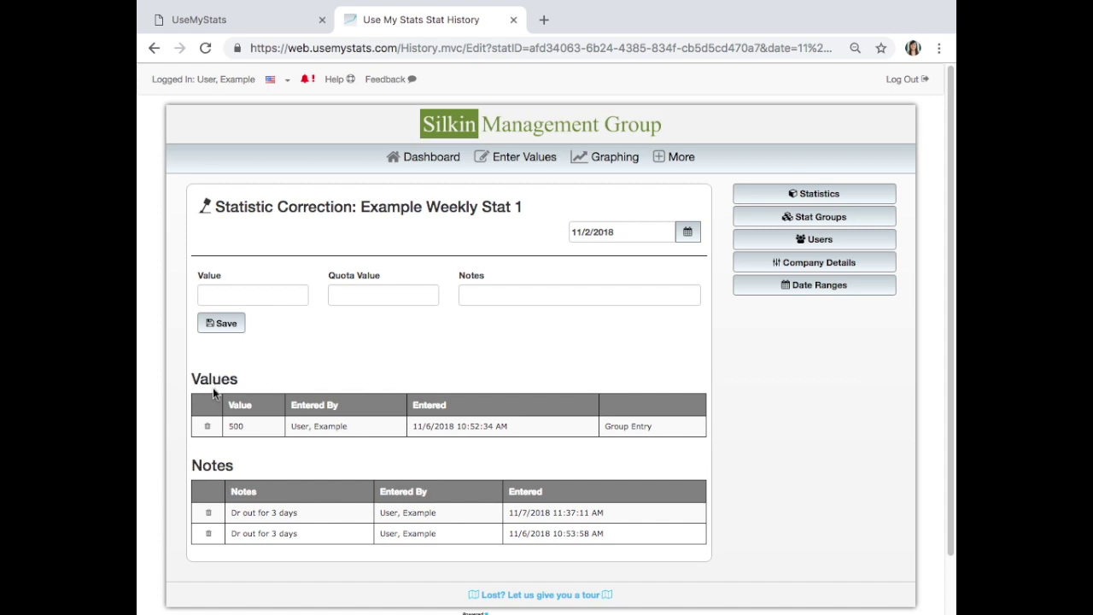
{"action": "left_click", "coordinate": [664, 157]}
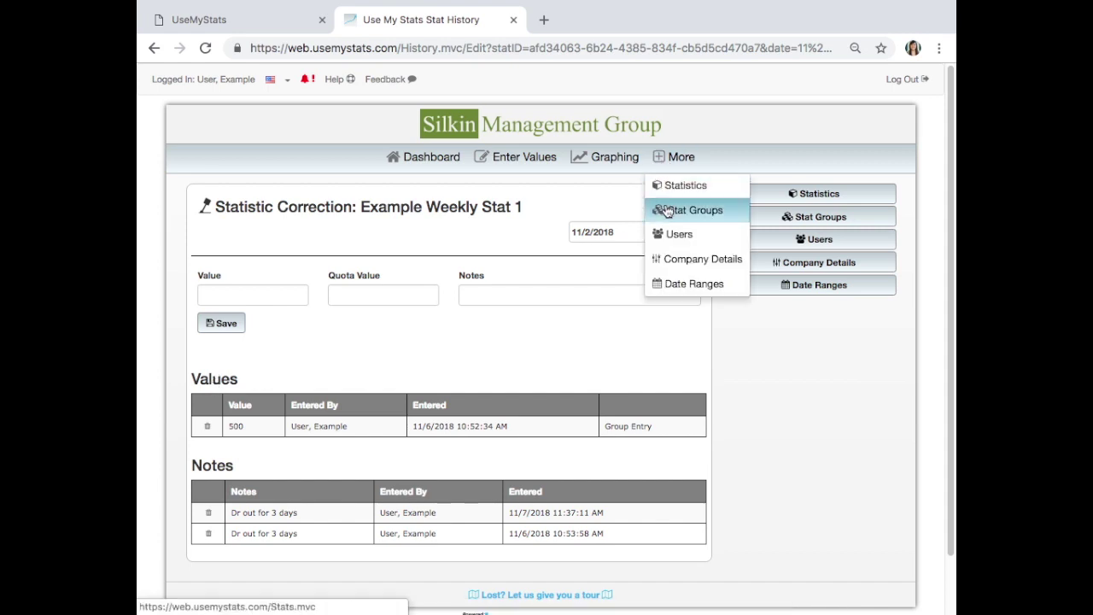
{"action": "left_click", "coordinate": [749, 221]}
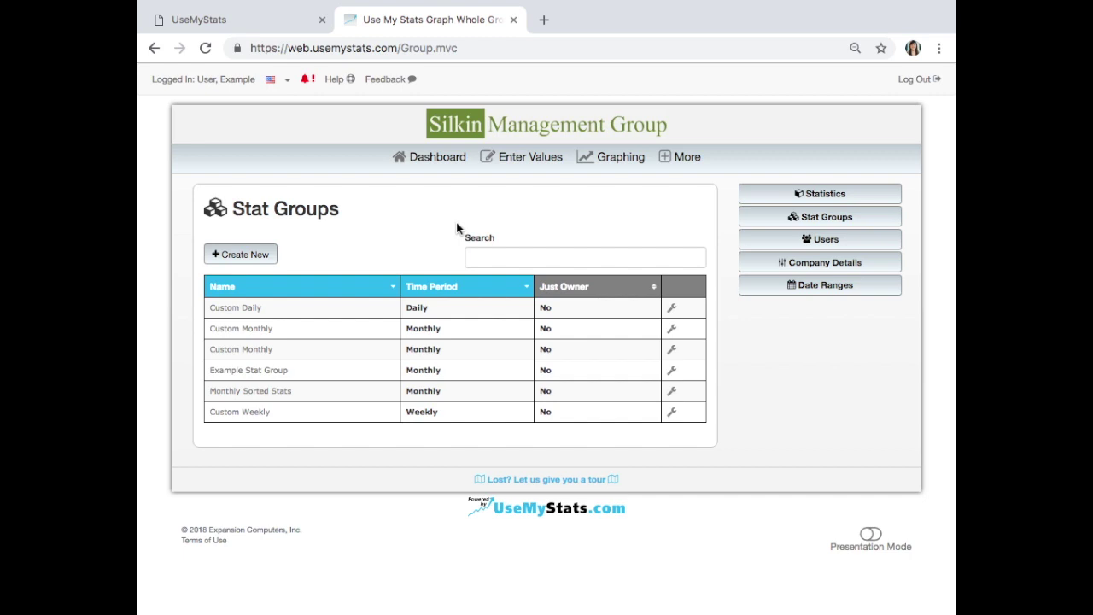
- Create and save a Company-wide Weekly stat group named 'Custom Weekly Group'
{"action": "left_click", "coordinate": [238, 262]}
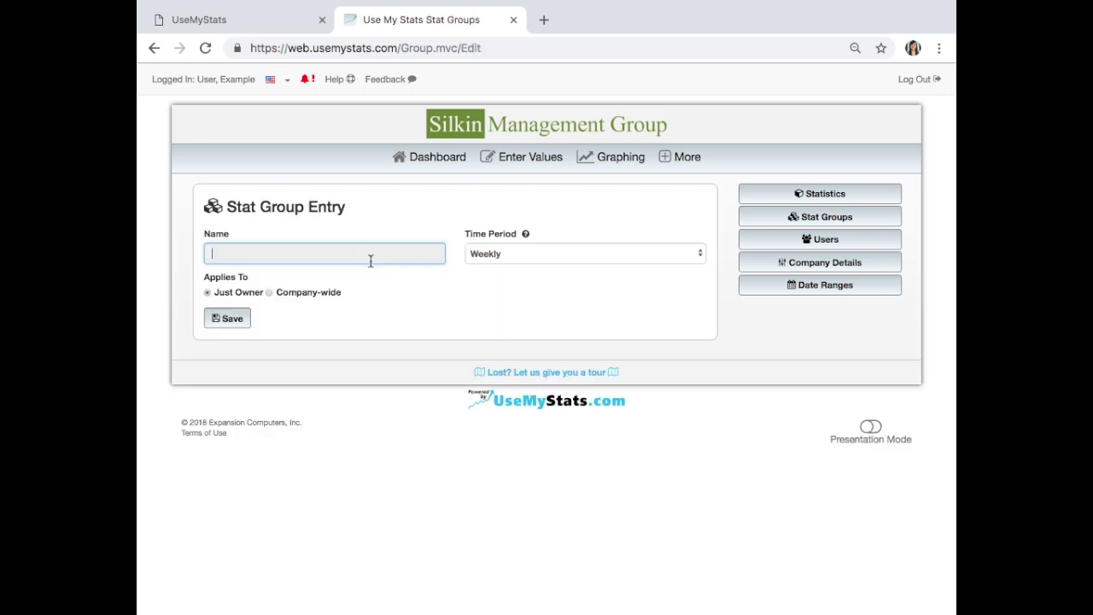
{"action": "type", "text": "Custom Weekly Group"}
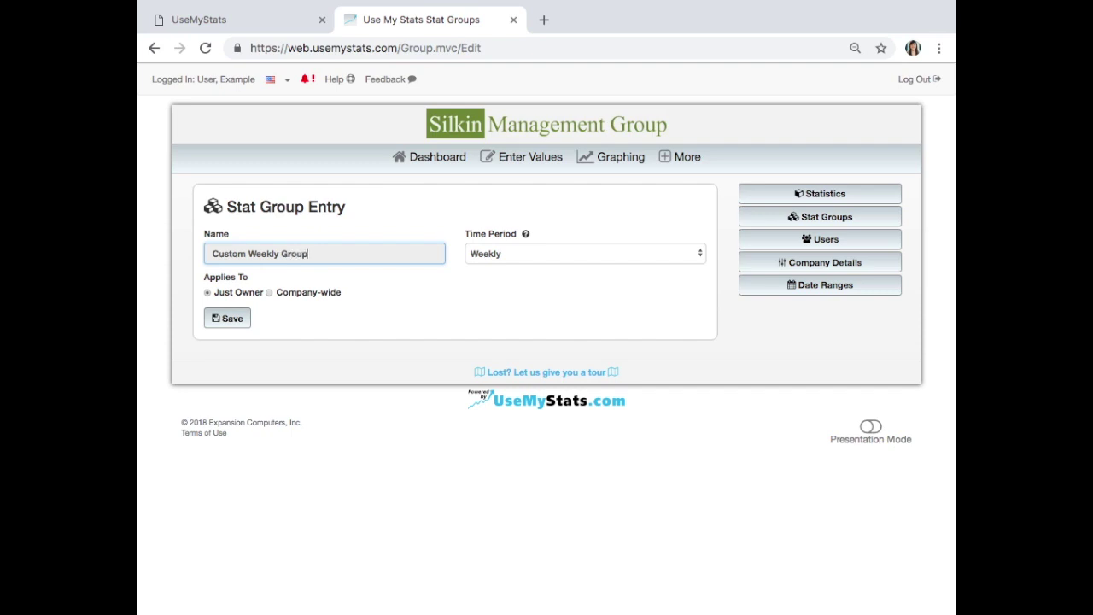
{"action": "left_click", "coordinate": [518, 250]}
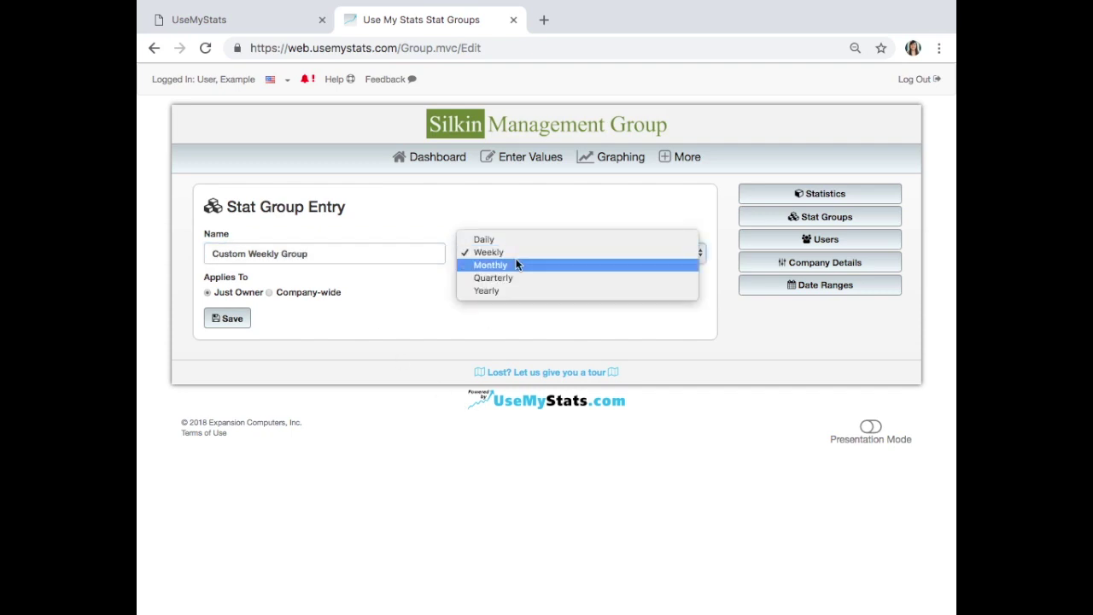
{"action": "left_click", "coordinate": [513, 252]}
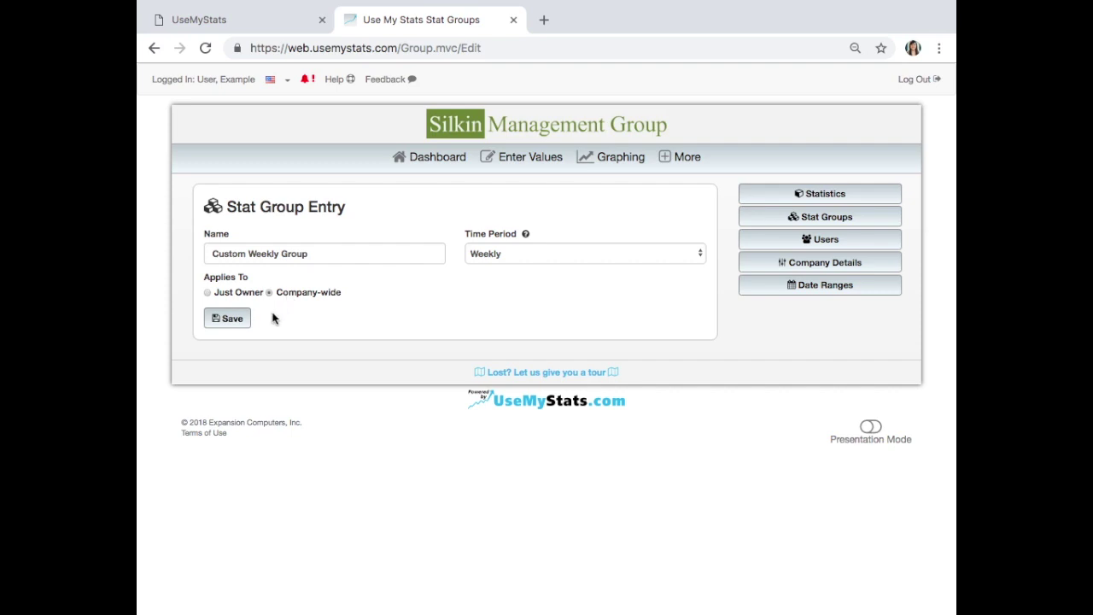
{"action": "left_click", "coordinate": [243, 323]}
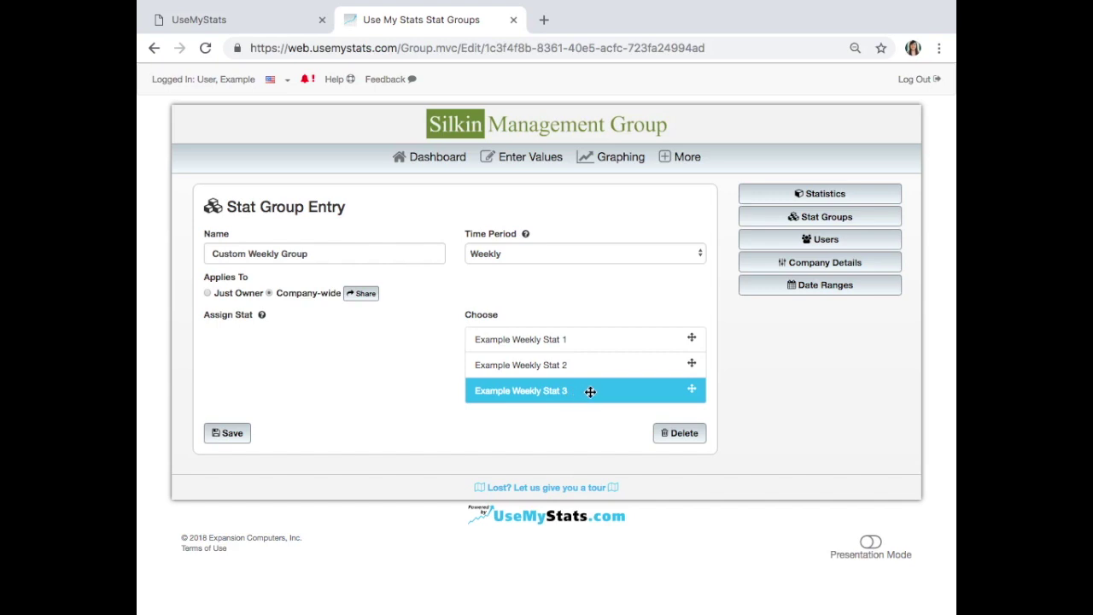
- Assign Example Weekly Stat 3 and Example Weekly Stat 1 to Custom Weekly Group and save it
{"action": "left_click_drag", "start_coordinate": [590, 390], "coordinate": [333, 341]}
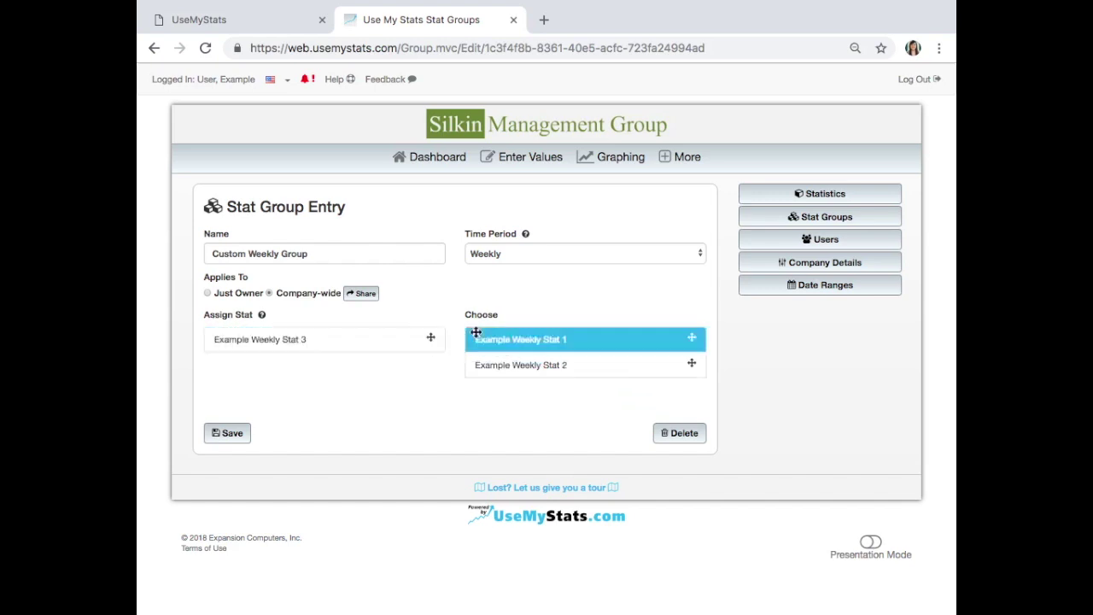
{"action": "left_click_drag", "start_coordinate": [586, 339], "coordinate": [346, 386]}
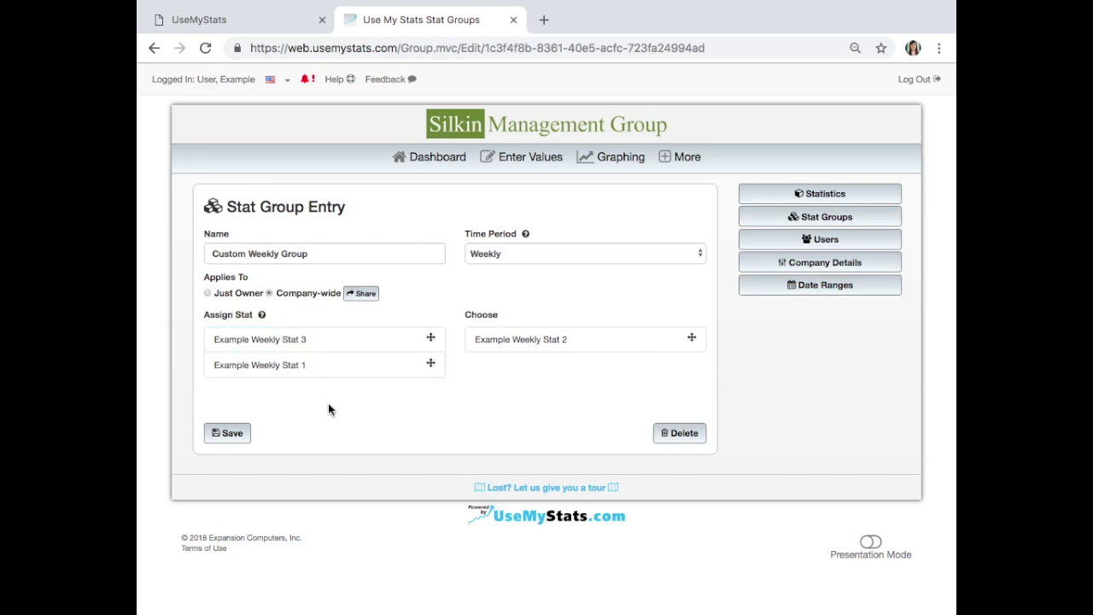
{"action": "left_click", "coordinate": [230, 443]}
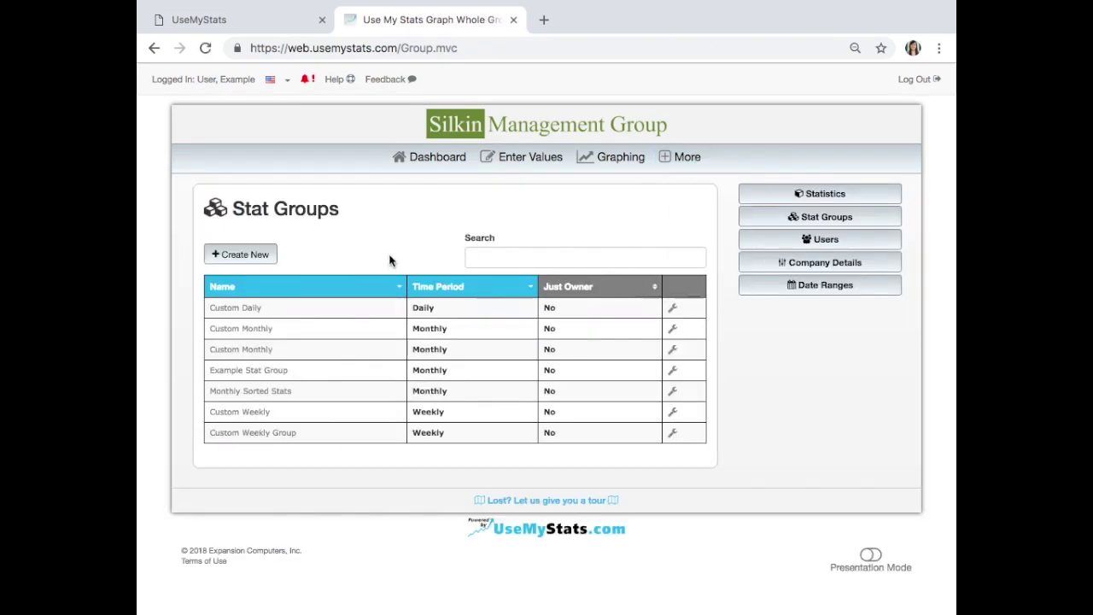
- Delete the Custom Daily stat group, then go to the Users page
{"action": "left_click", "coordinate": [675, 316]}
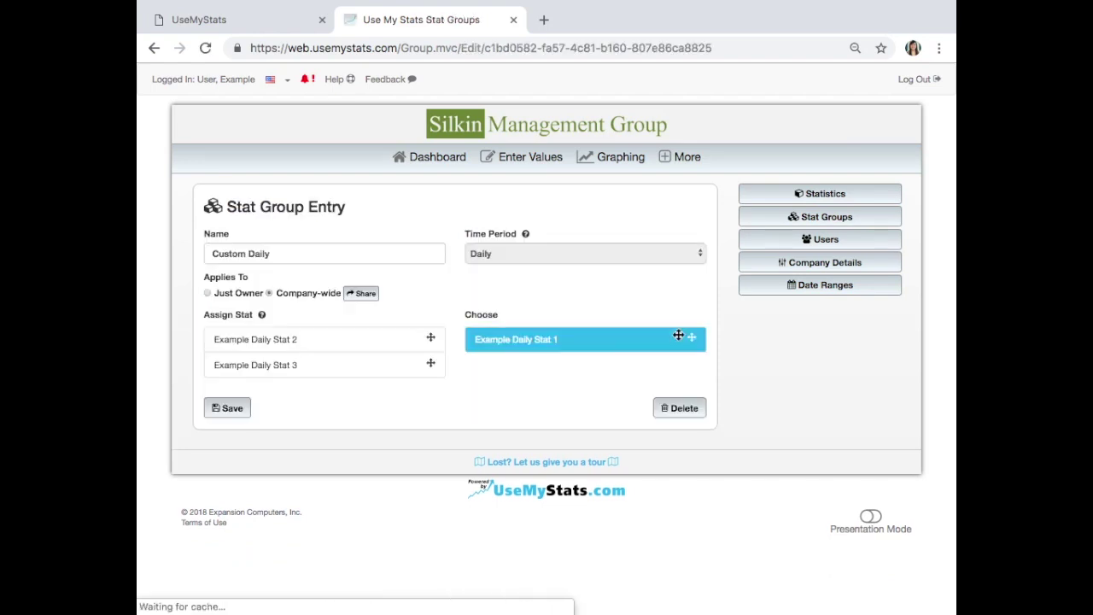
{"action": "left_click", "coordinate": [682, 410]}
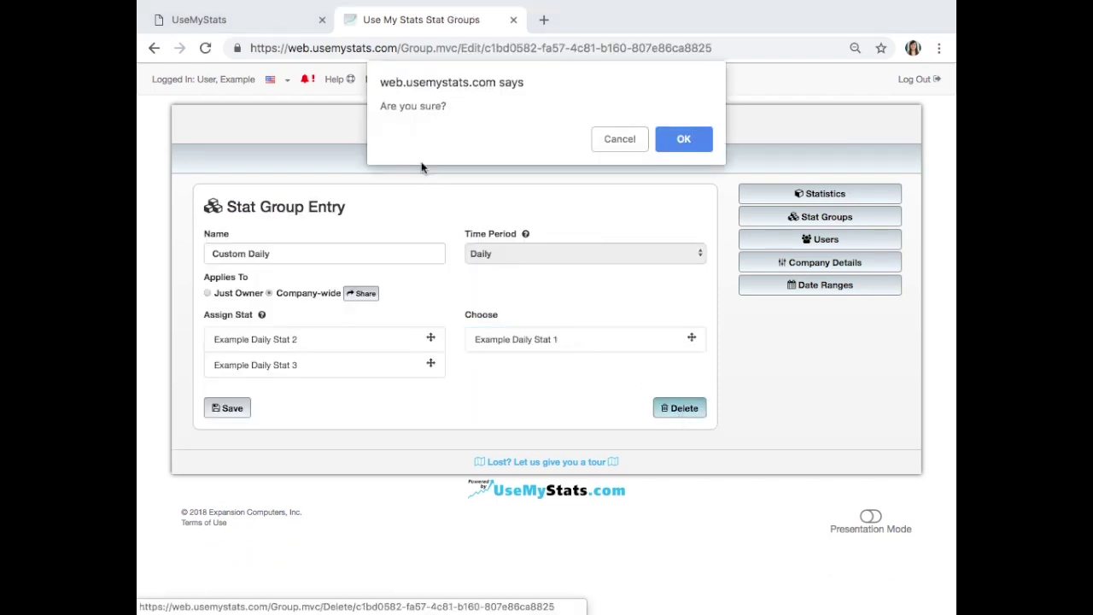
{"action": "left_click", "coordinate": [701, 138]}
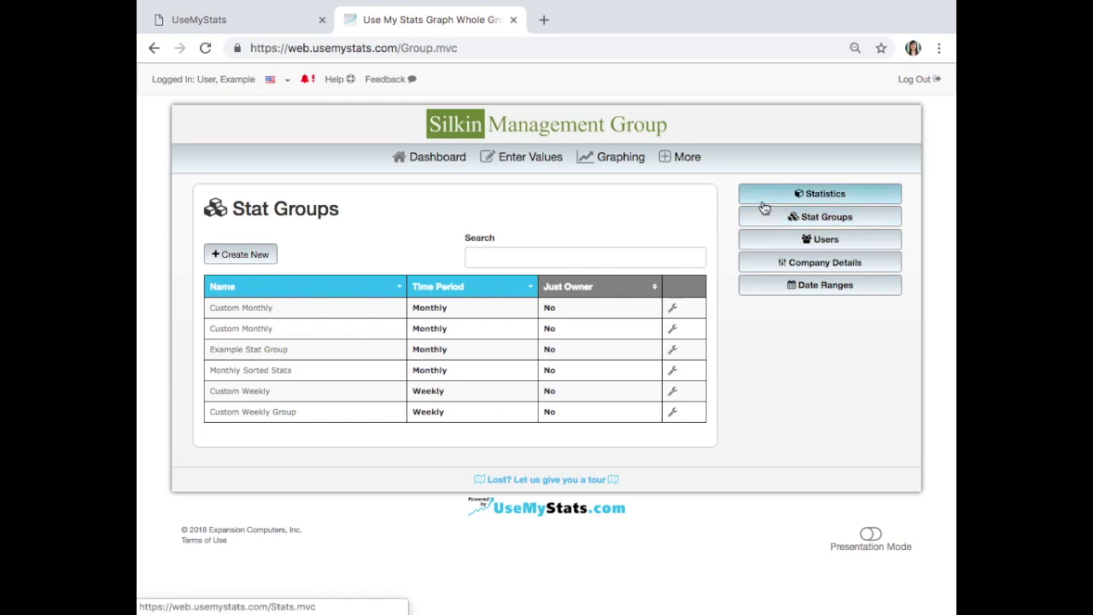
{"action": "left_click", "coordinate": [689, 158]}
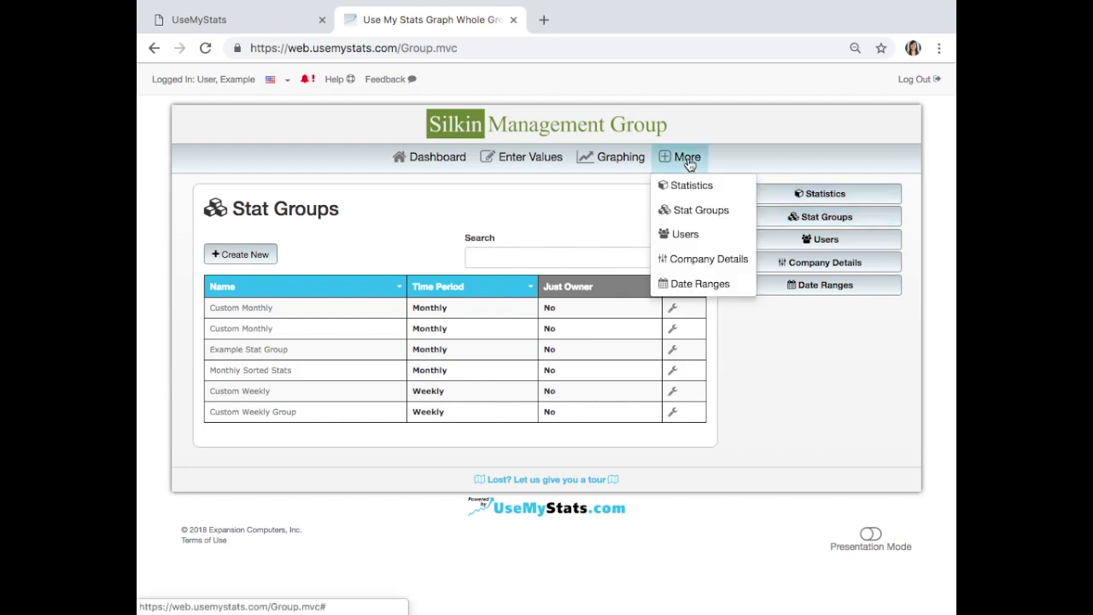
{"action": "left_click", "coordinate": [711, 236]}
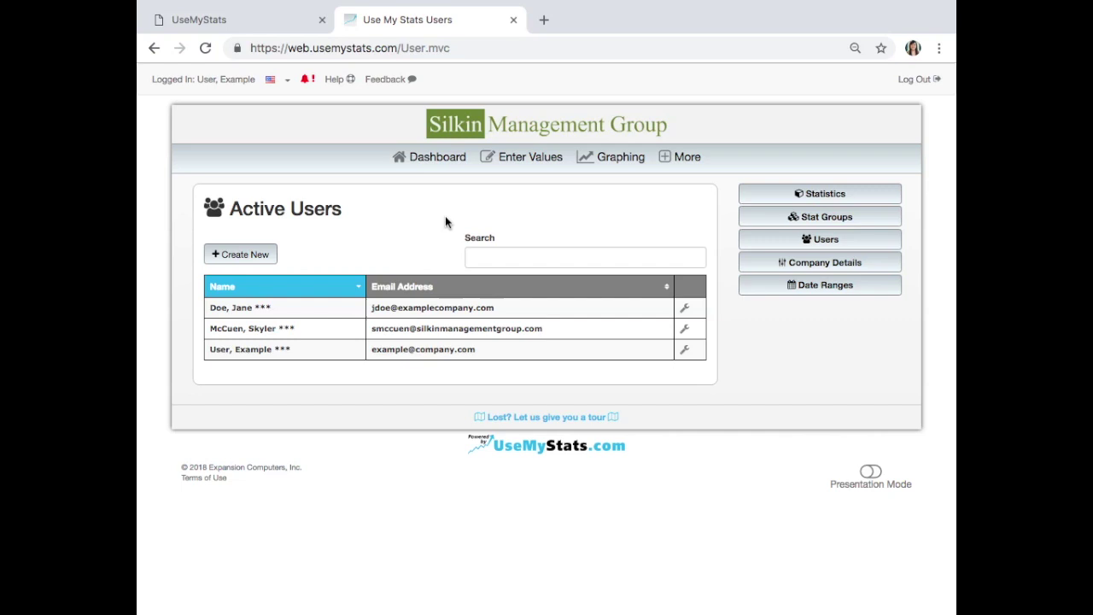
- Start a new user with the first name, last name and e-mail, pasting the e-mail as copy-to address
{"action": "left_click", "coordinate": [239, 262]}
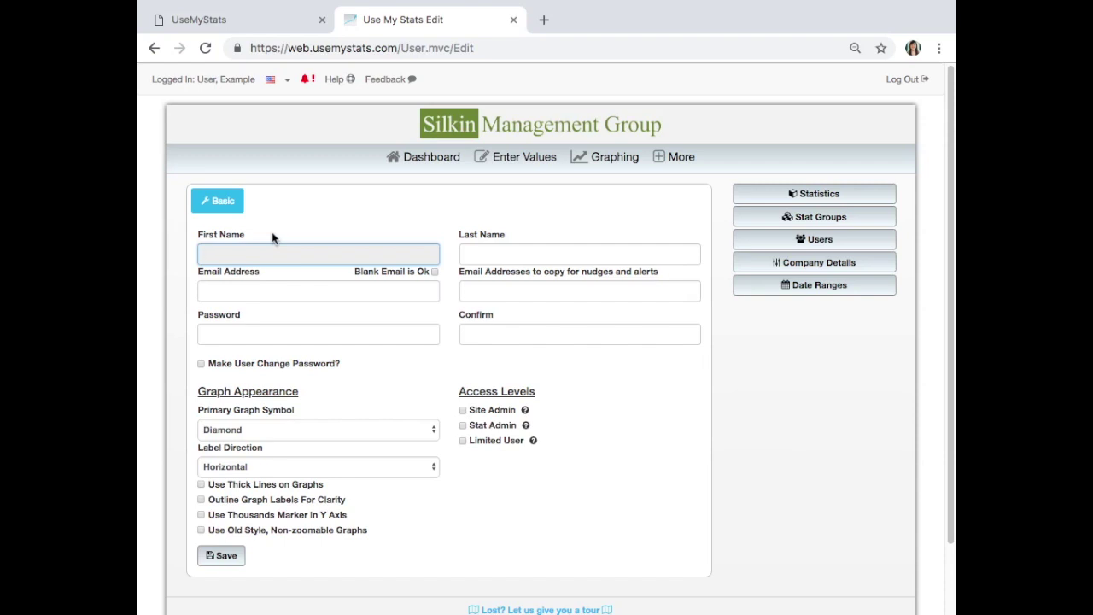
{"action": "type", "text": "John"}
{"action": "key", "text": "Tab"}
{"action": "type", "text": "Doe"}
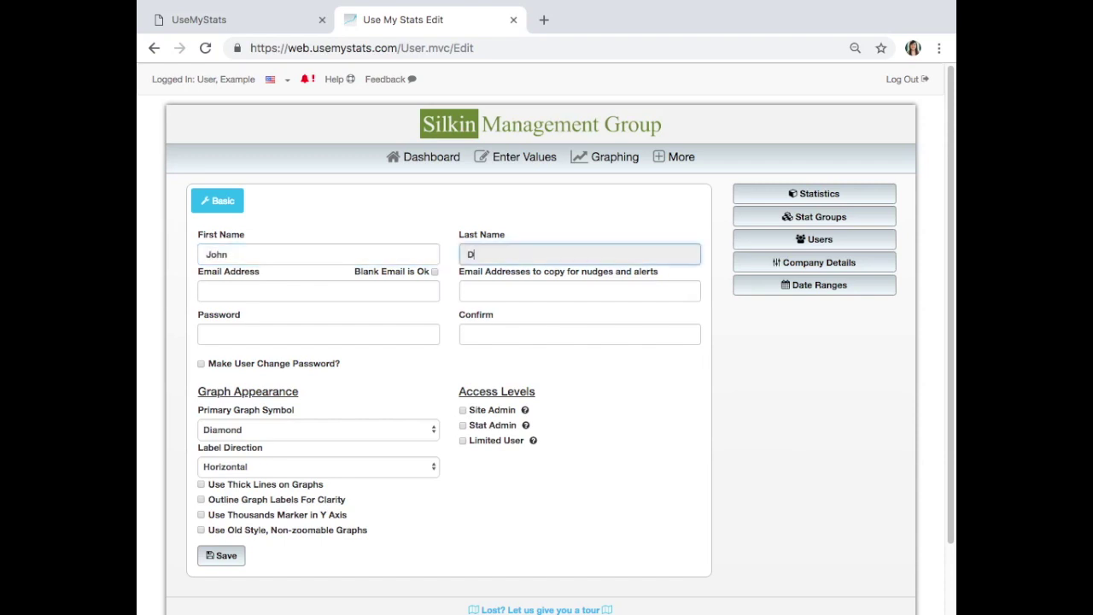
{"action": "key", "text": "Tab"}
{"action": "key", "text": "Tab"}
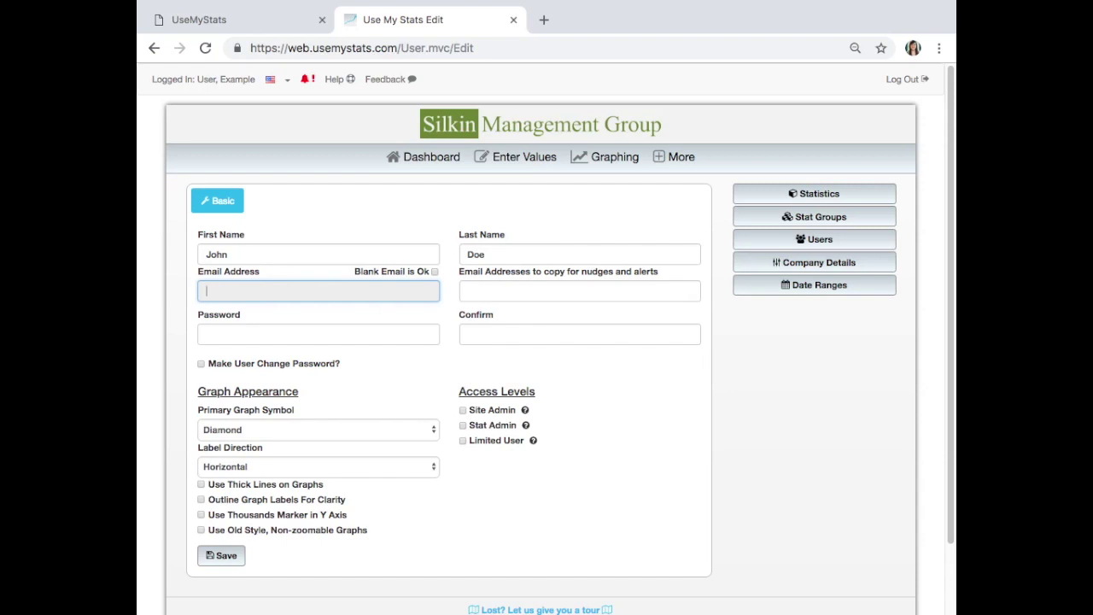
{"action": "type", "text": "jdoe@examplecompany.com"}
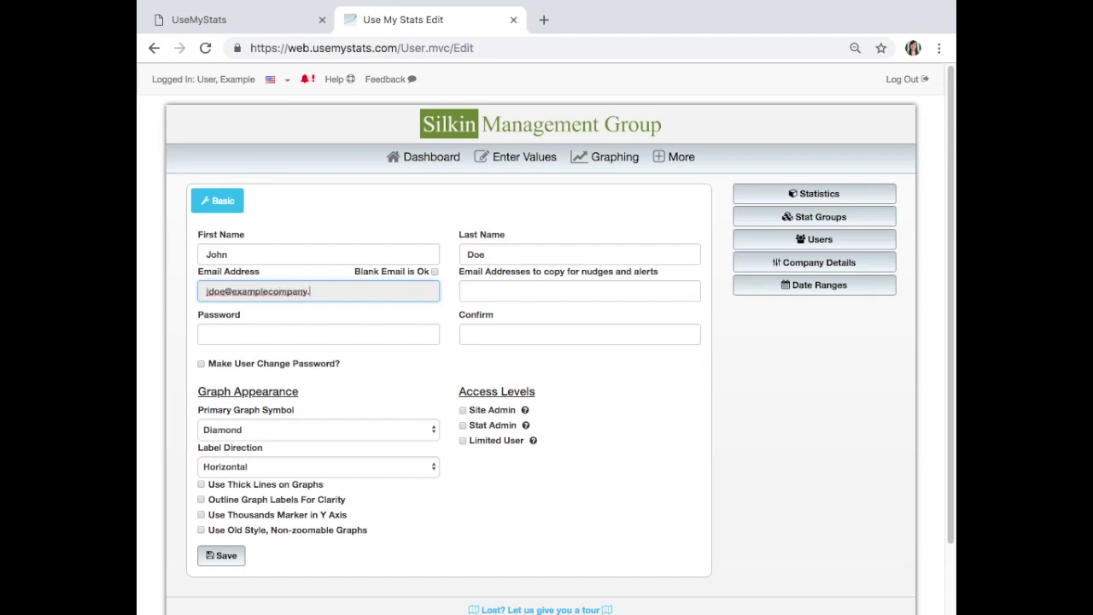
{"action": "left_click", "coordinate": [528, 293]}
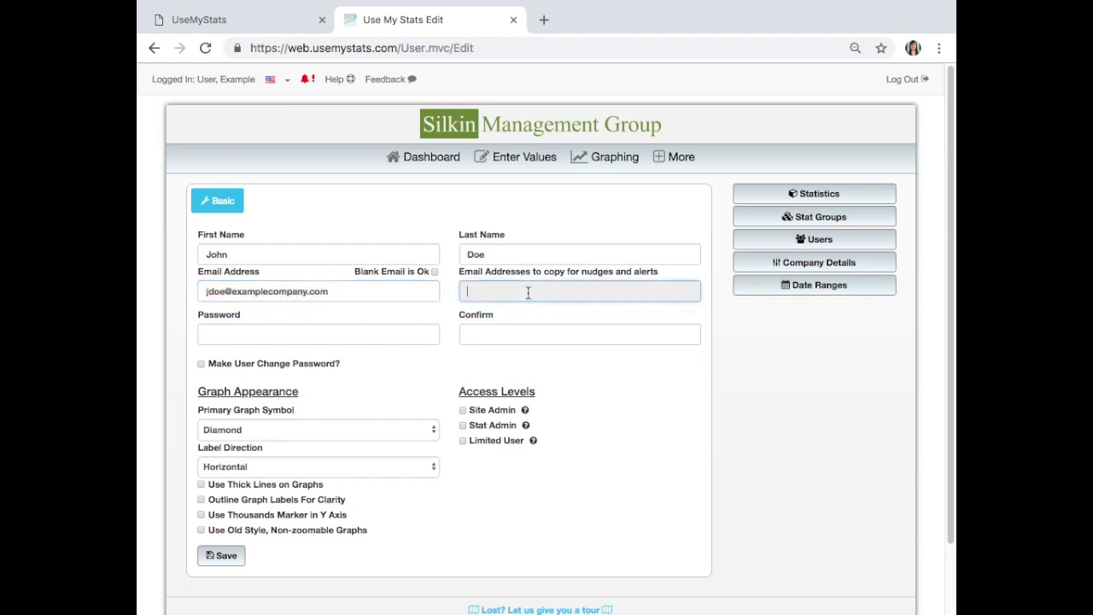
{"action": "left_click", "coordinate": [373, 290]}
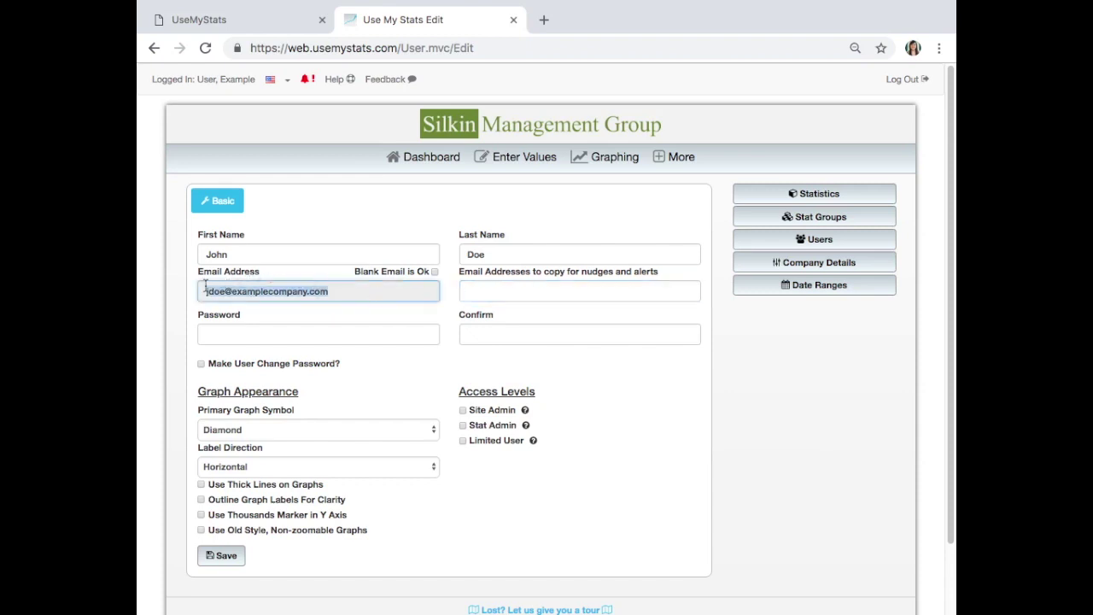
{"action": "left_click", "coordinate": [516, 294]}
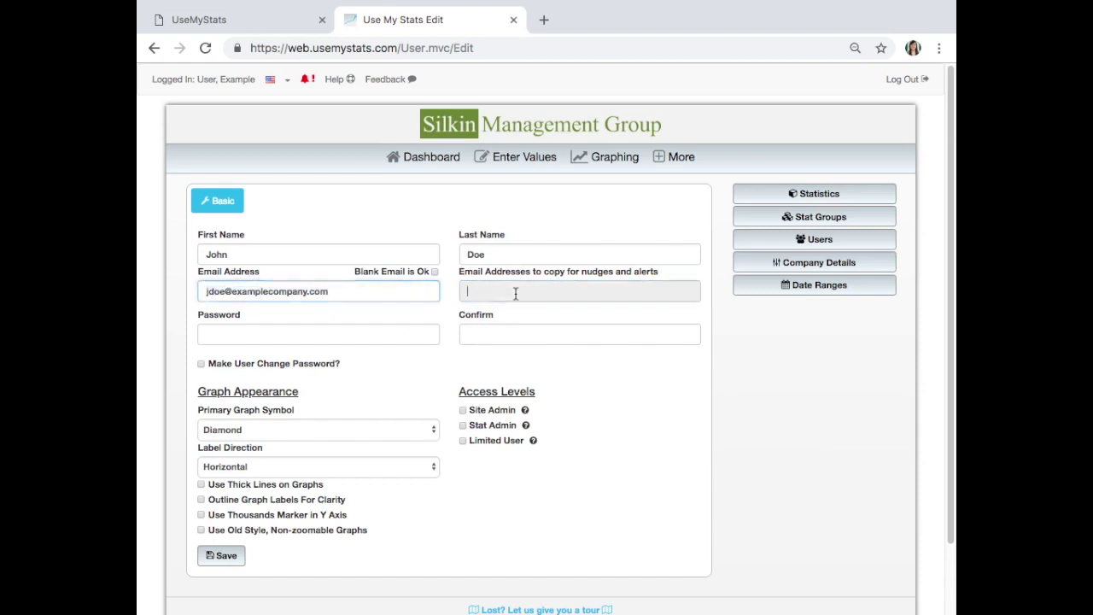
{"action": "key", "text": "ctrl+v"}
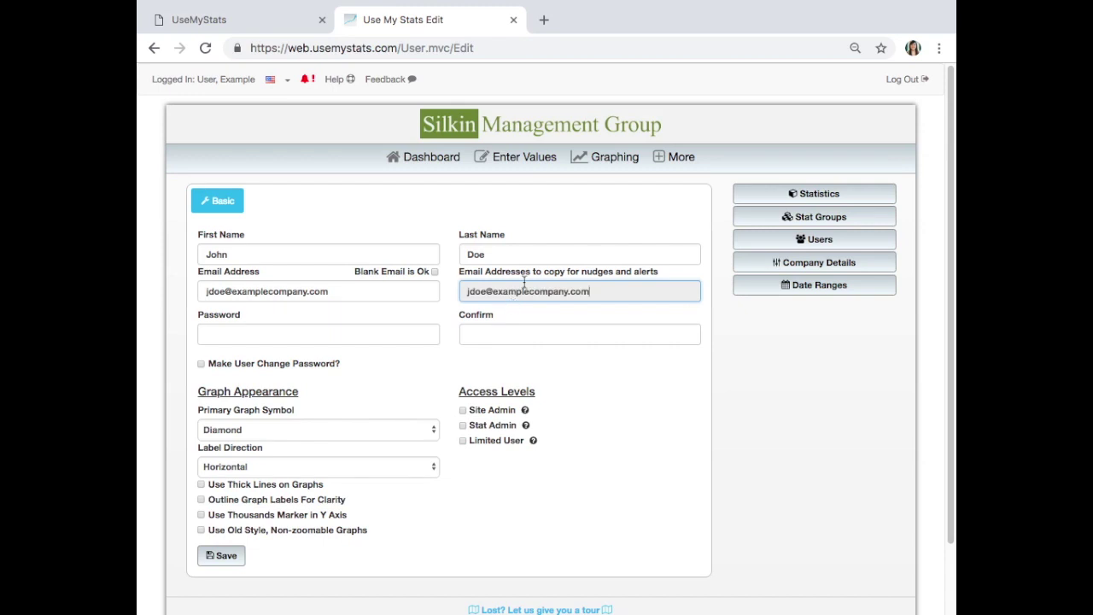
- Enter the user's password in both password fields and require a password change
{"action": "left_click", "coordinate": [332, 334]}
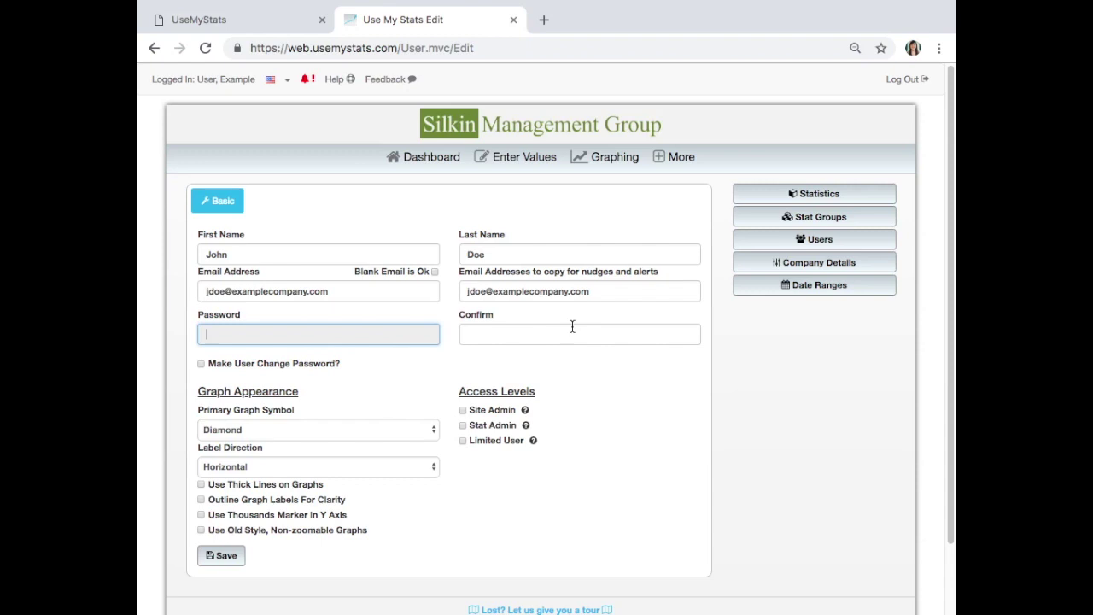
{"action": "type", "text": "password1"}
{"action": "left_click", "coordinate": [513, 334]}
{"action": "type", "text": "passwo"}
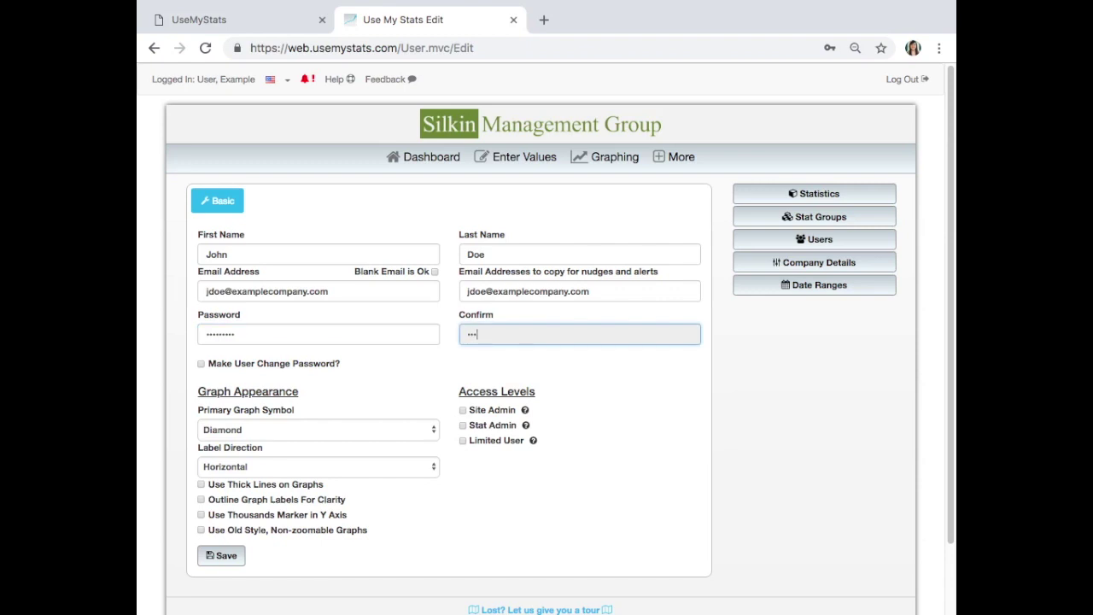
{"action": "type", "text": "rd1"}
{"action": "left_click", "coordinate": [202, 364]}
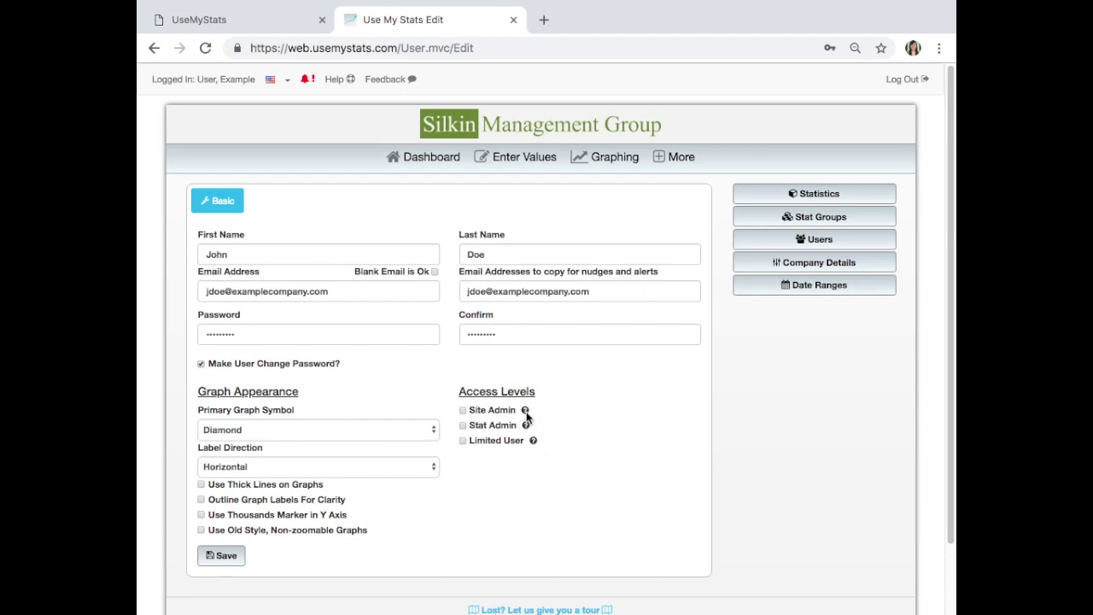
- Give the new user Site Admin access after checking the access-level help
{"action": "mouse_move", "coordinate": [524, 414]}
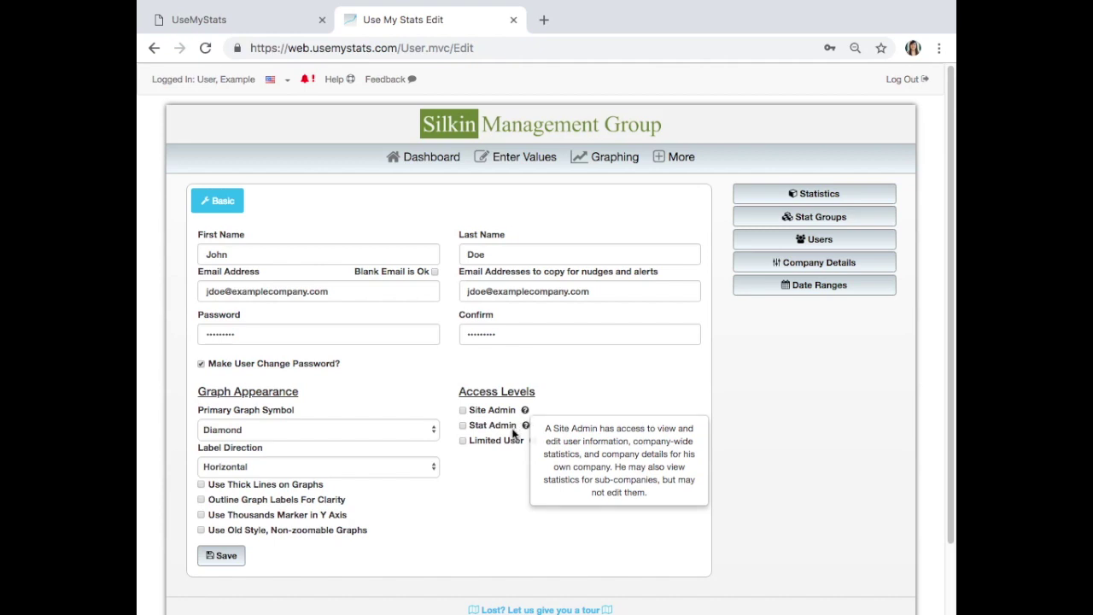
{"action": "mouse_move", "coordinate": [534, 441]}
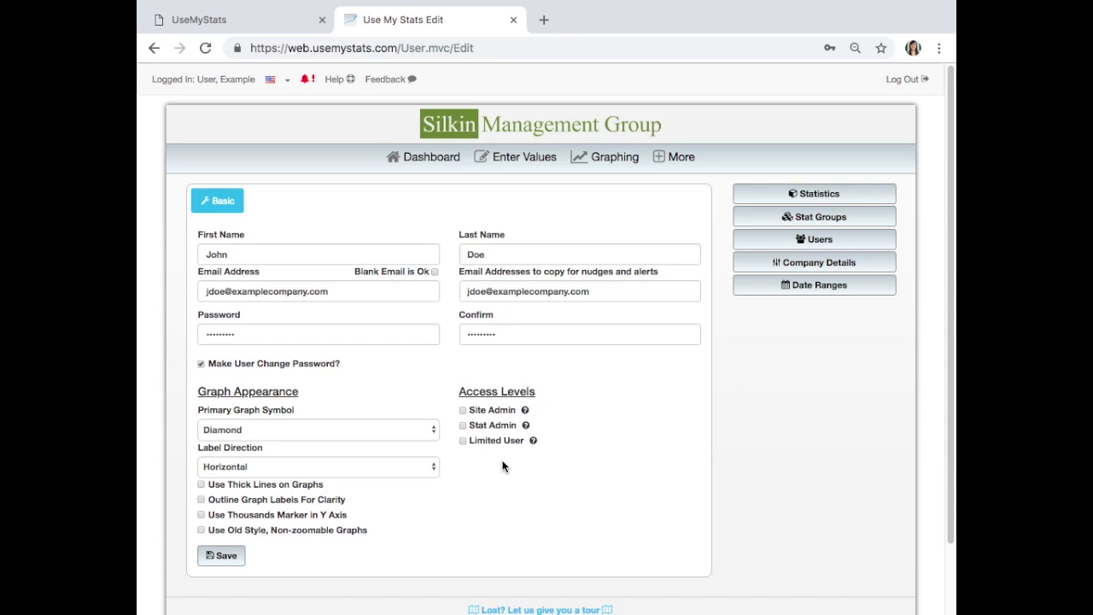
{"action": "left_click", "coordinate": [462, 411]}
- Save the new user, then re-save the example user's record from its edit form
{"action": "left_click", "coordinate": [221, 555]}
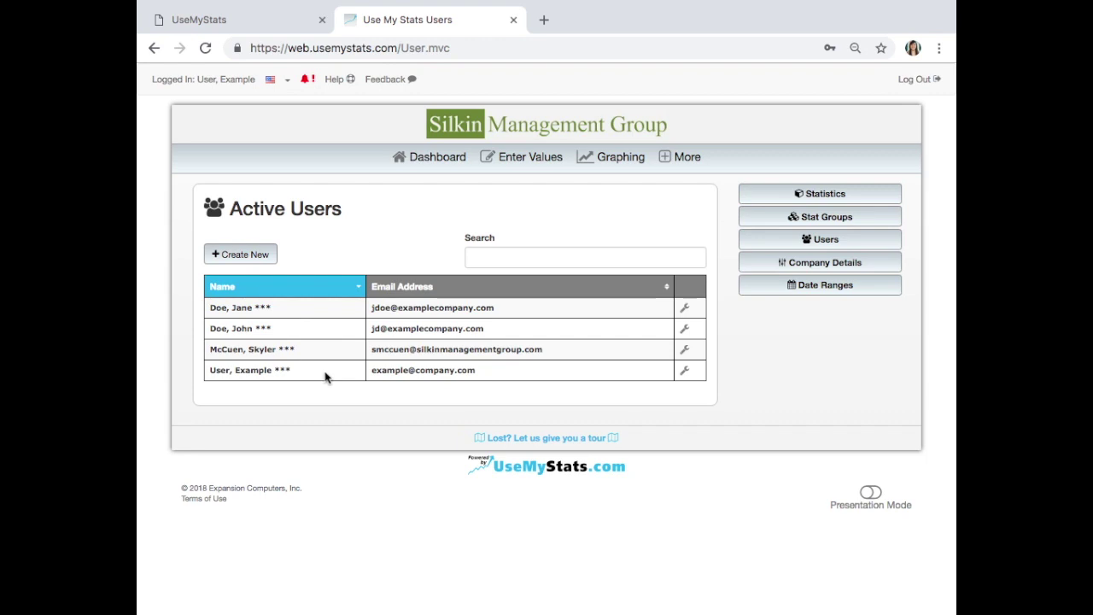
{"action": "left_click", "coordinate": [687, 374]}
{"action": "left_click", "coordinate": [235, 333]}
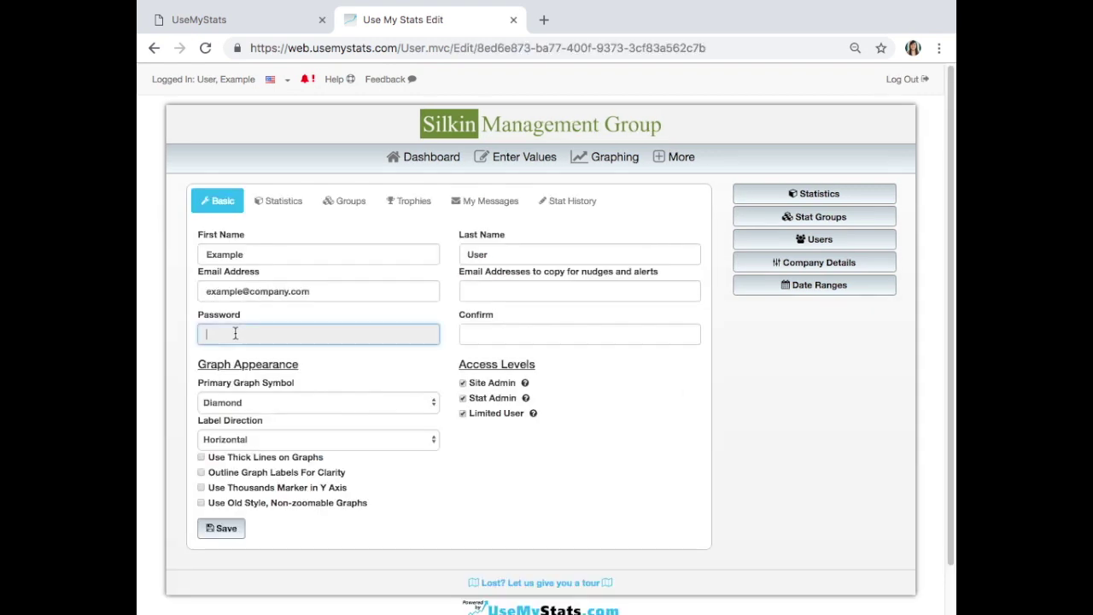
{"action": "left_click", "coordinate": [537, 332]}
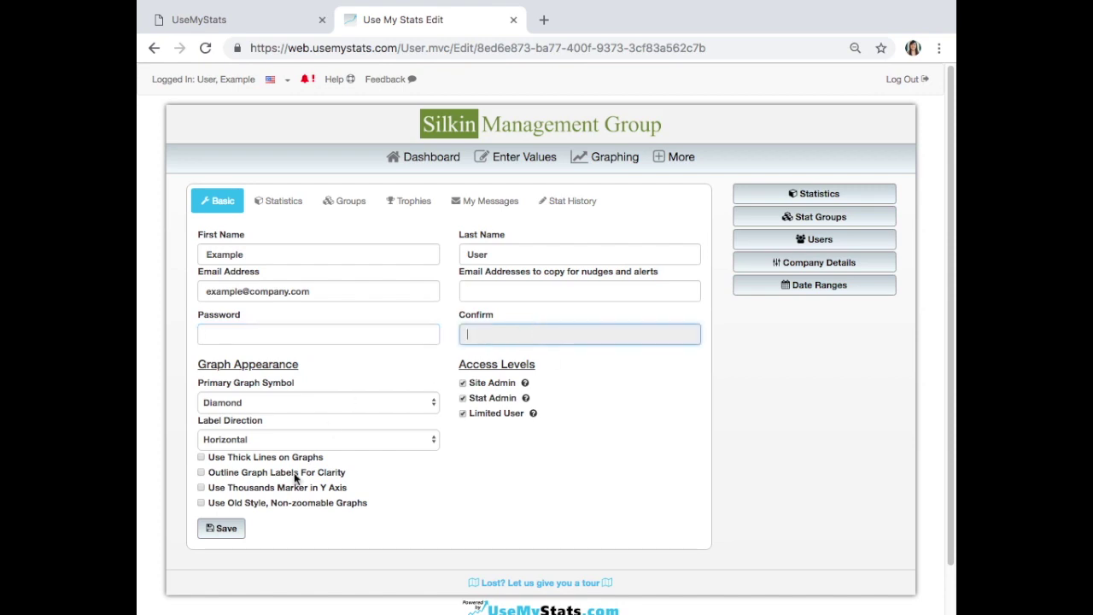
{"action": "left_click", "coordinate": [223, 532]}
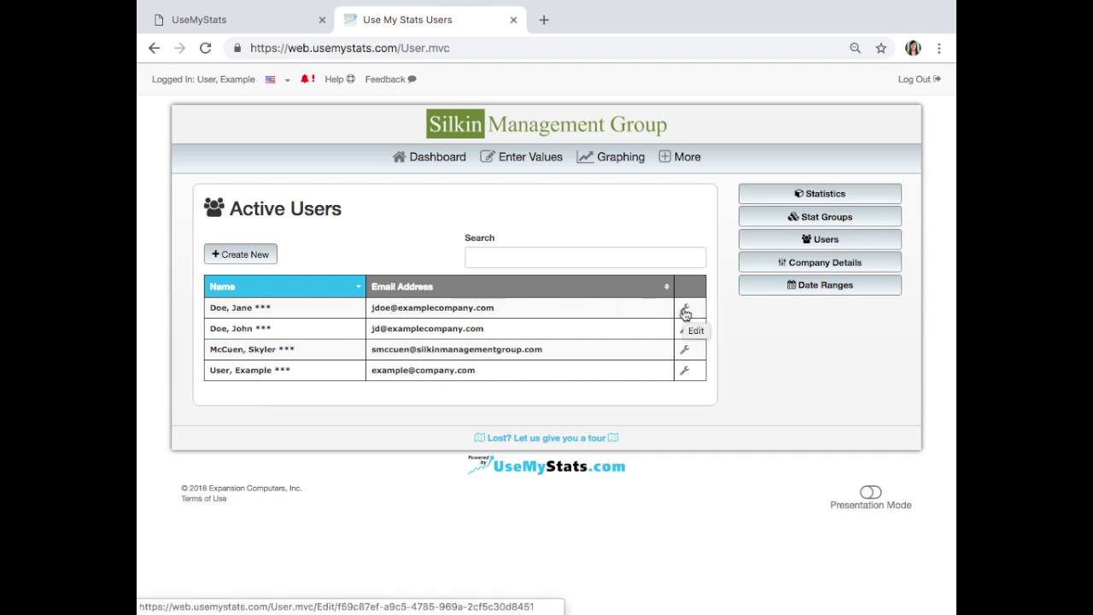
- Deactivate the first listed user and open the UseMyStats Help site in a new tab
{"action": "left_click", "coordinate": [685, 312]}
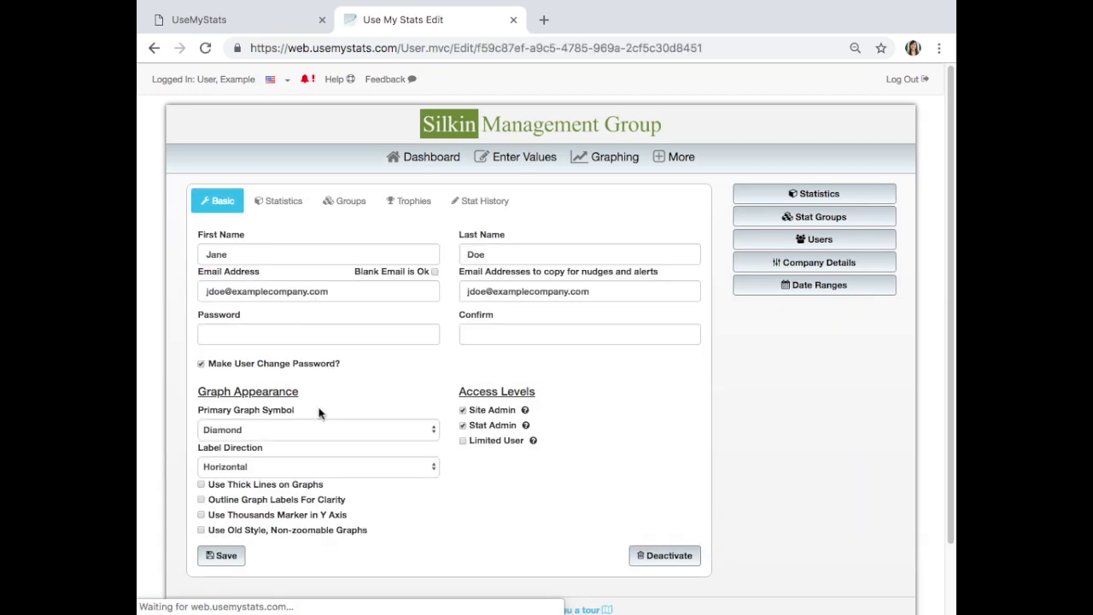
{"action": "left_click", "coordinate": [663, 556]}
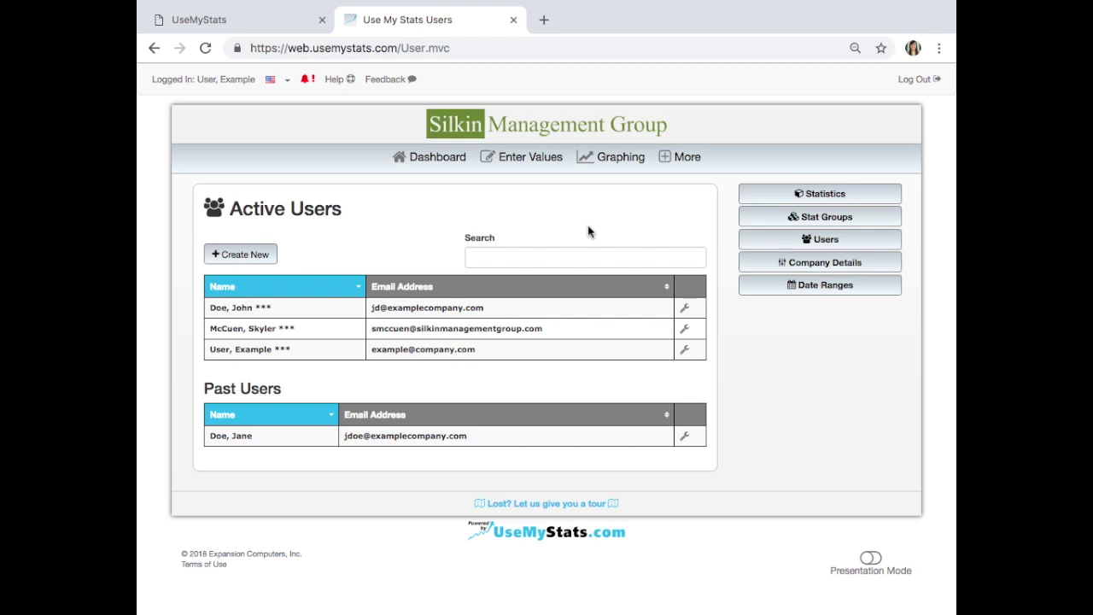
{"action": "left_click", "coordinate": [337, 81]}
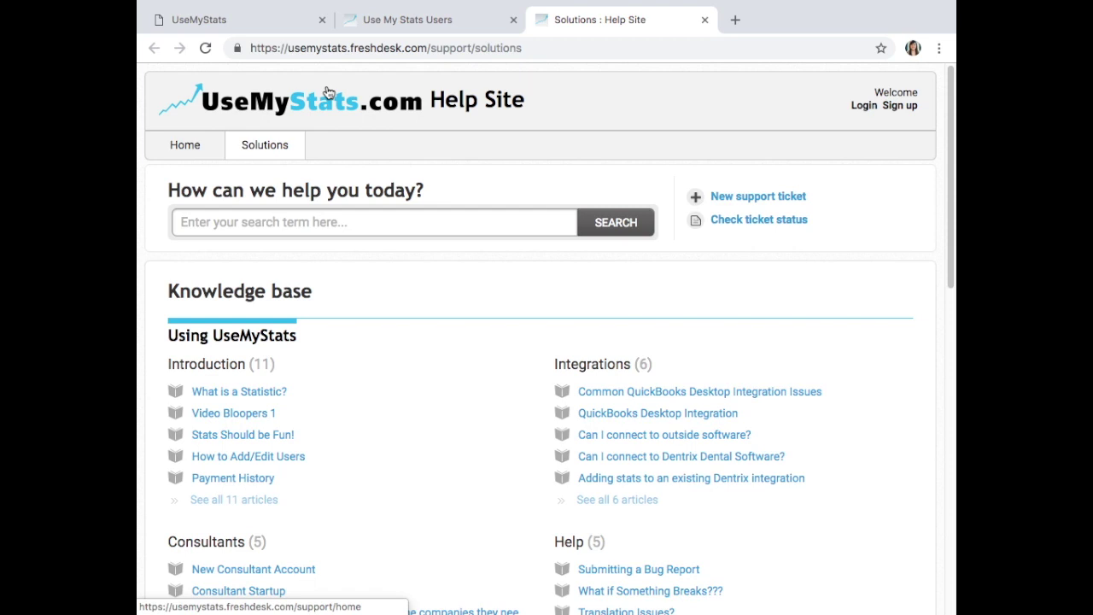
{"action": "left_click", "coordinate": [335, 223]}
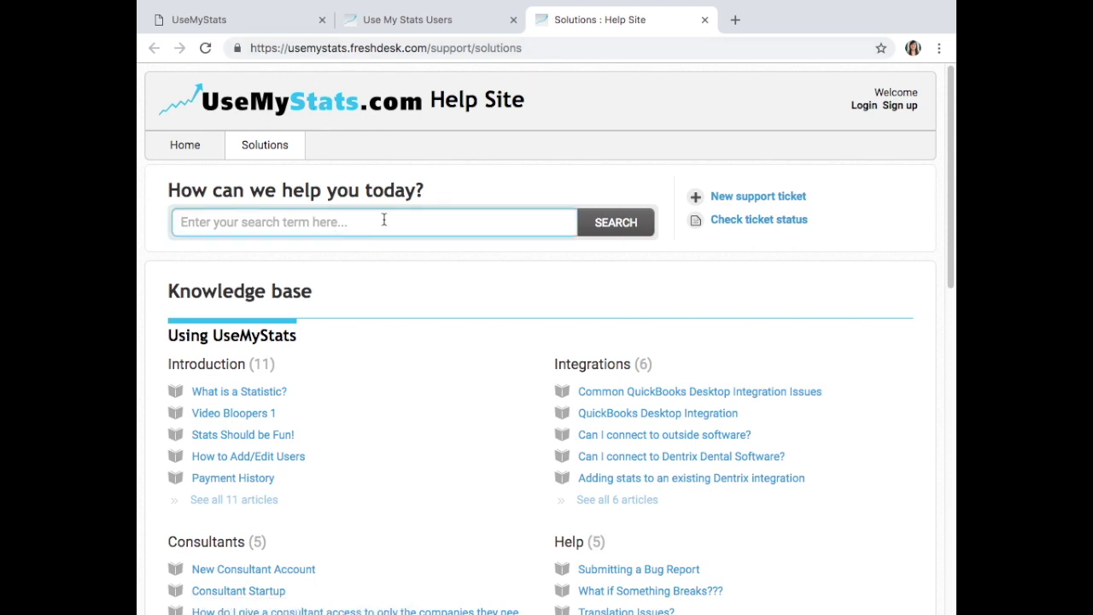